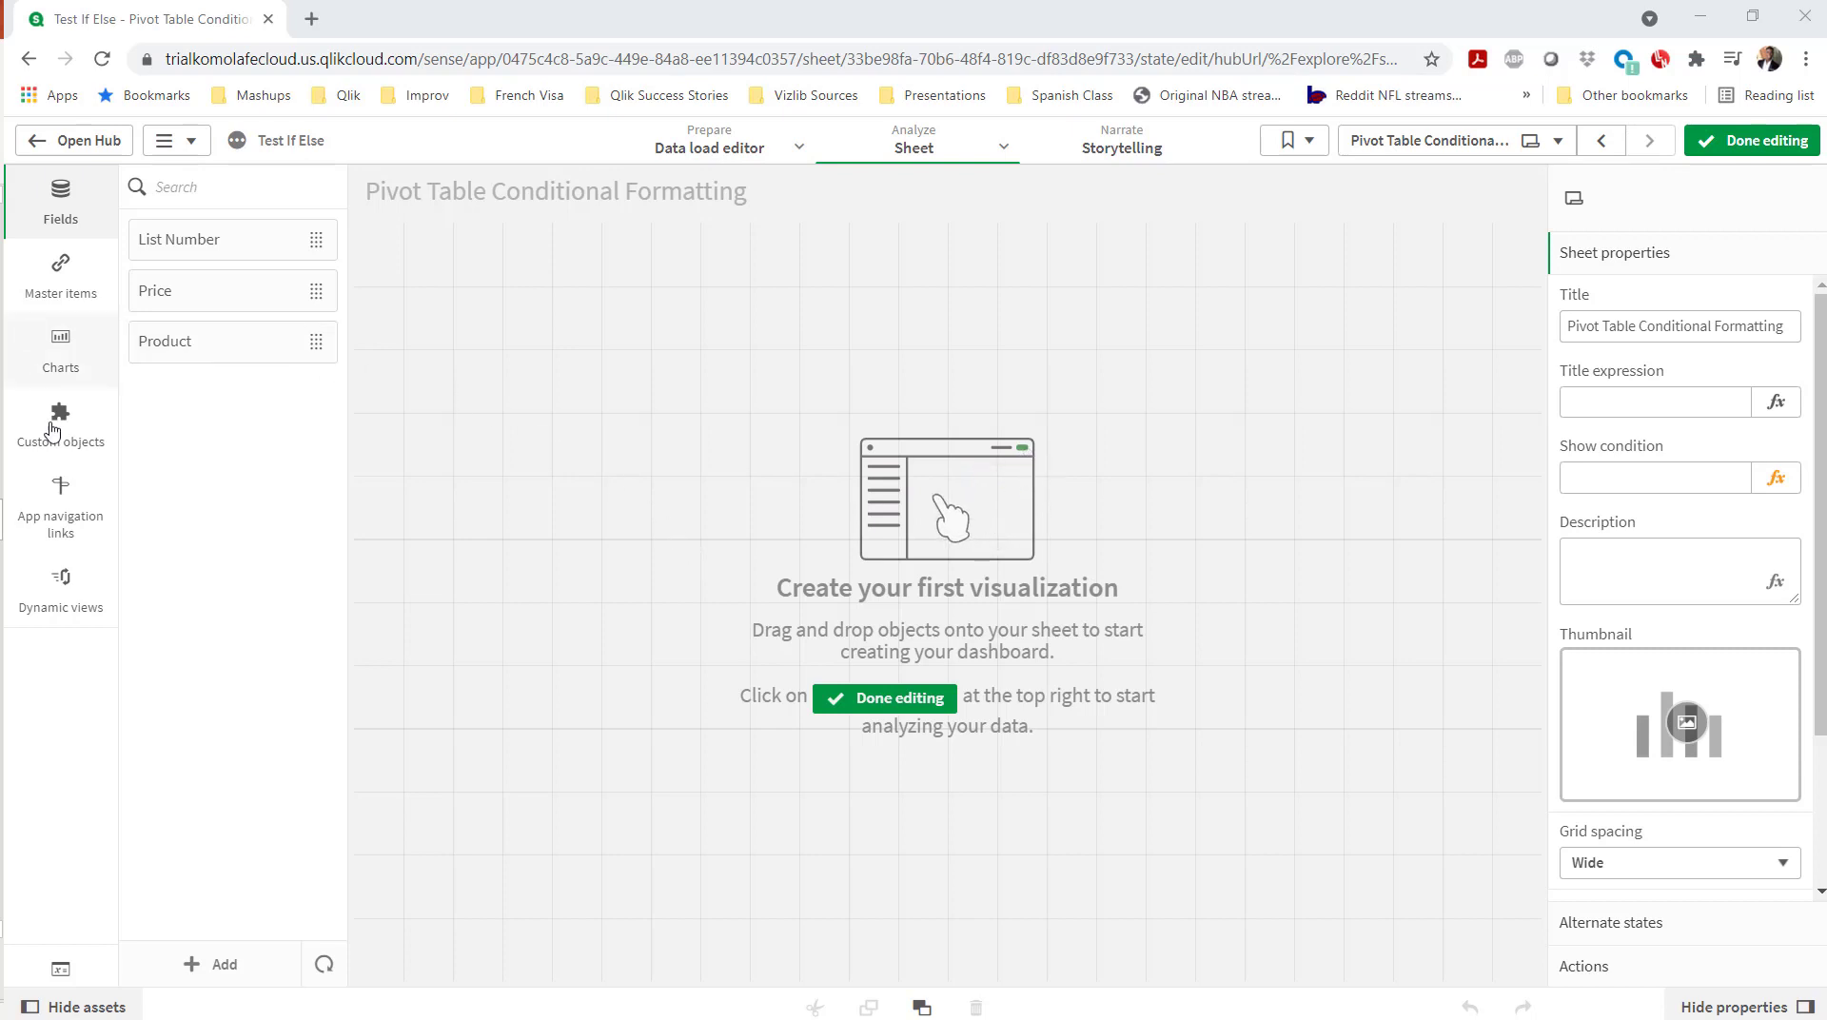
- Place a new table chart on the sheet from the Charts list
{"action": "left_click", "coordinate": [65, 356]}
{"action": "scroll", "coordinate": [253, 937], "scroll_direction": "down", "scroll_amount": 3}
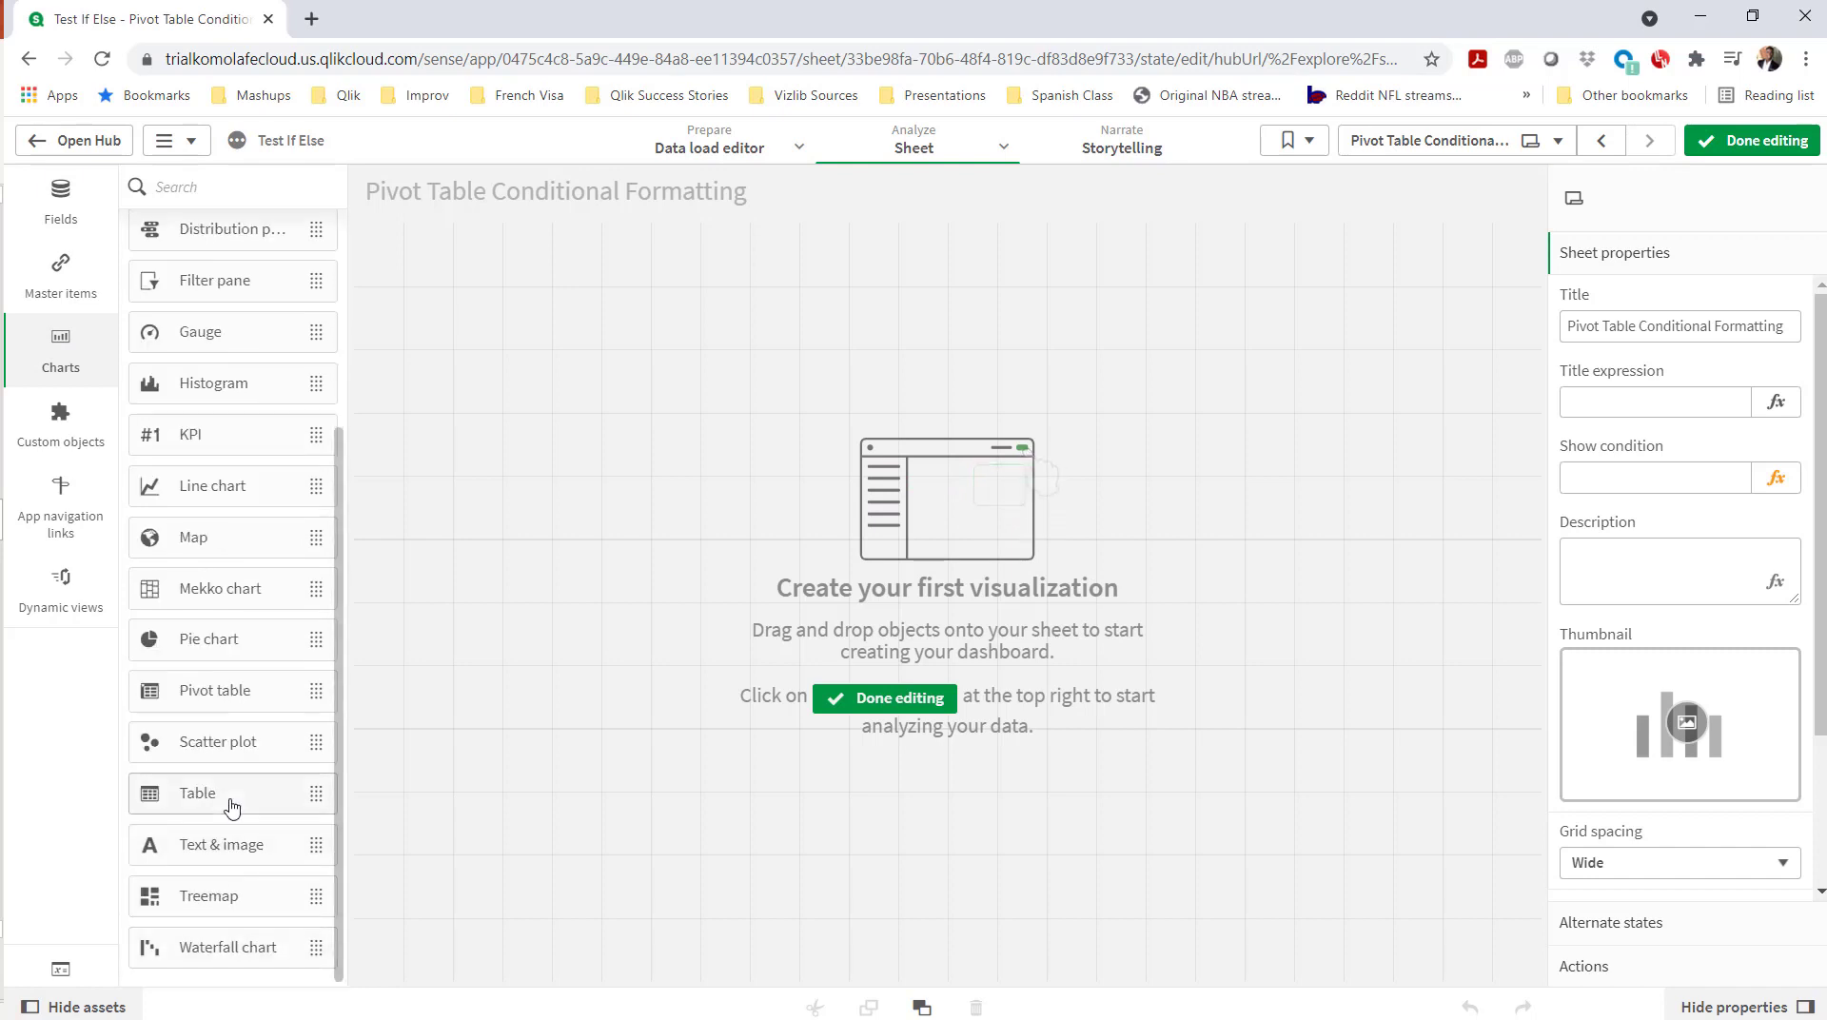
{"action": "left_click_drag", "start_coordinate": [229, 792], "coordinate": [639, 362]}
- Add List Number, Price and Product columns to the table, moving Product to first
{"action": "left_click", "coordinate": [79, 213]}
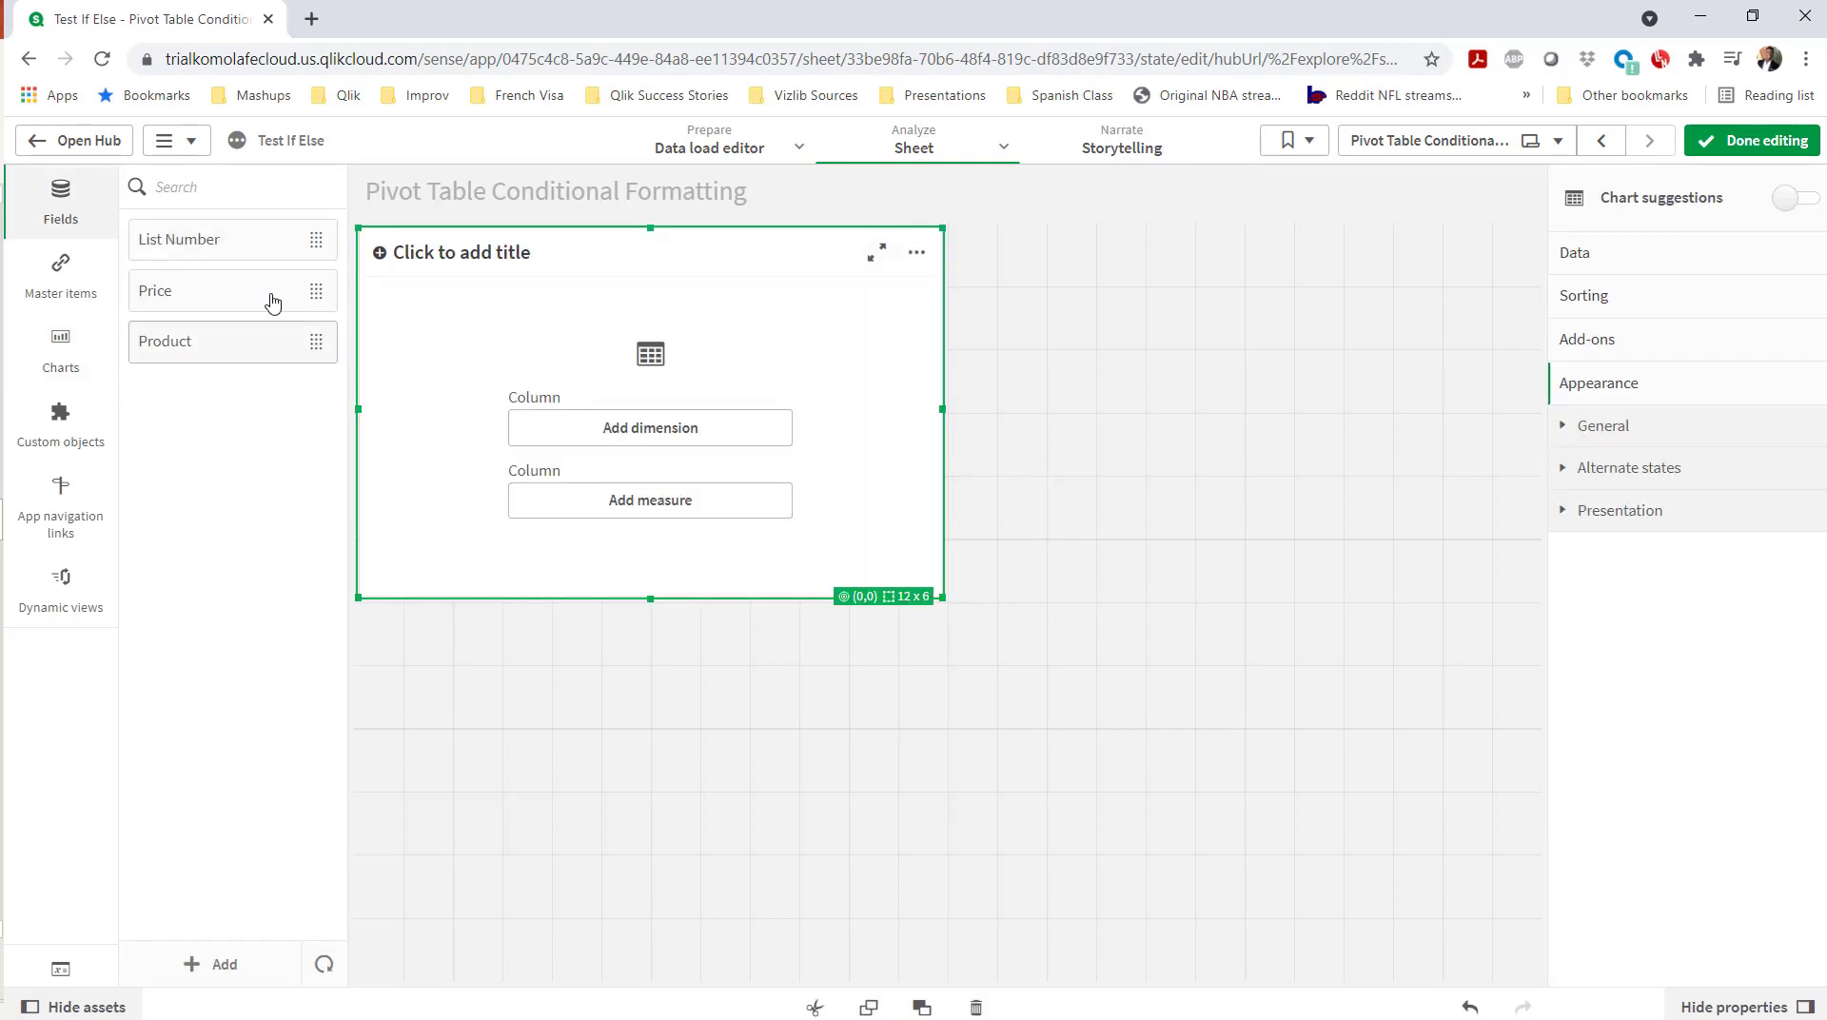
{"action": "left_click_drag", "start_coordinate": [253, 244], "coordinate": [702, 449]}
{"action": "left_click", "coordinate": [702, 449]}
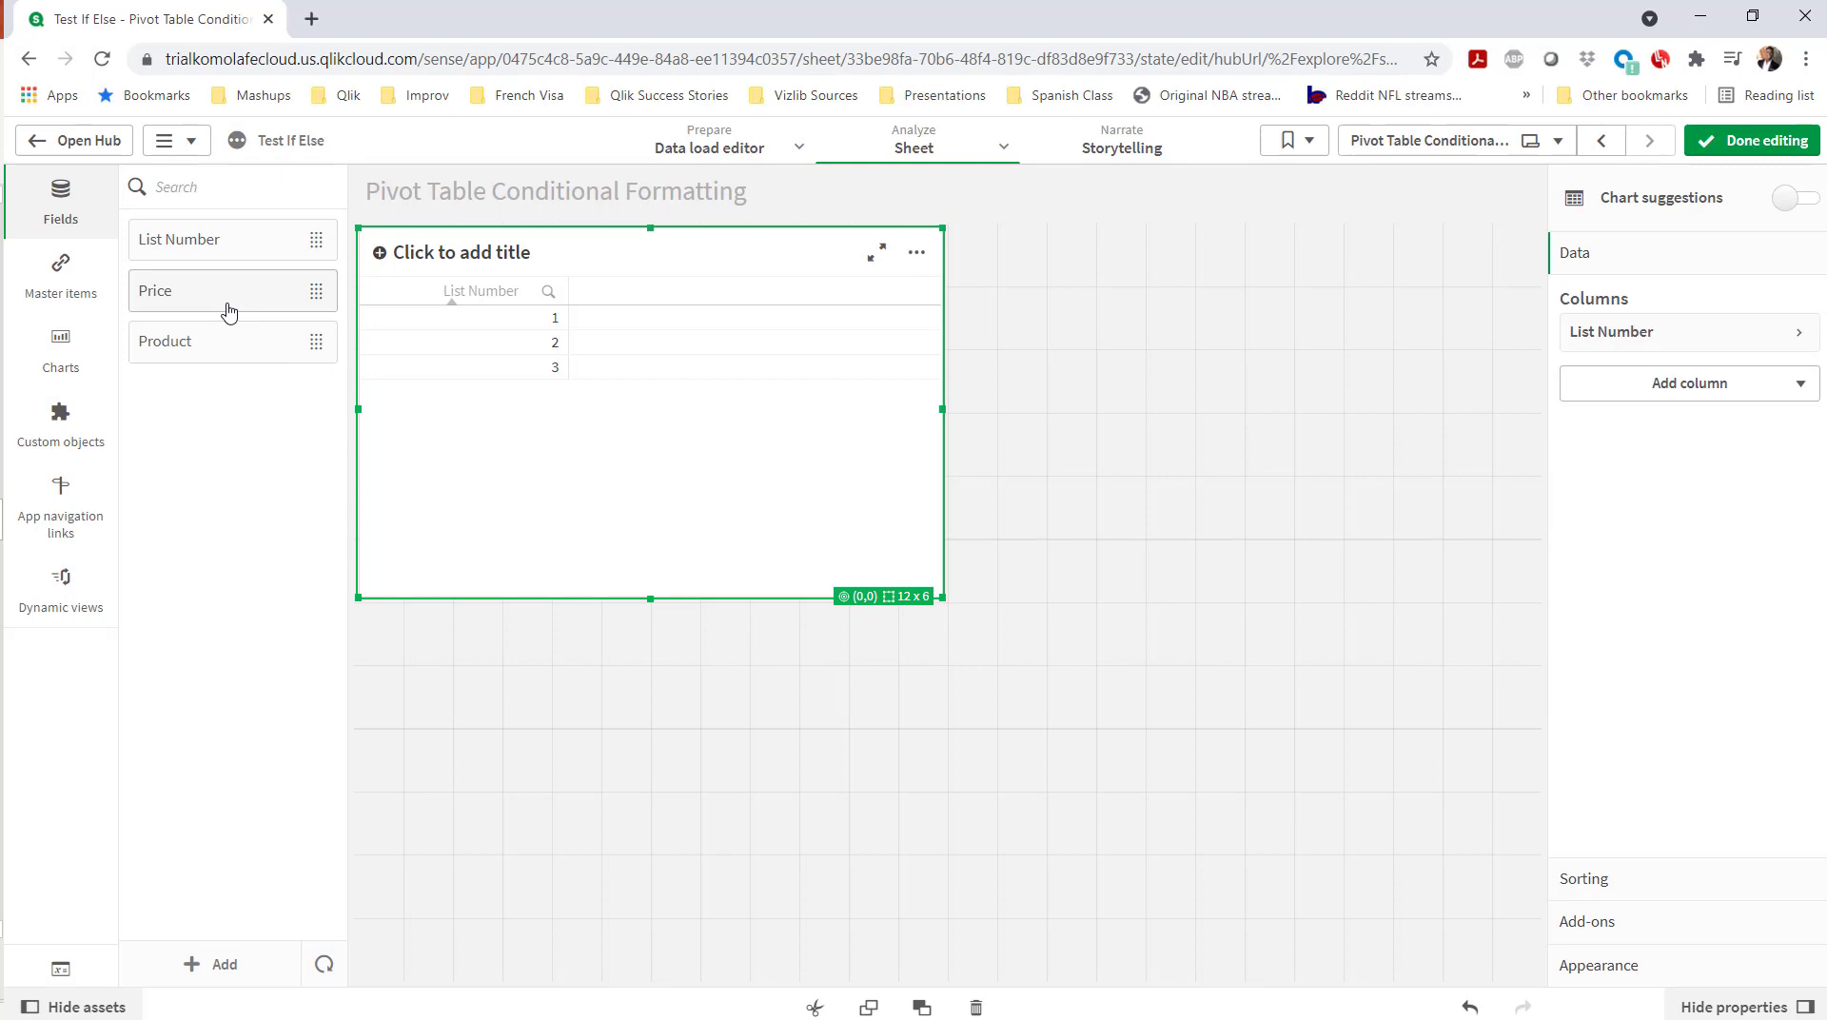
{"action": "left_click_drag", "start_coordinate": [229, 300], "coordinate": [599, 404]}
{"action": "left_click", "coordinate": [575, 353]}
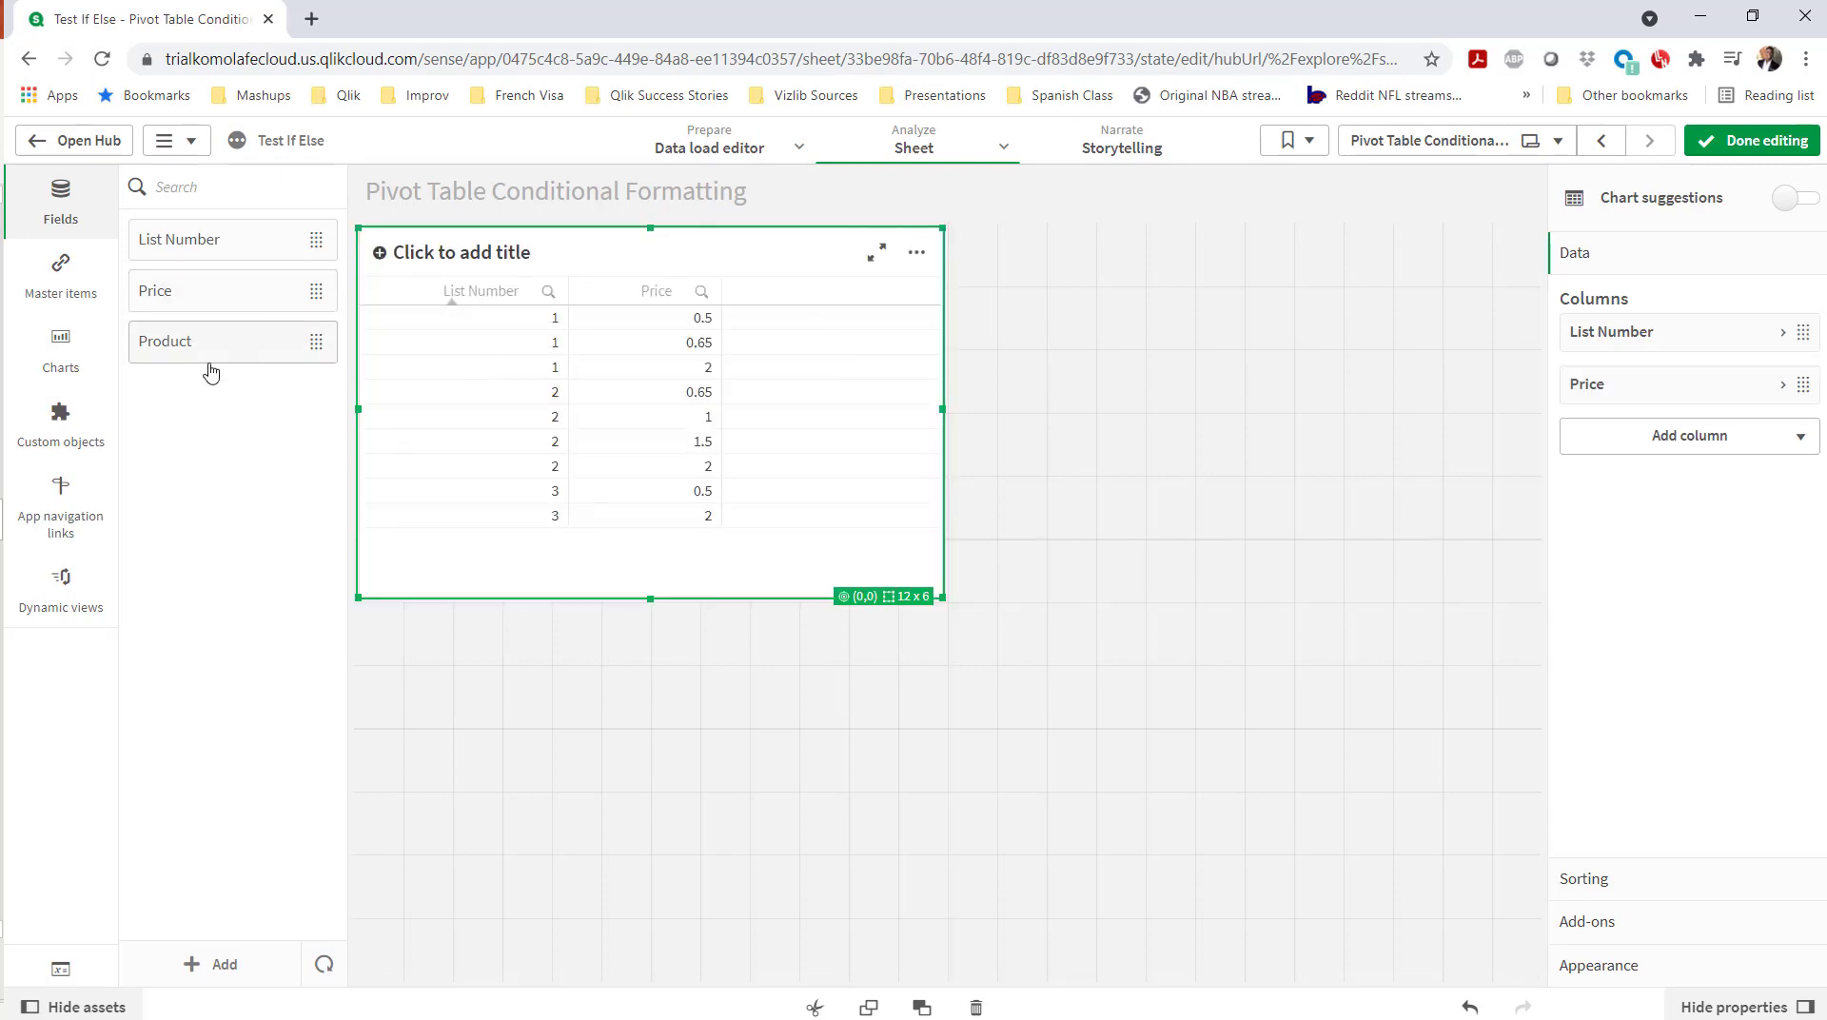
{"action": "left_click_drag", "start_coordinate": [205, 347], "coordinate": [576, 360]}
{"action": "left_click", "coordinate": [575, 352]}
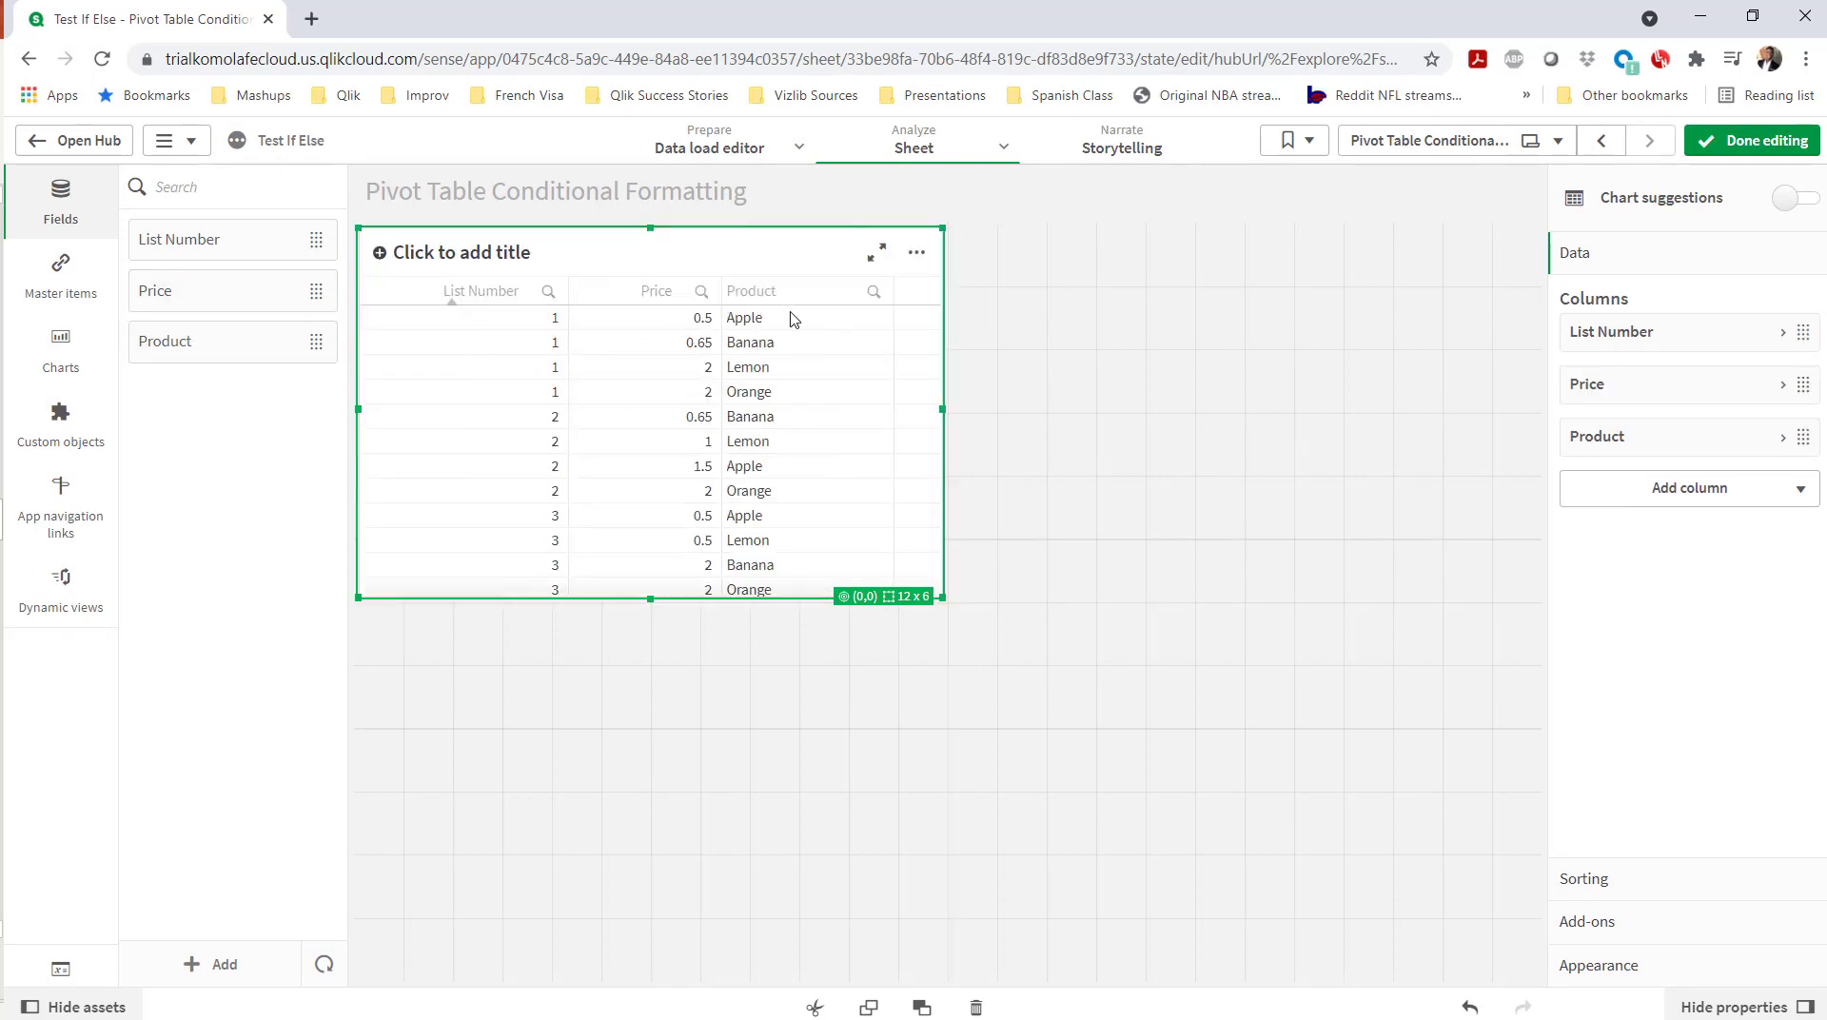
{"action": "left_click_drag", "start_coordinate": [1636, 452], "coordinate": [1636, 333]}
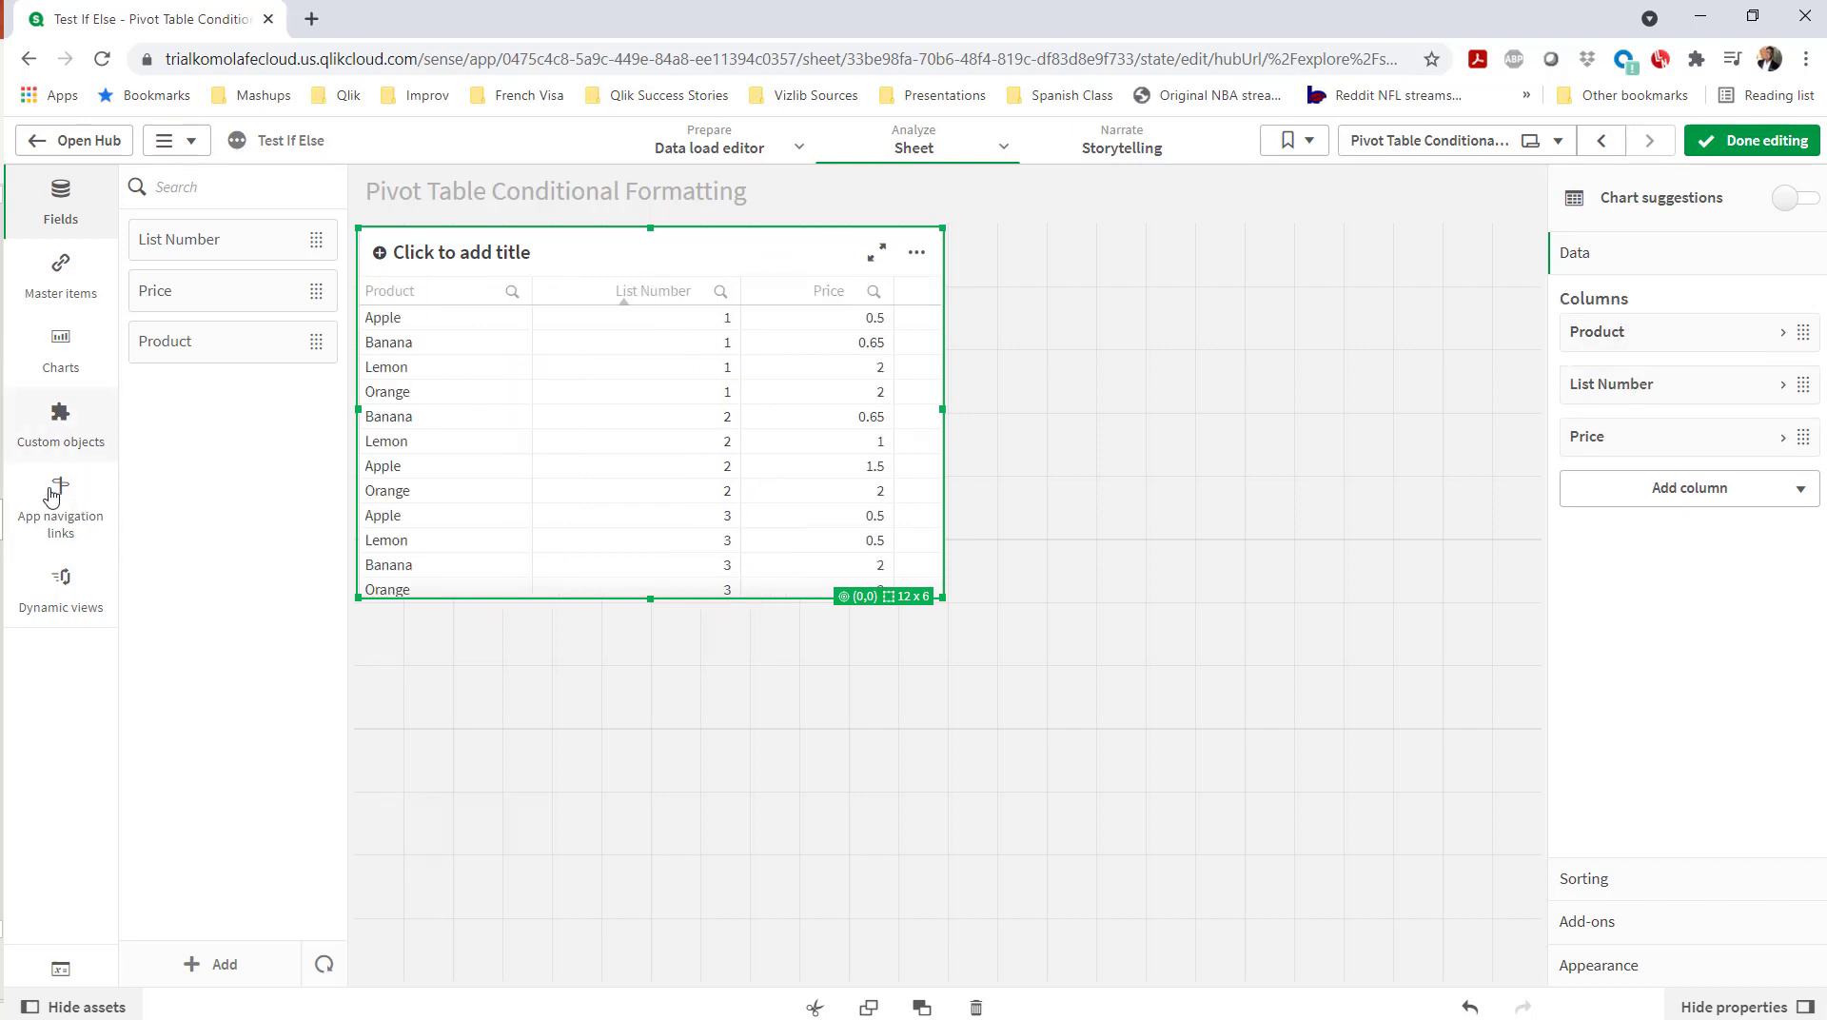
{"action": "left_click", "coordinate": [63, 354]}
- Place a pivot table below the table with Product as its row dimension
{"action": "scroll", "coordinate": [236, 923], "scroll_direction": "down", "scroll_amount": 3}
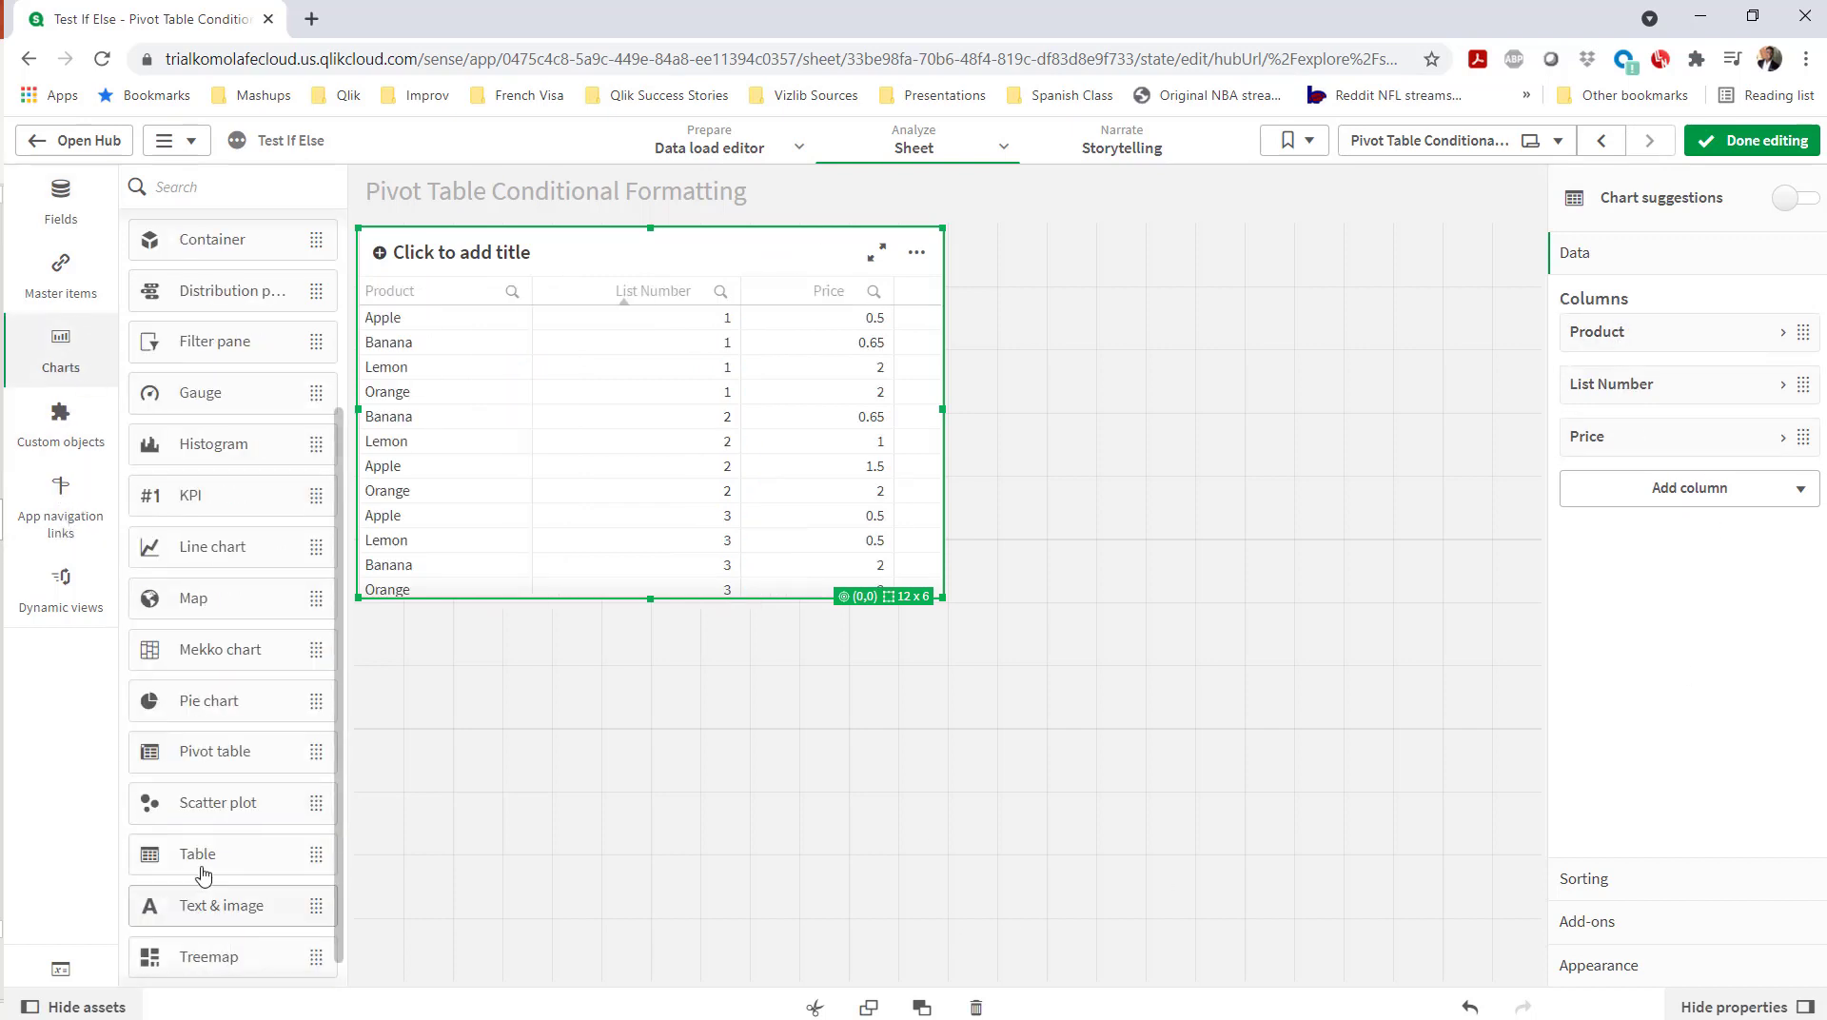
{"action": "left_click_drag", "start_coordinate": [207, 754], "coordinate": [772, 916]}
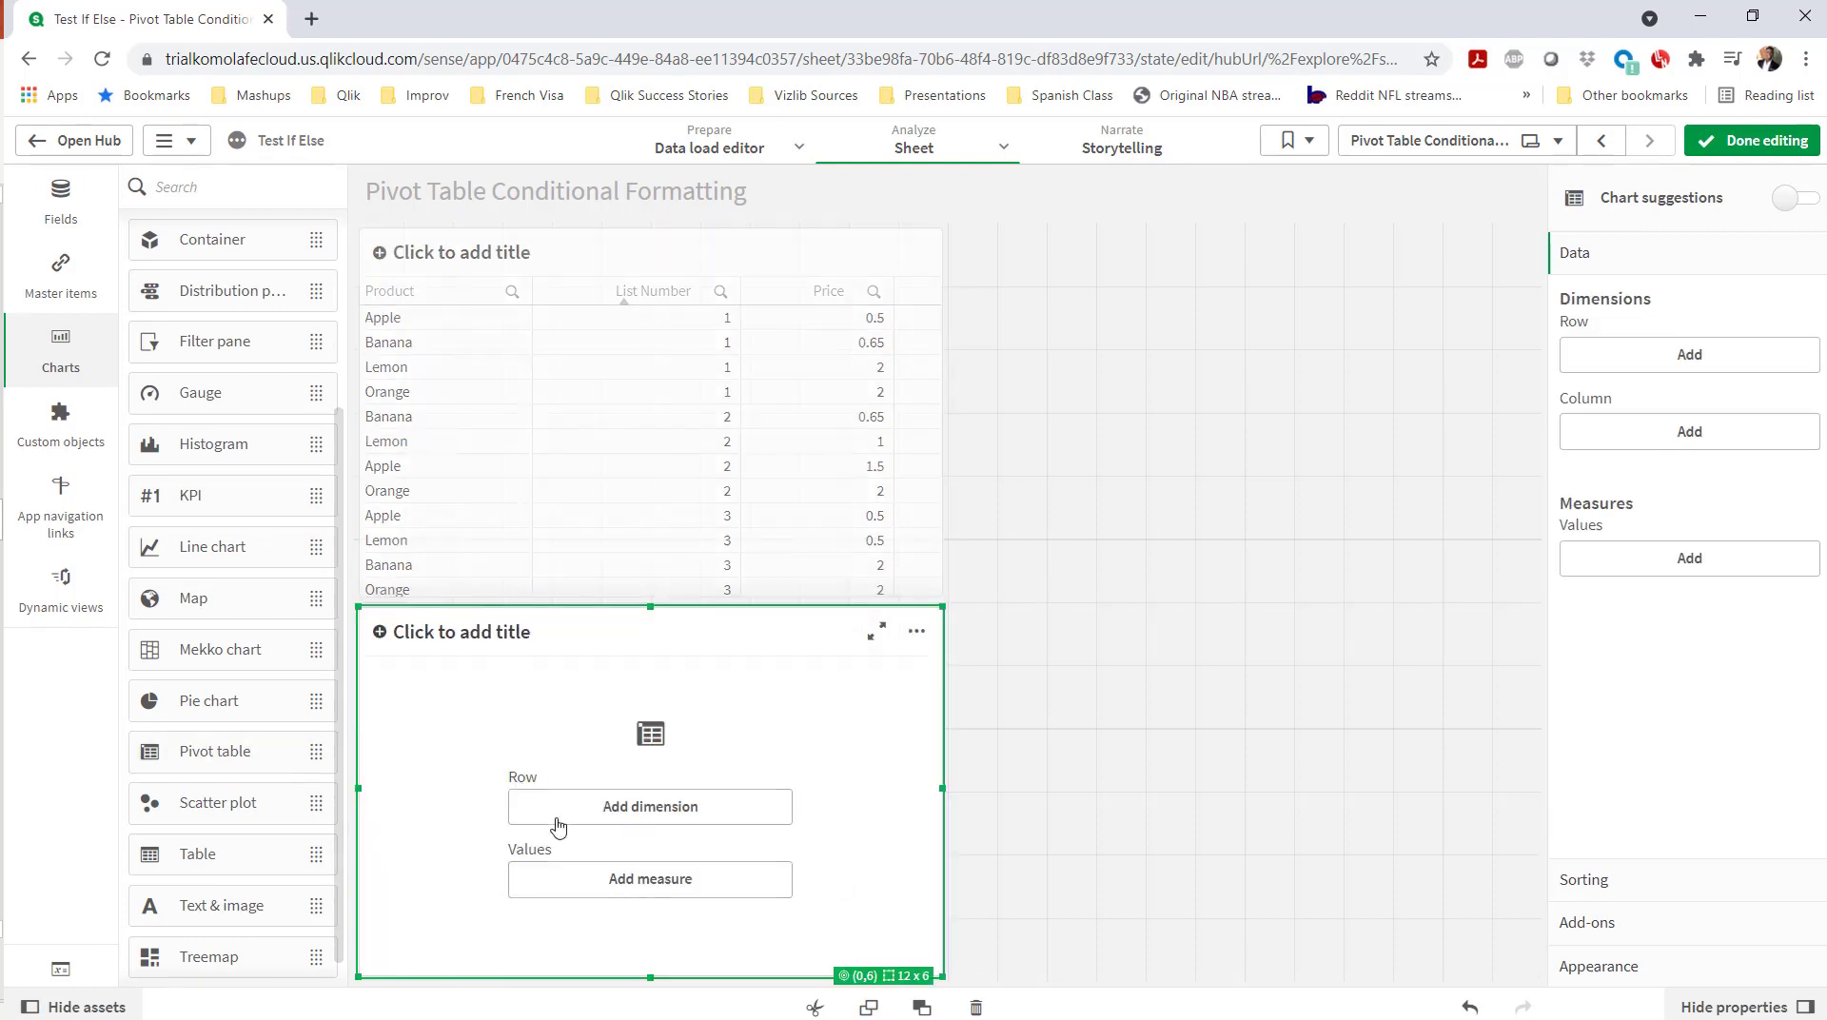
{"action": "left_click", "coordinate": [562, 816]}
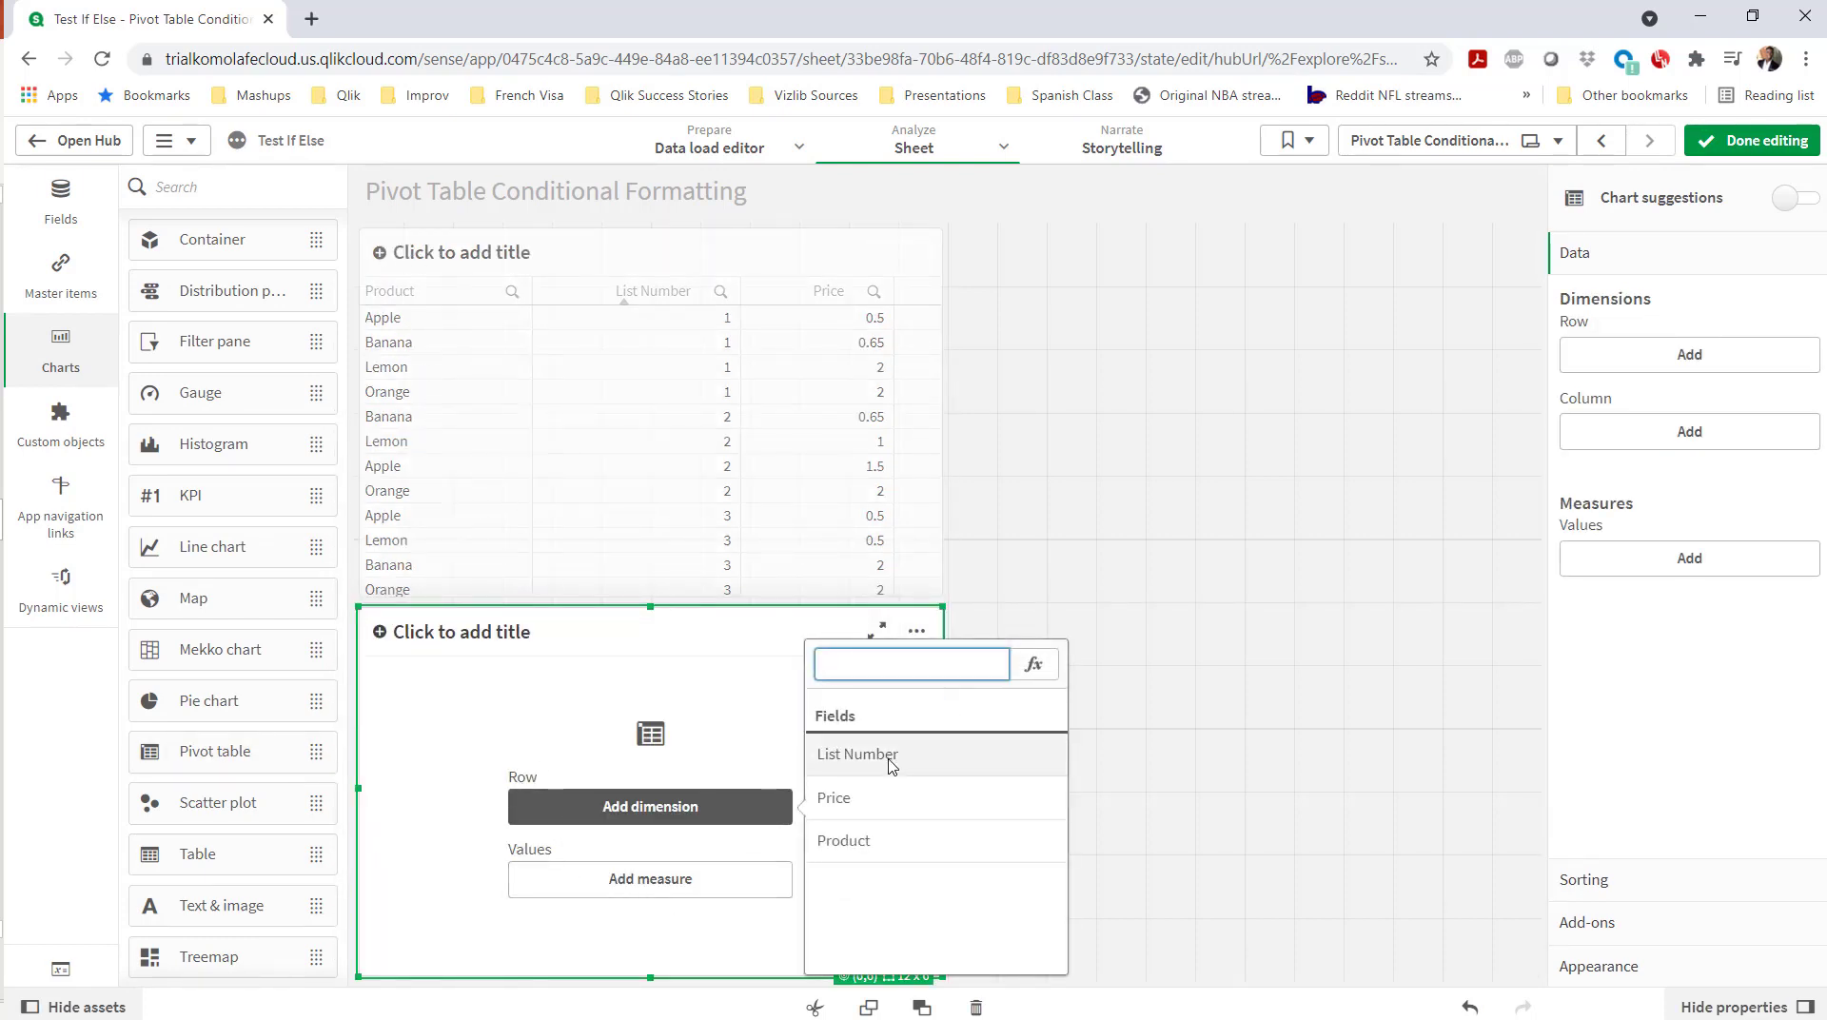
{"action": "left_click", "coordinate": [839, 840]}
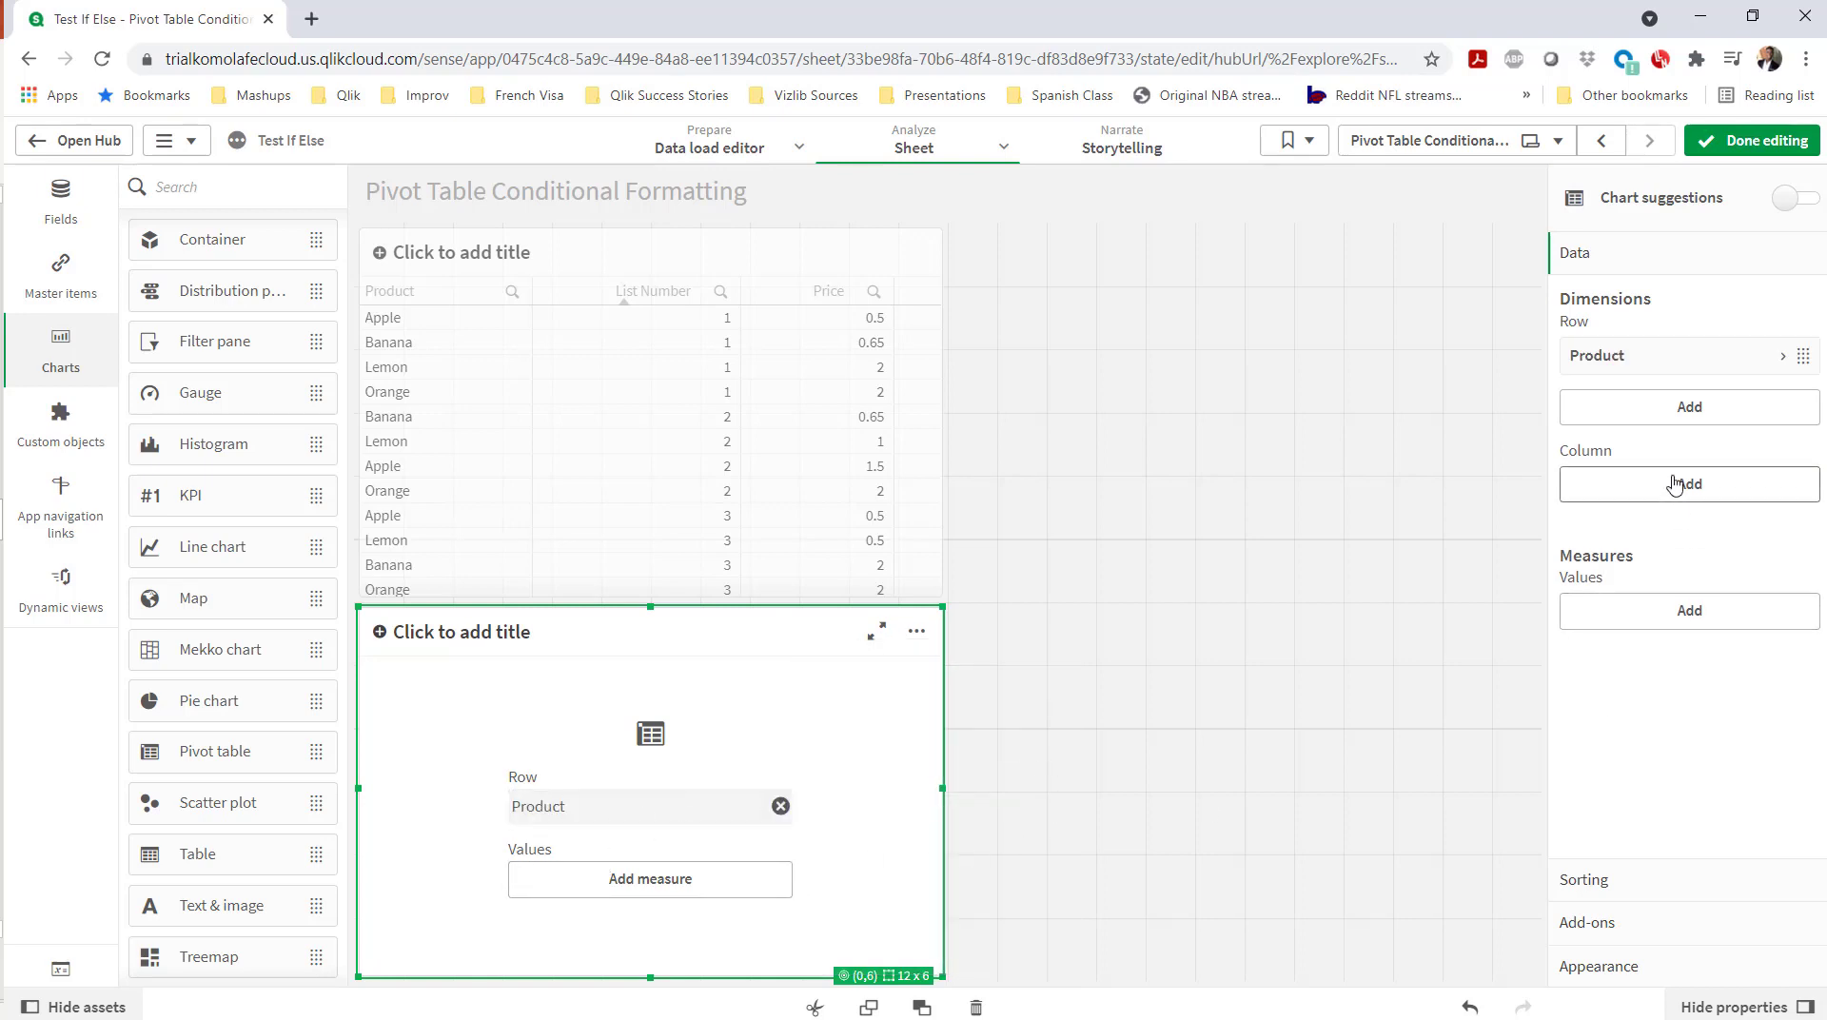
- Add List Number as a second row and a Sum(Price) measure, then finish editing
{"action": "left_click", "coordinate": [1671, 416]}
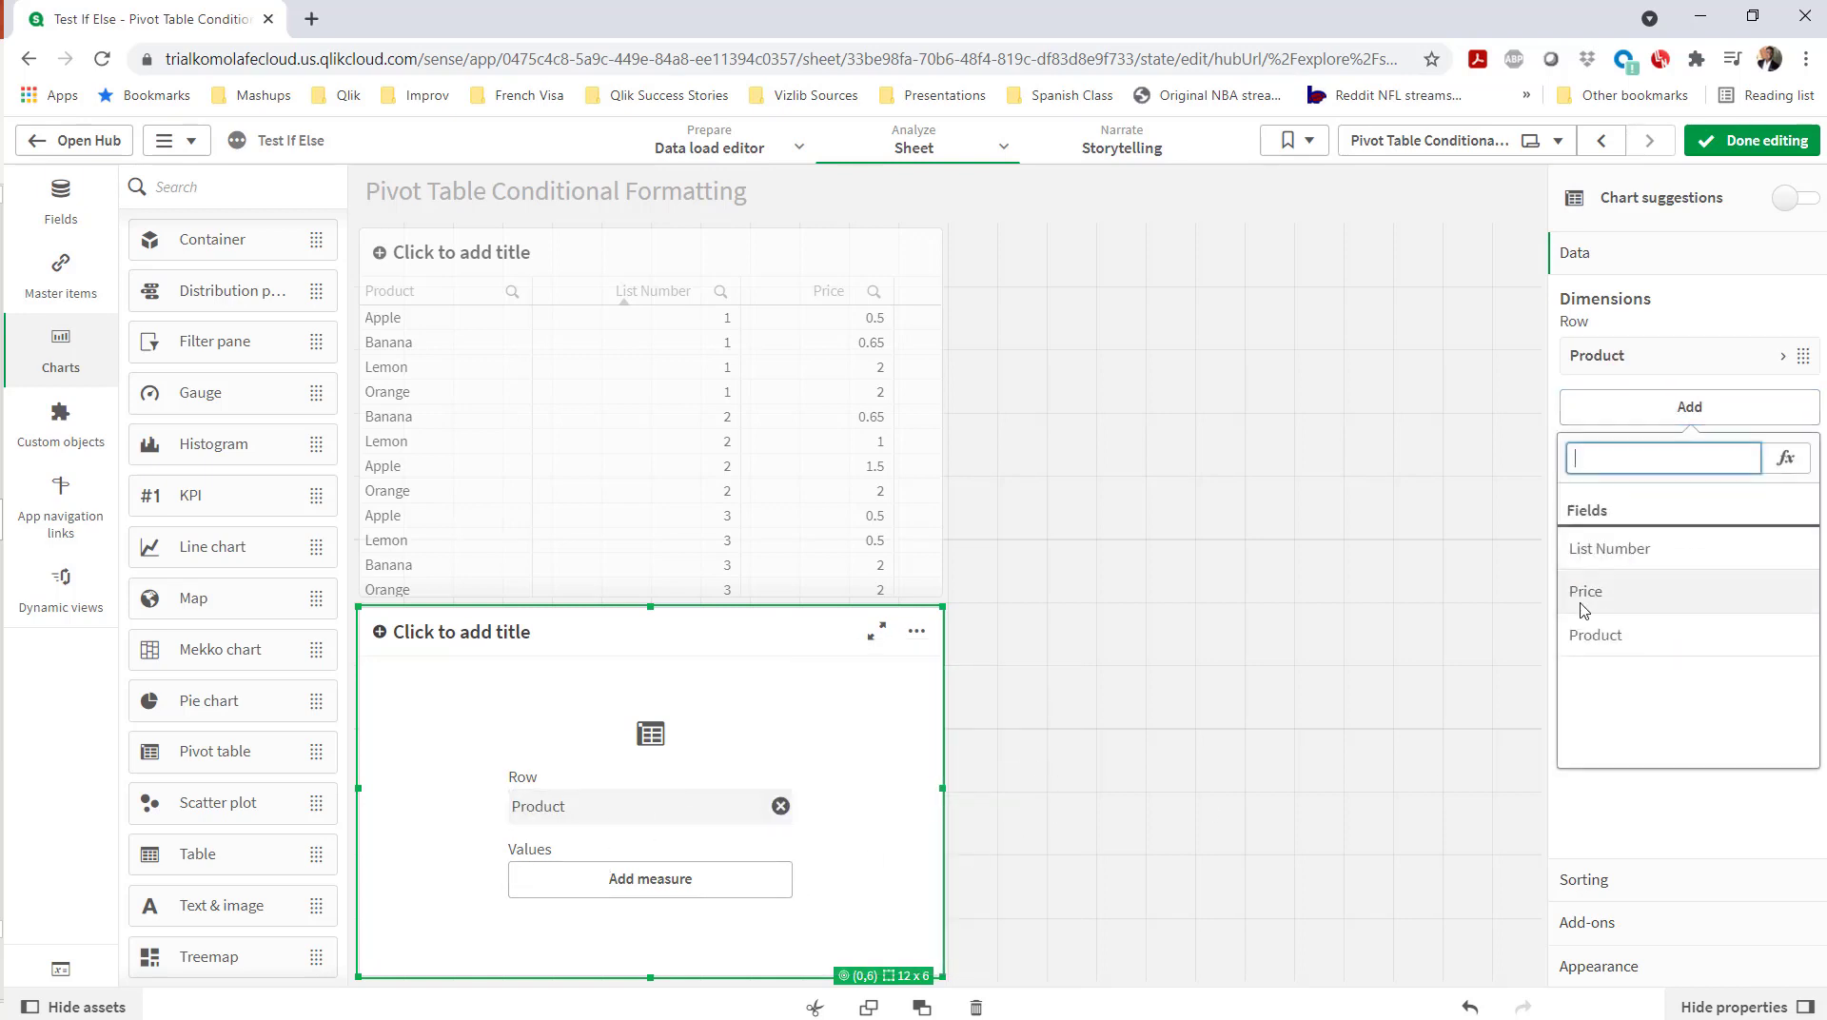
{"action": "left_click", "coordinate": [1625, 556]}
{"action": "left_click", "coordinate": [1680, 663]}
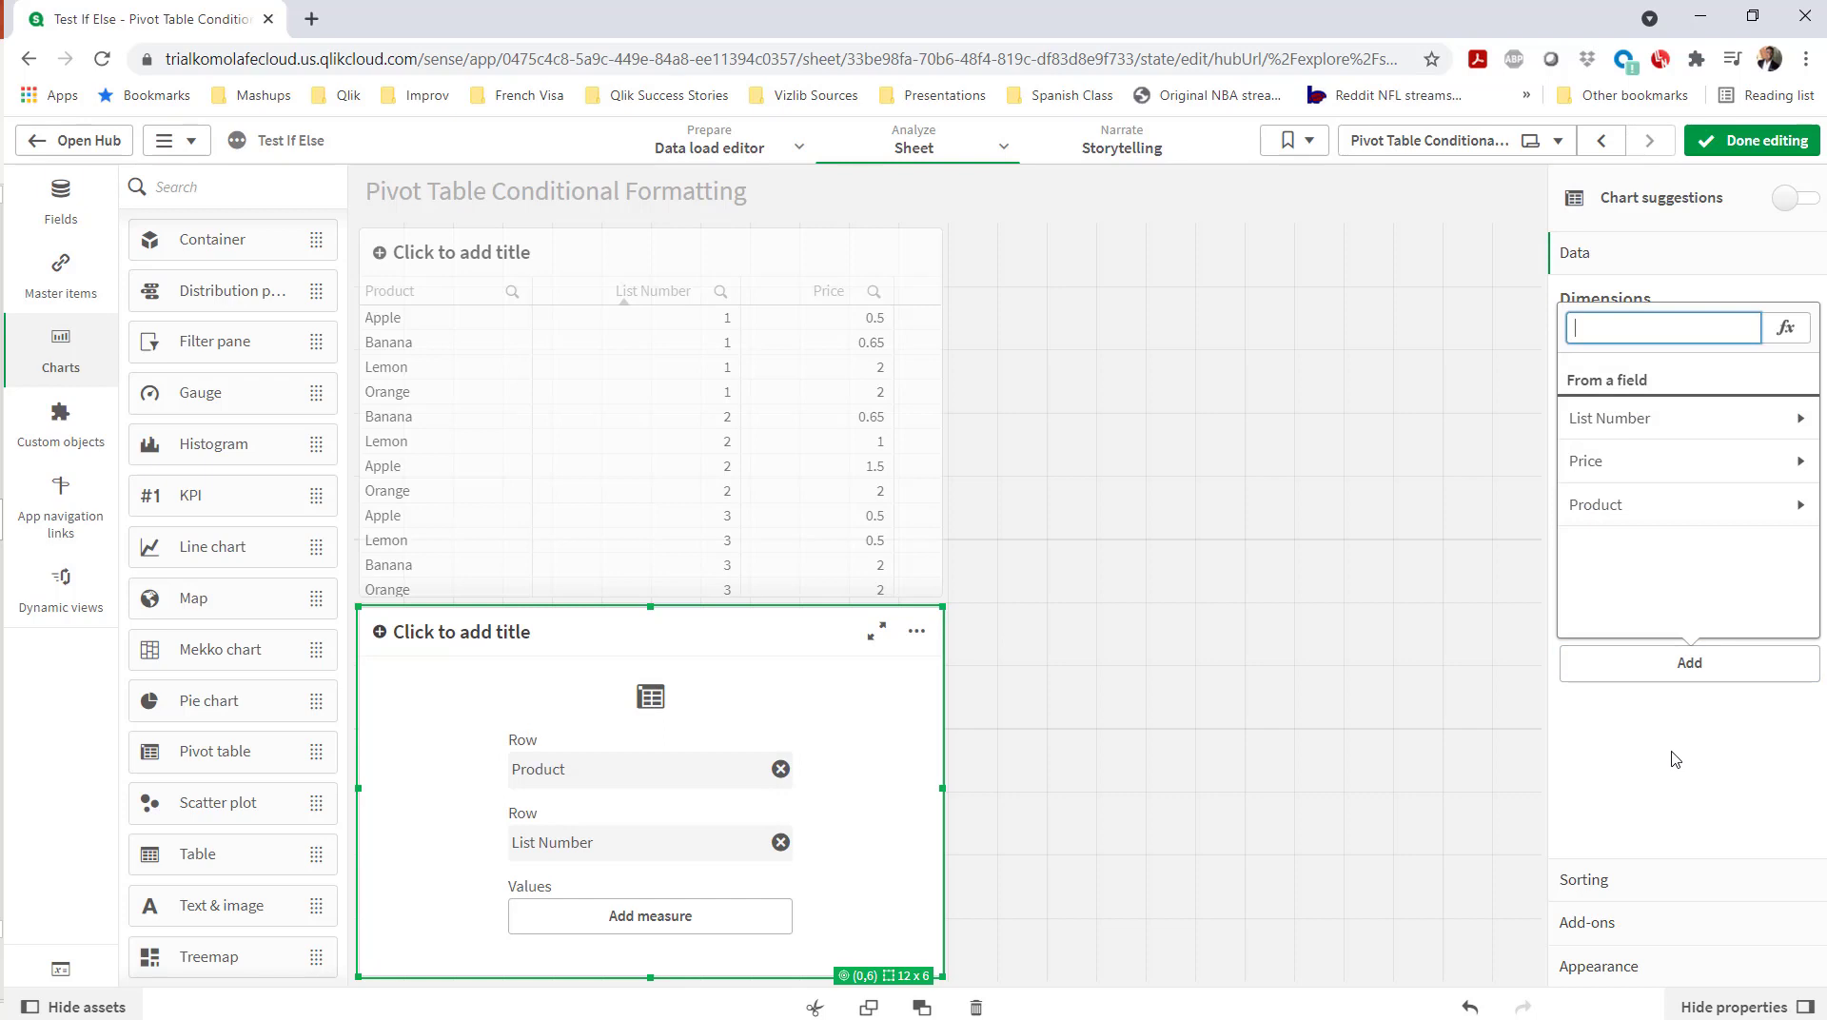
{"action": "left_click", "coordinate": [1660, 464]}
{"action": "left_click", "coordinate": [1580, 409]}
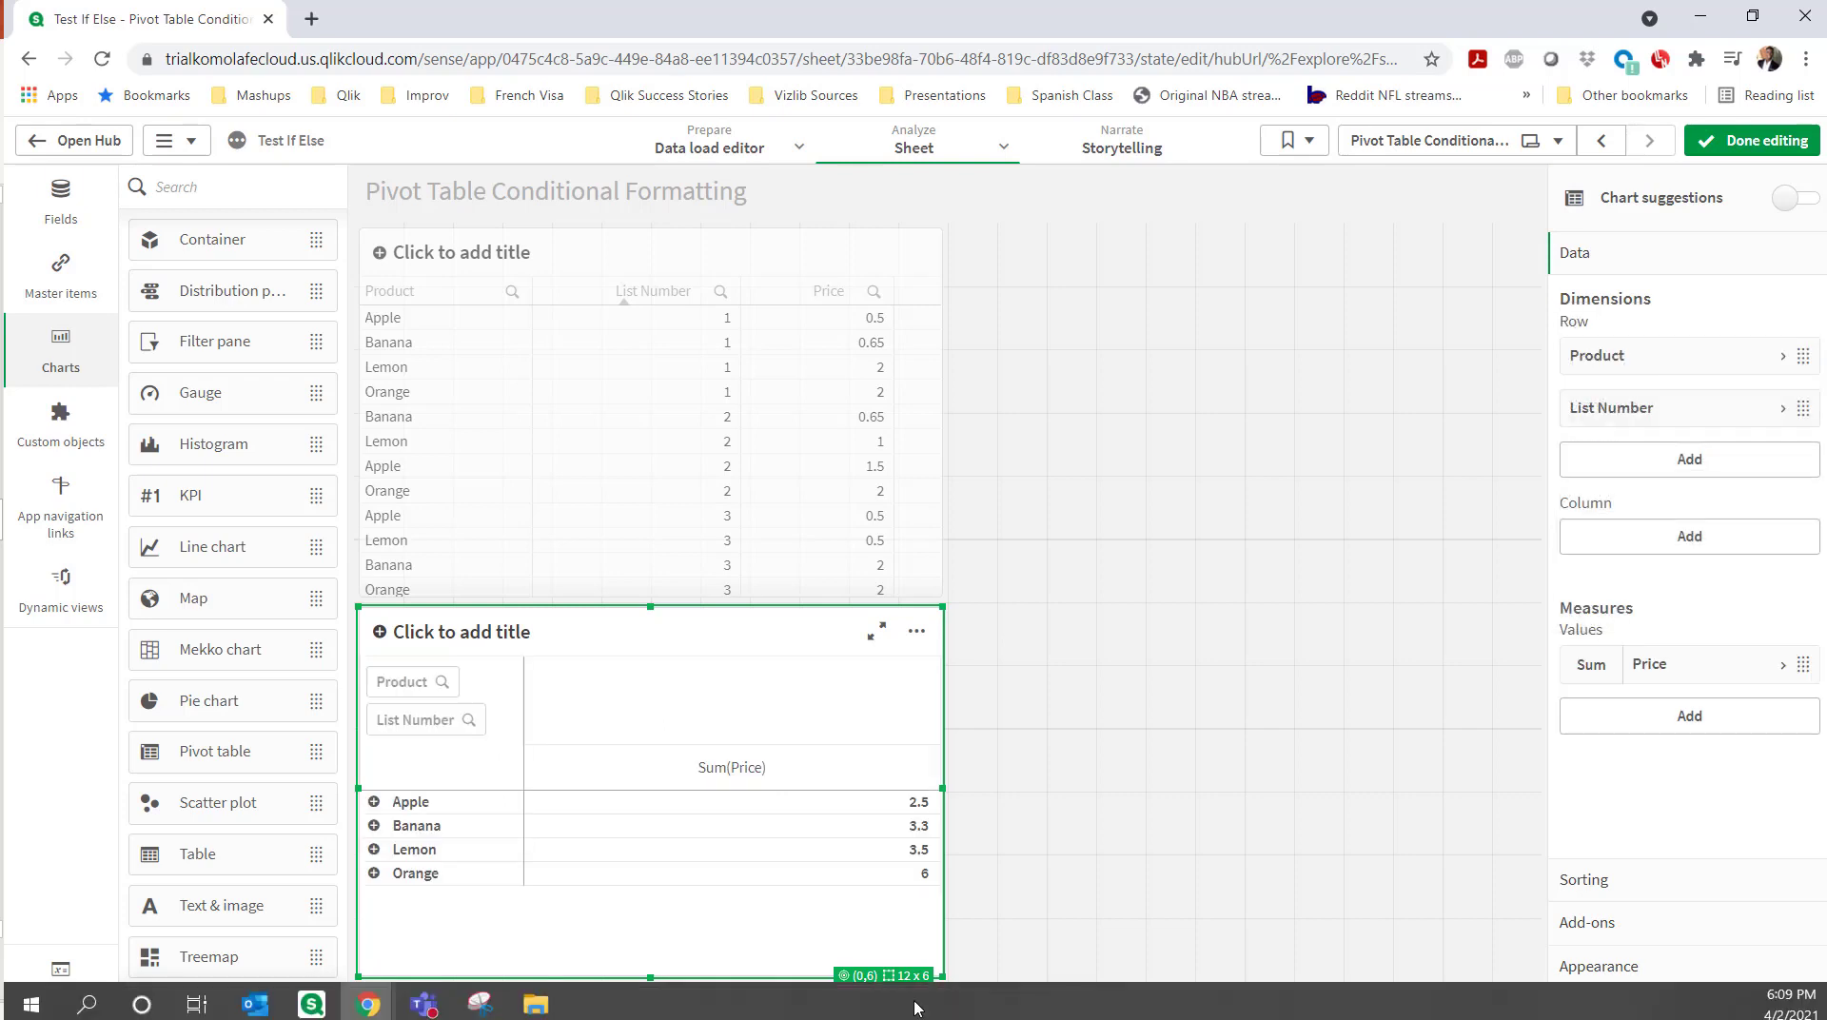
{"action": "left_click", "coordinate": [1801, 140]}
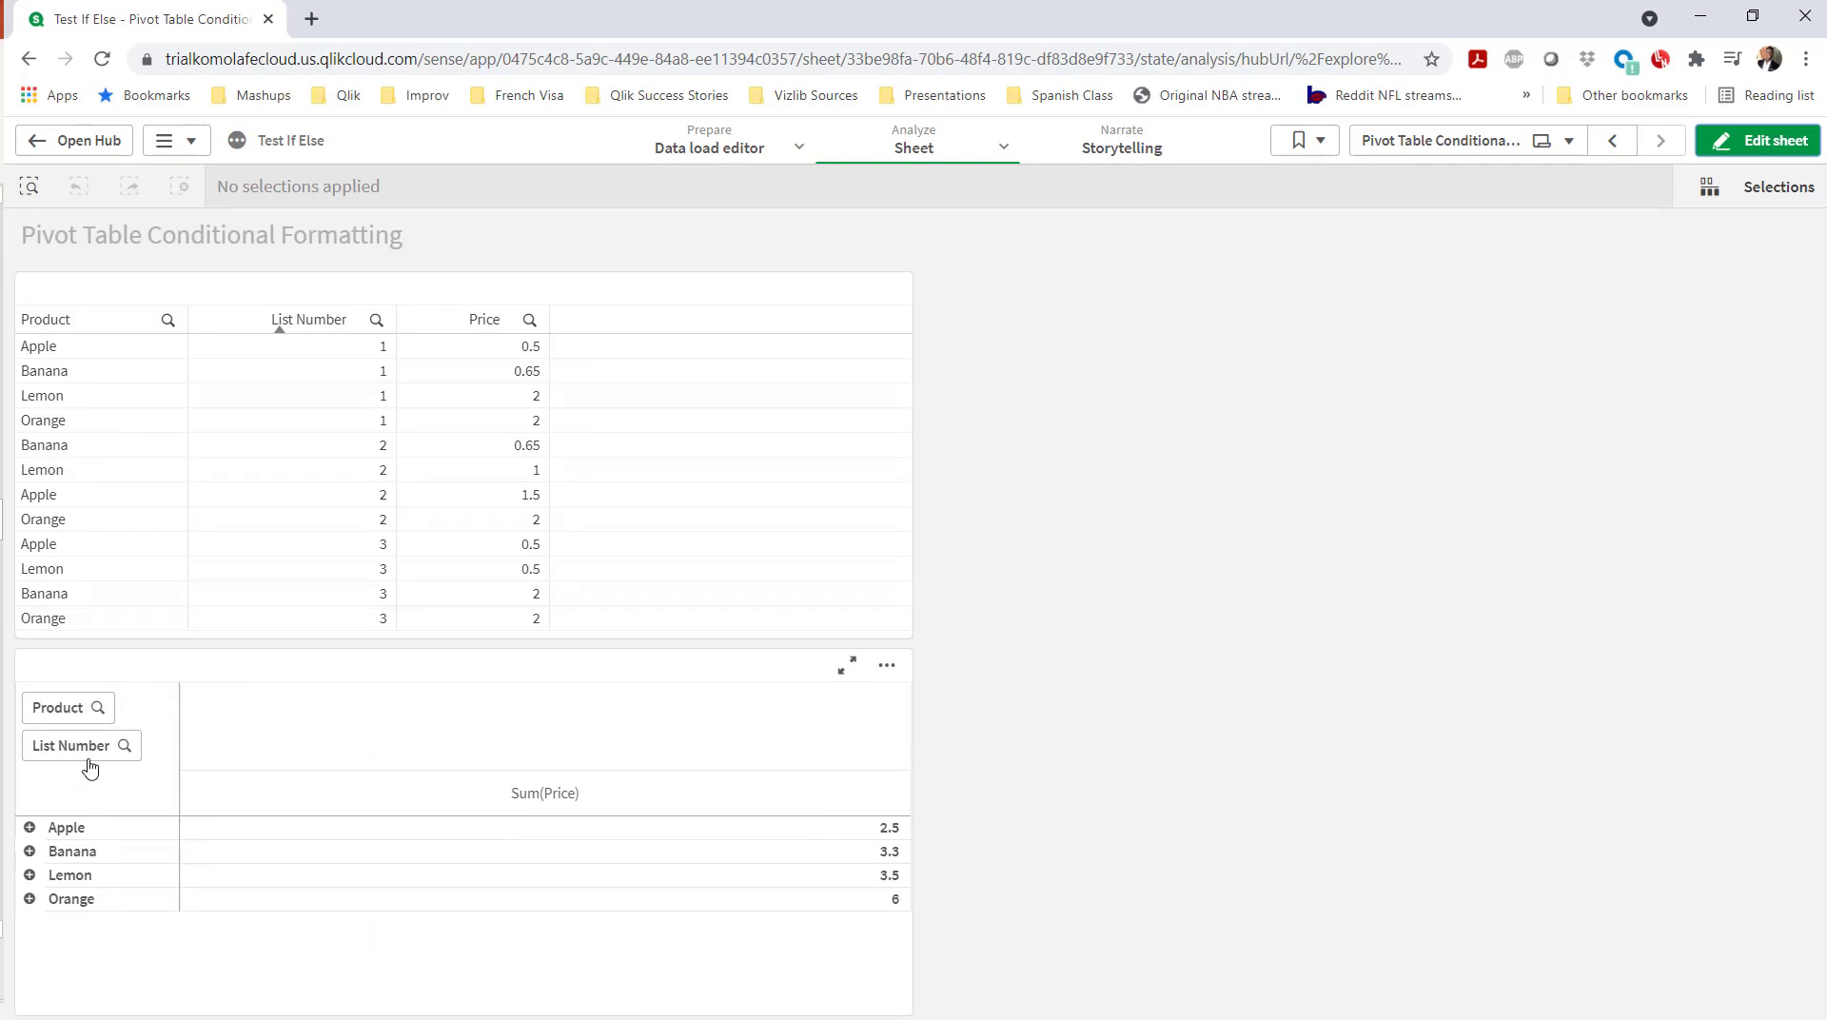
- Move List Number from the pivot's rows to its columns, spreading lists 1–3 across
{"action": "left_click_drag", "start_coordinate": [84, 752], "coordinate": [333, 723]}
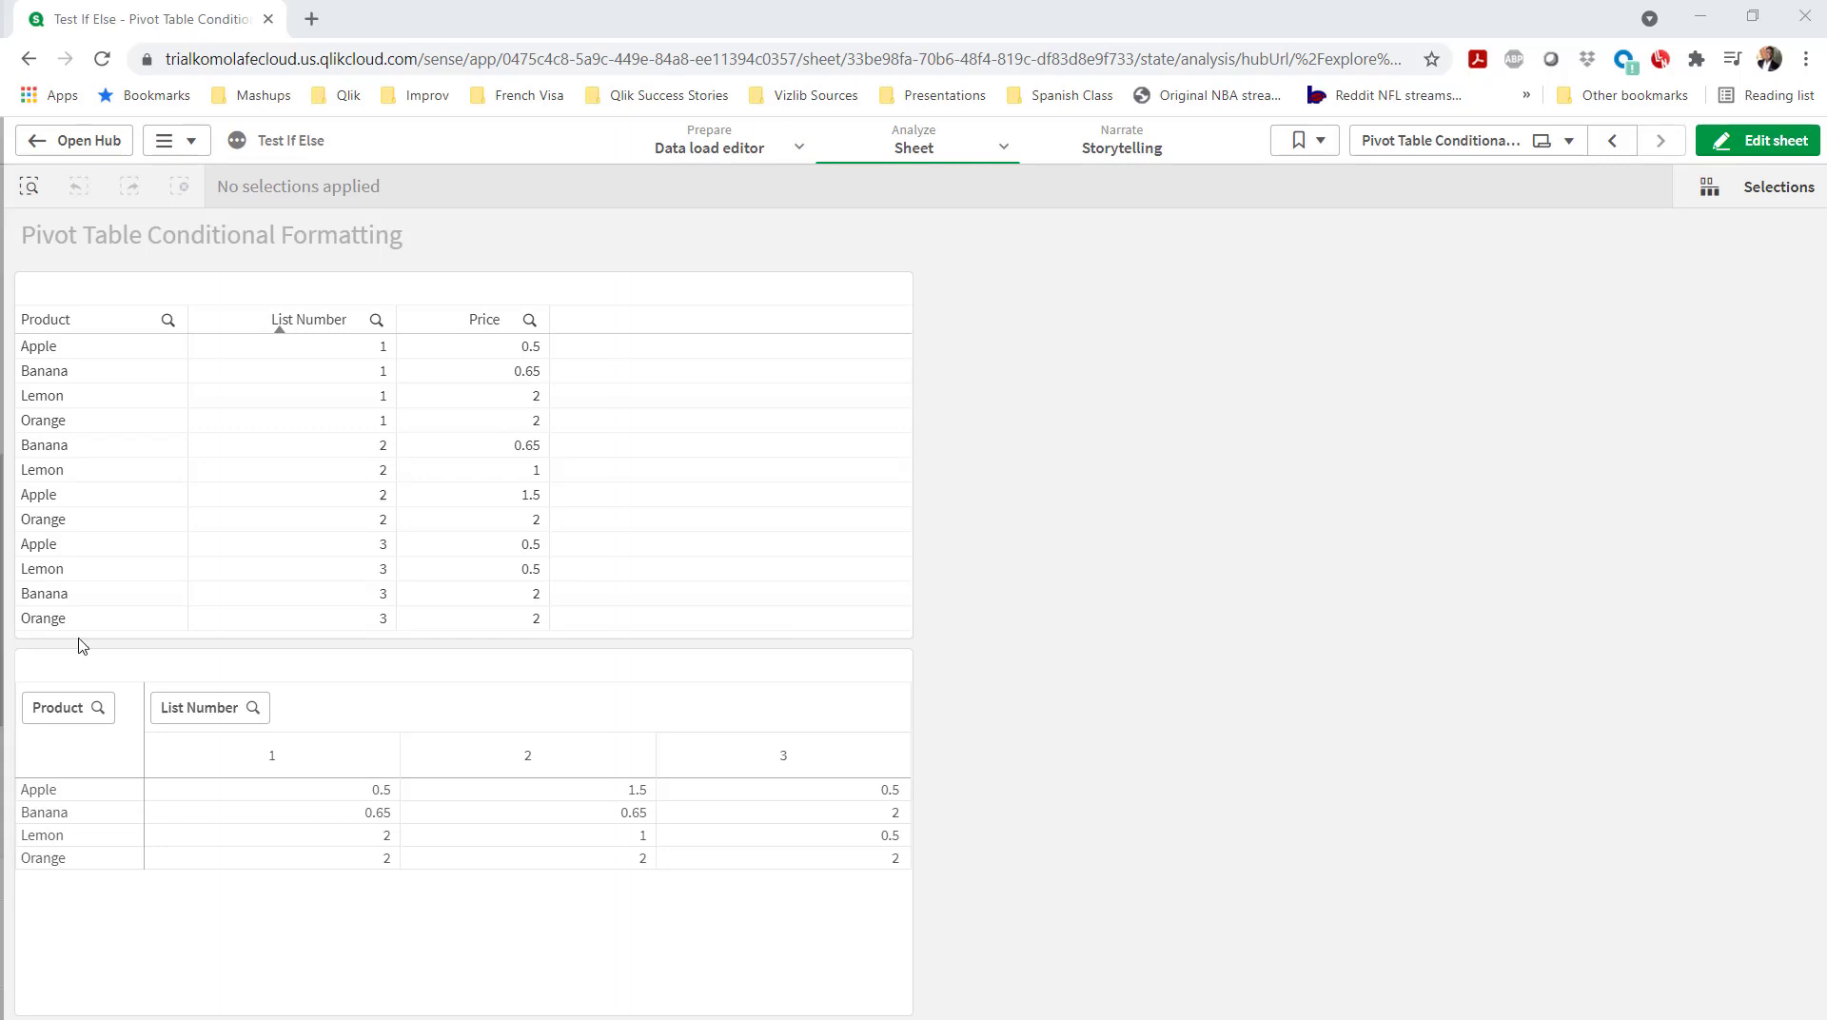
- Keep the pivot layout change and open the Sum(Price) measure's background color expression editor
{"action": "left_click", "coordinate": [1757, 140]}
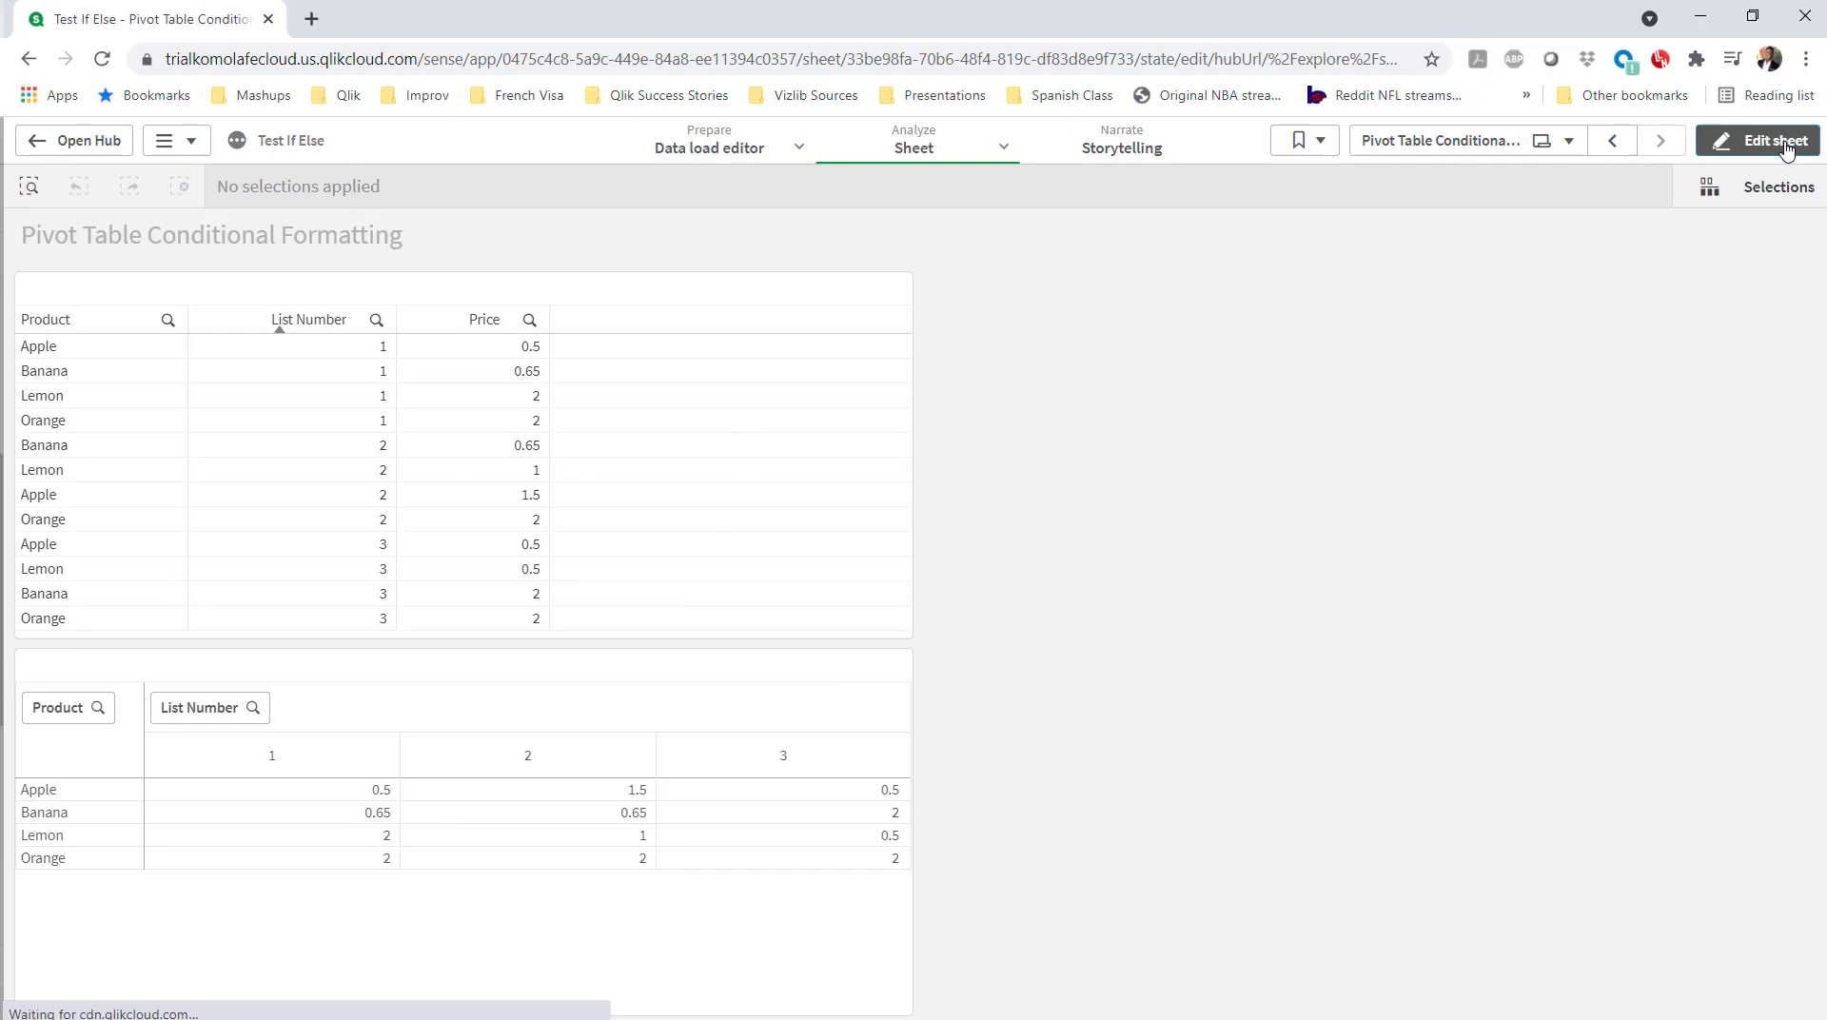
{"action": "left_click", "coordinate": [1757, 628]}
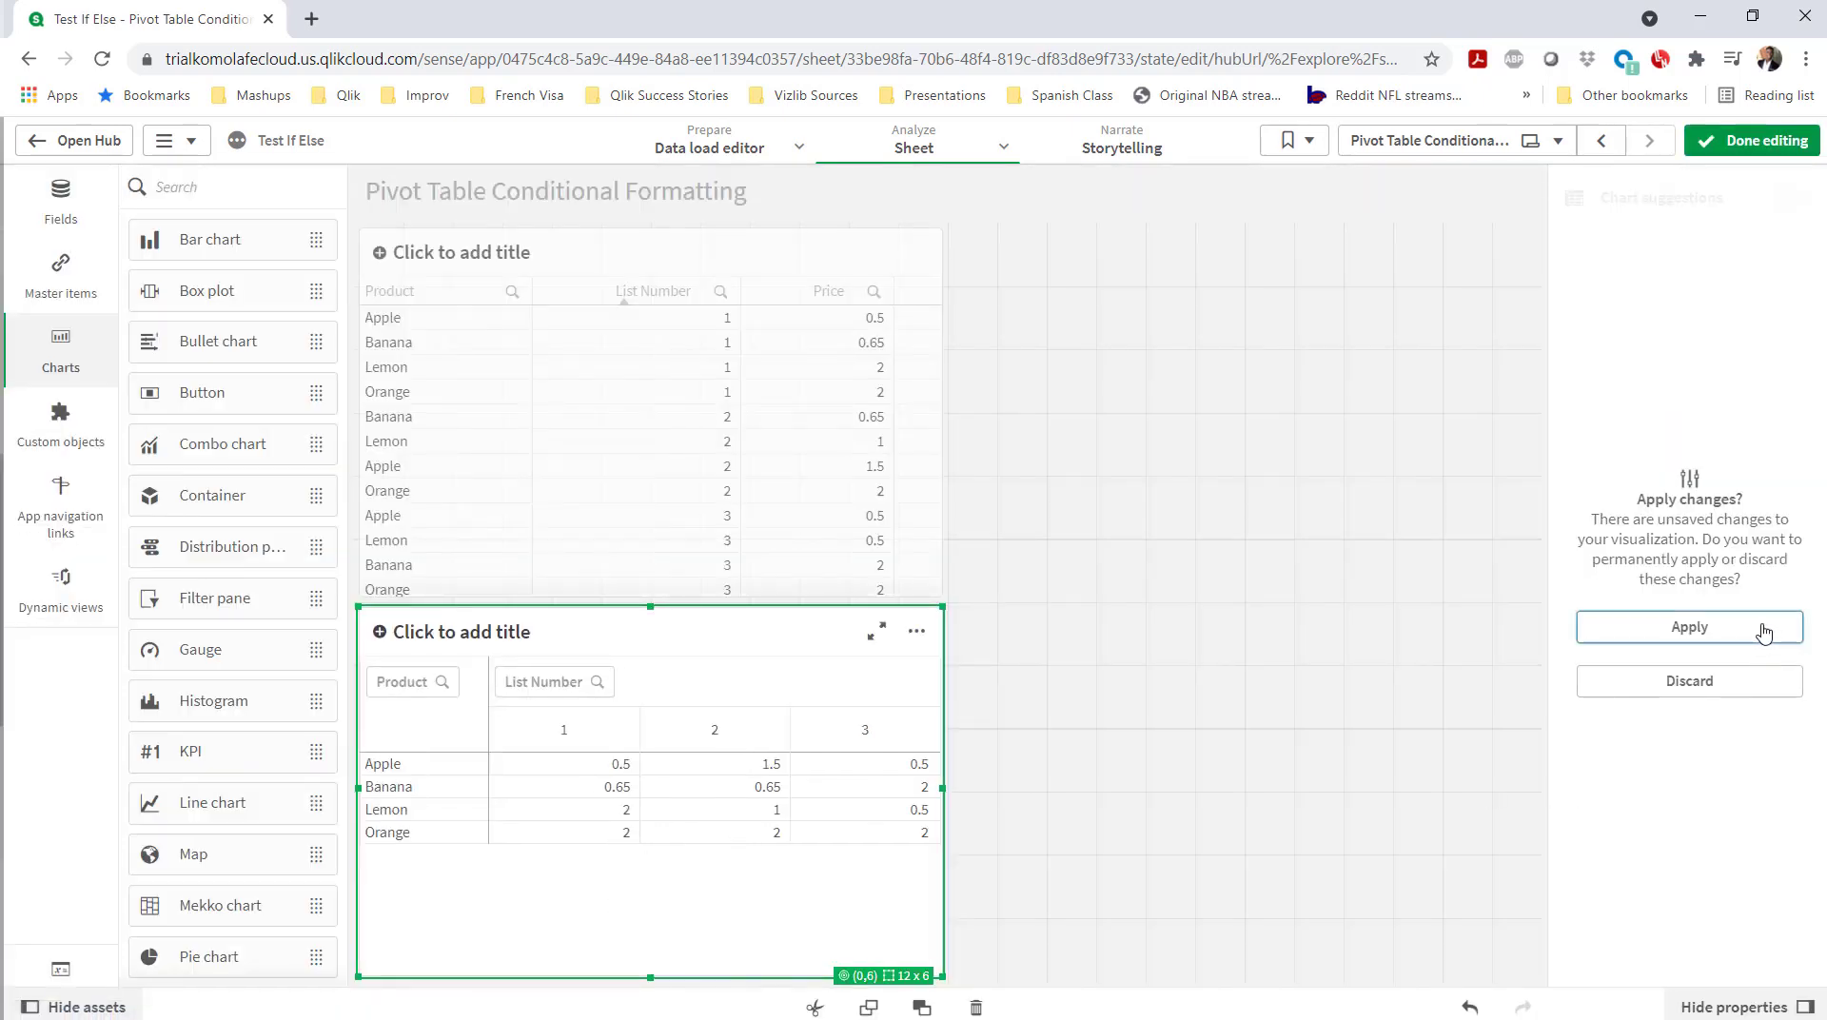
{"action": "left_click", "coordinate": [1777, 683]}
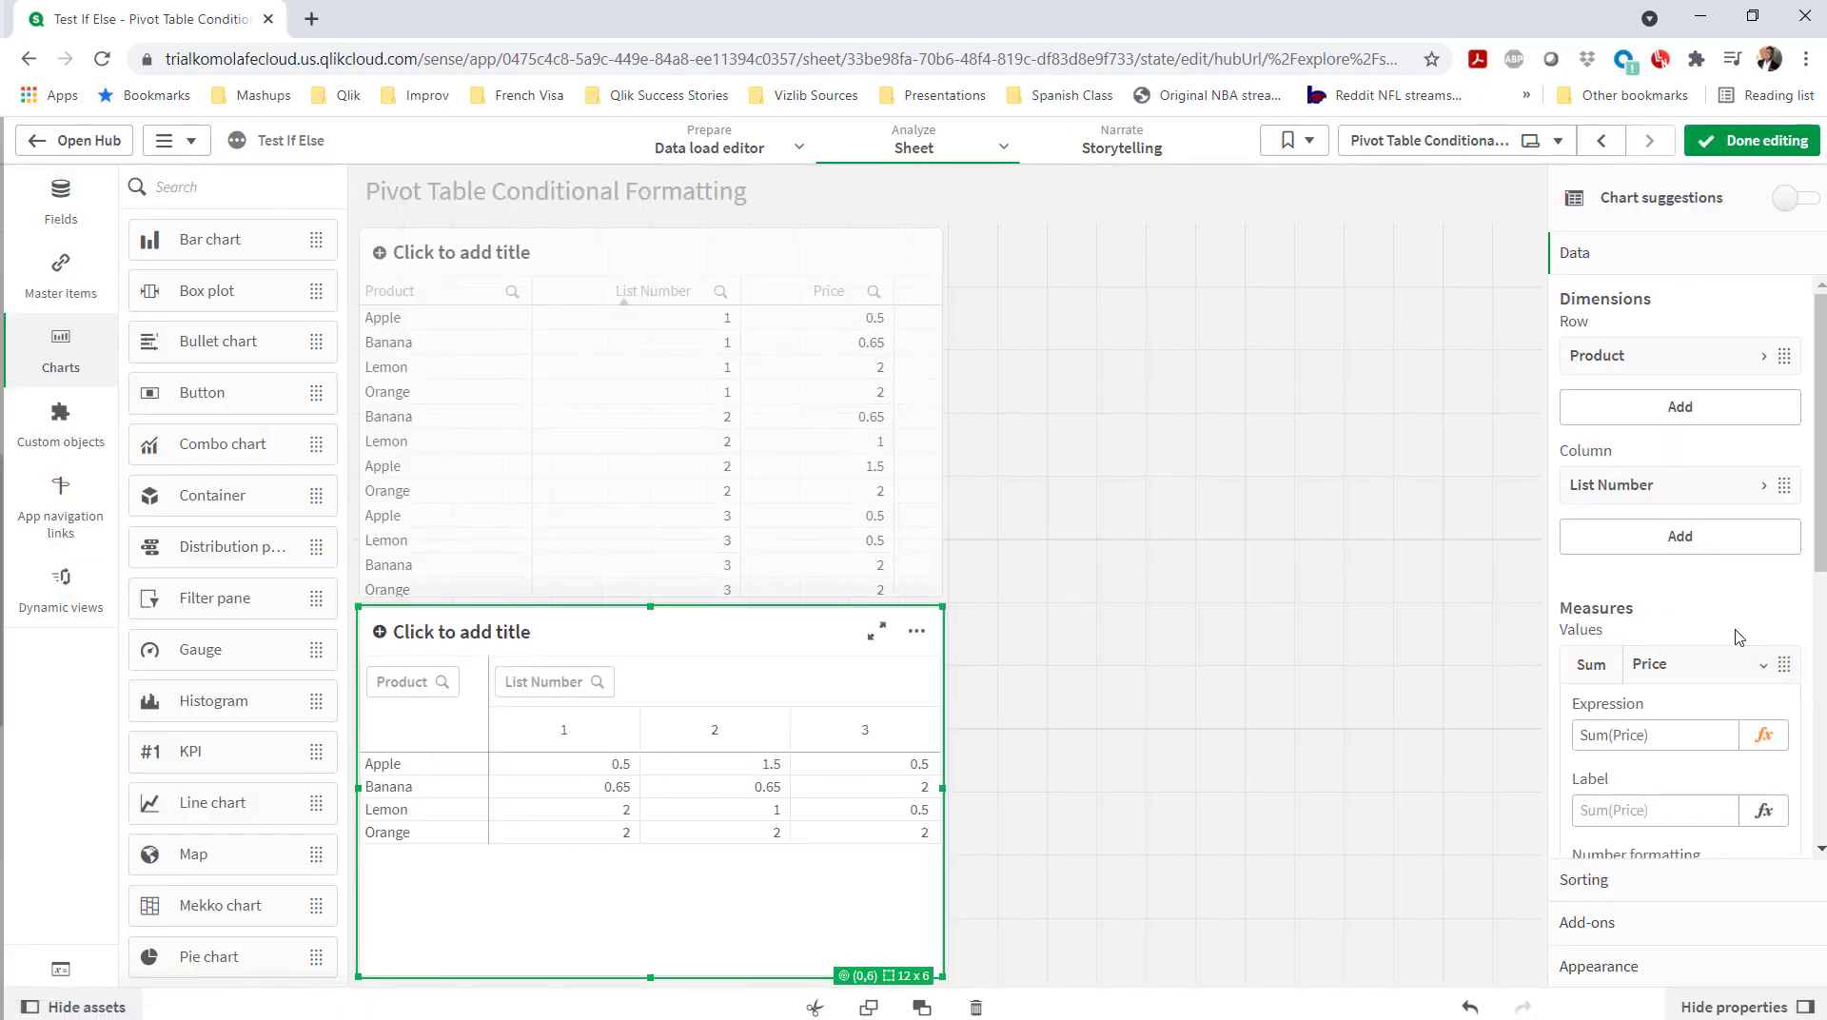
{"action": "scroll", "coordinate": [1722, 713], "scroll_direction": "down", "scroll_amount": 3}
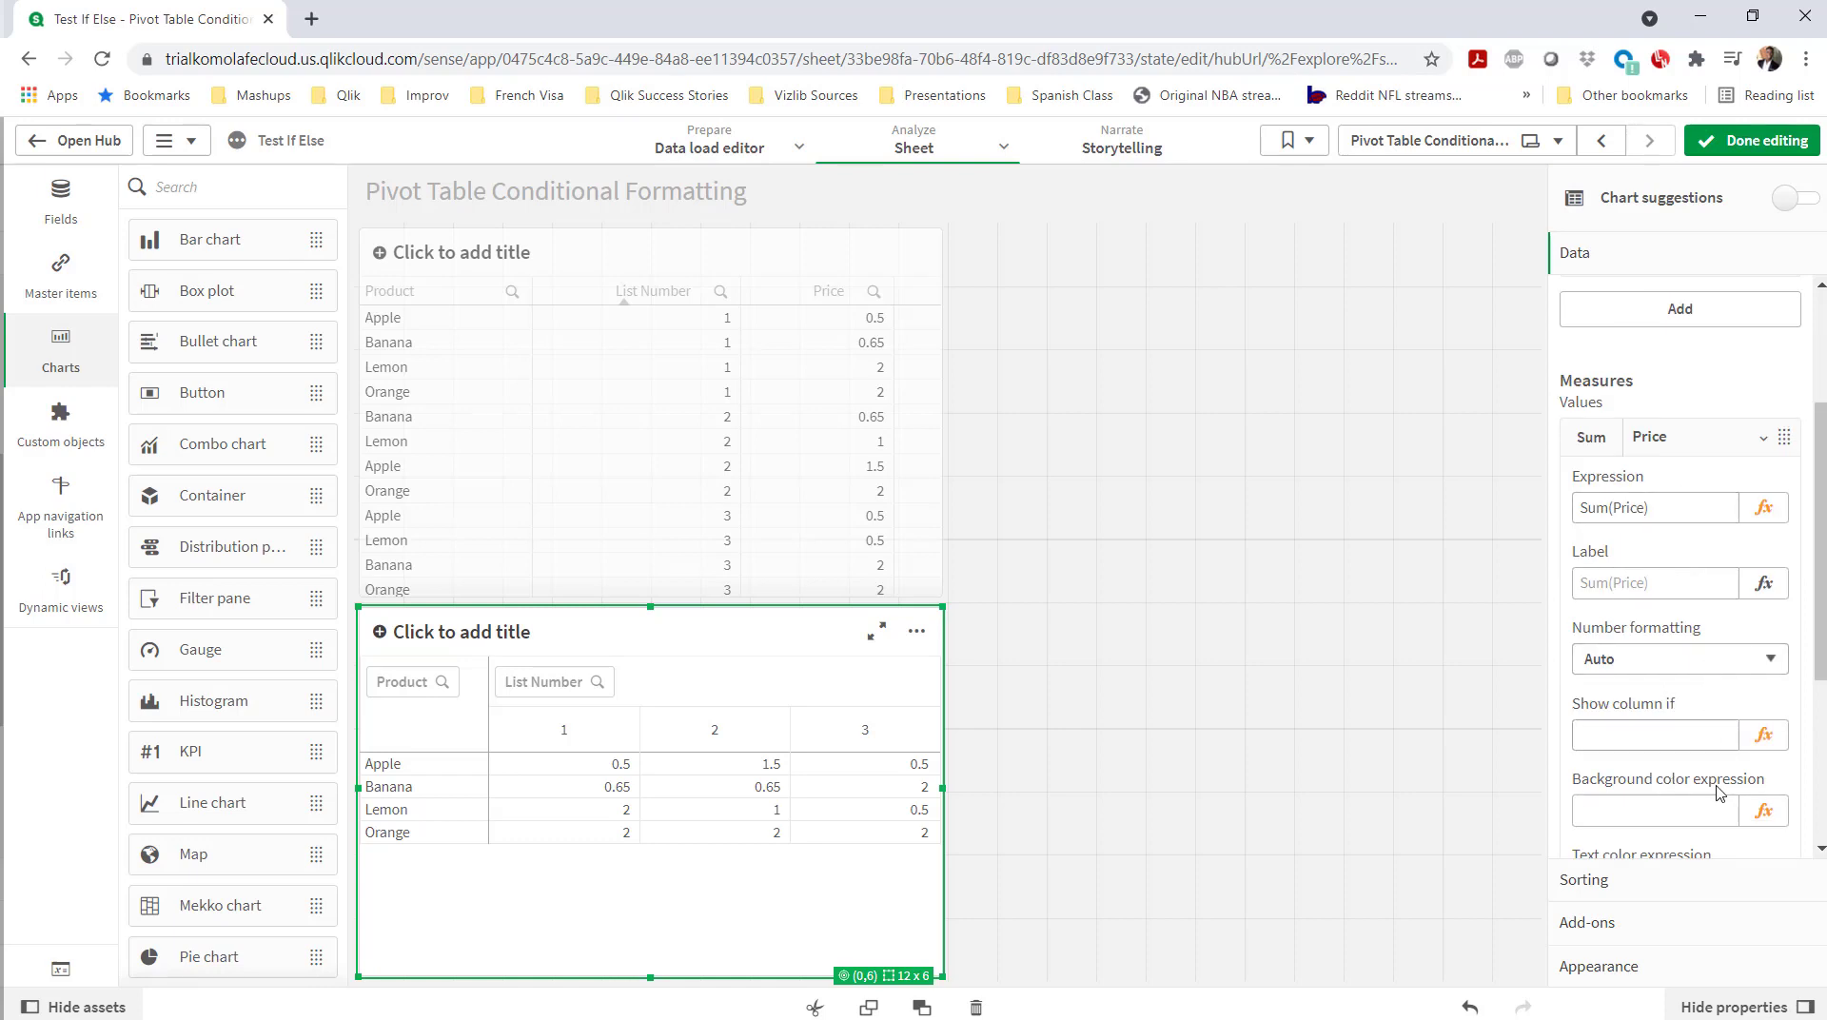
{"action": "scroll", "coordinate": [1730, 816], "scroll_direction": "down", "scroll_amount": 2}
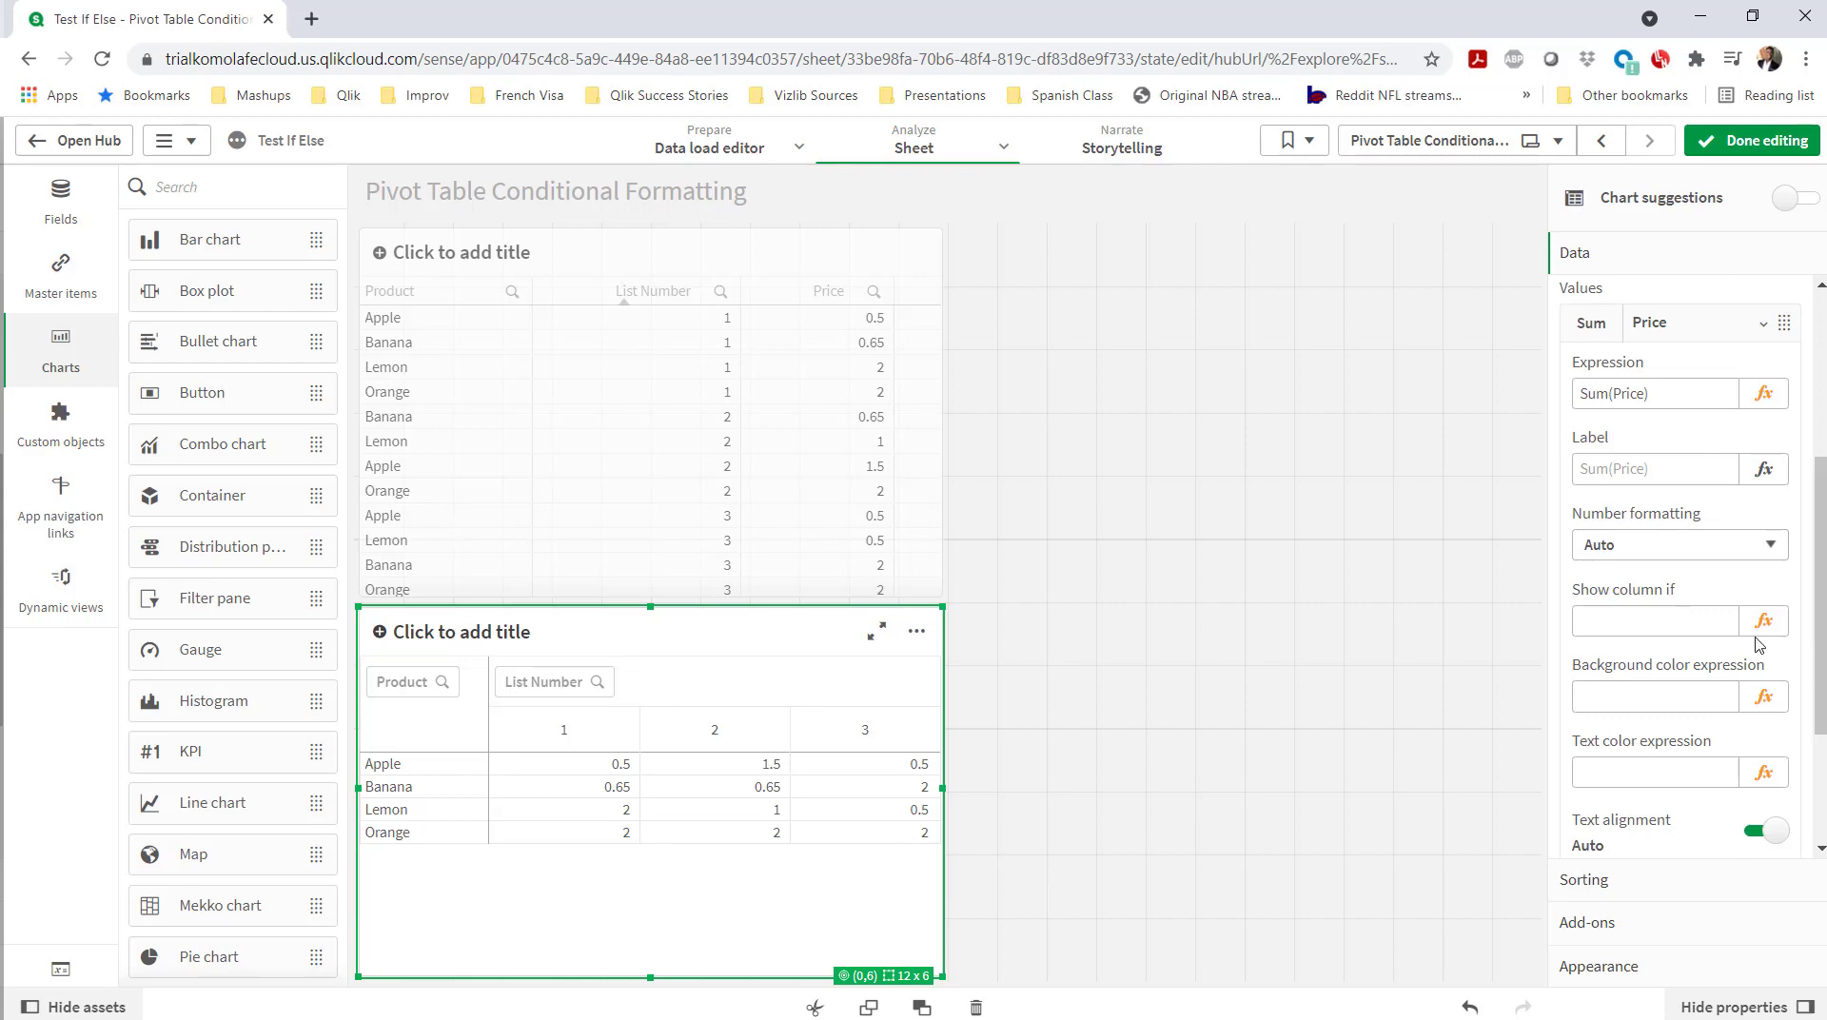
{"action": "left_click", "coordinate": [1781, 700]}
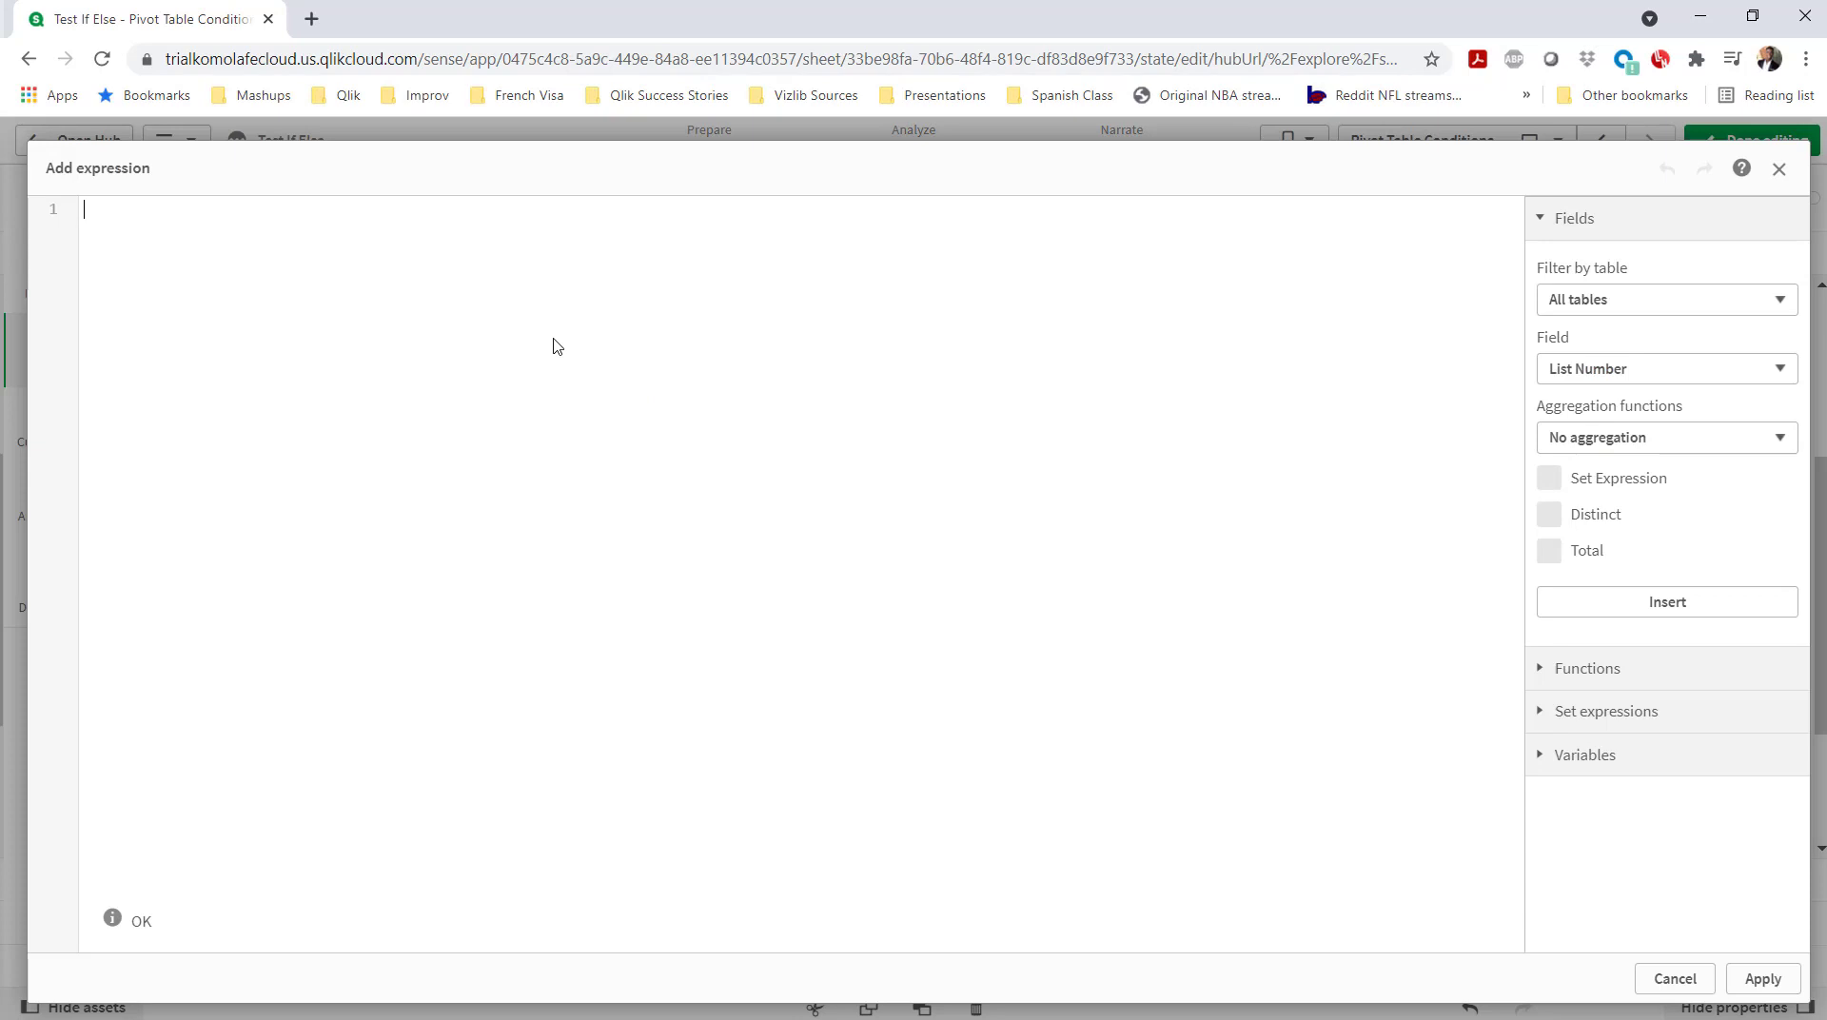
- Enter if(sum(Price) = first(sum(Price)), green(100), red(100)) as the background color and apply it
{"action": "type", "text": "if(sum("}
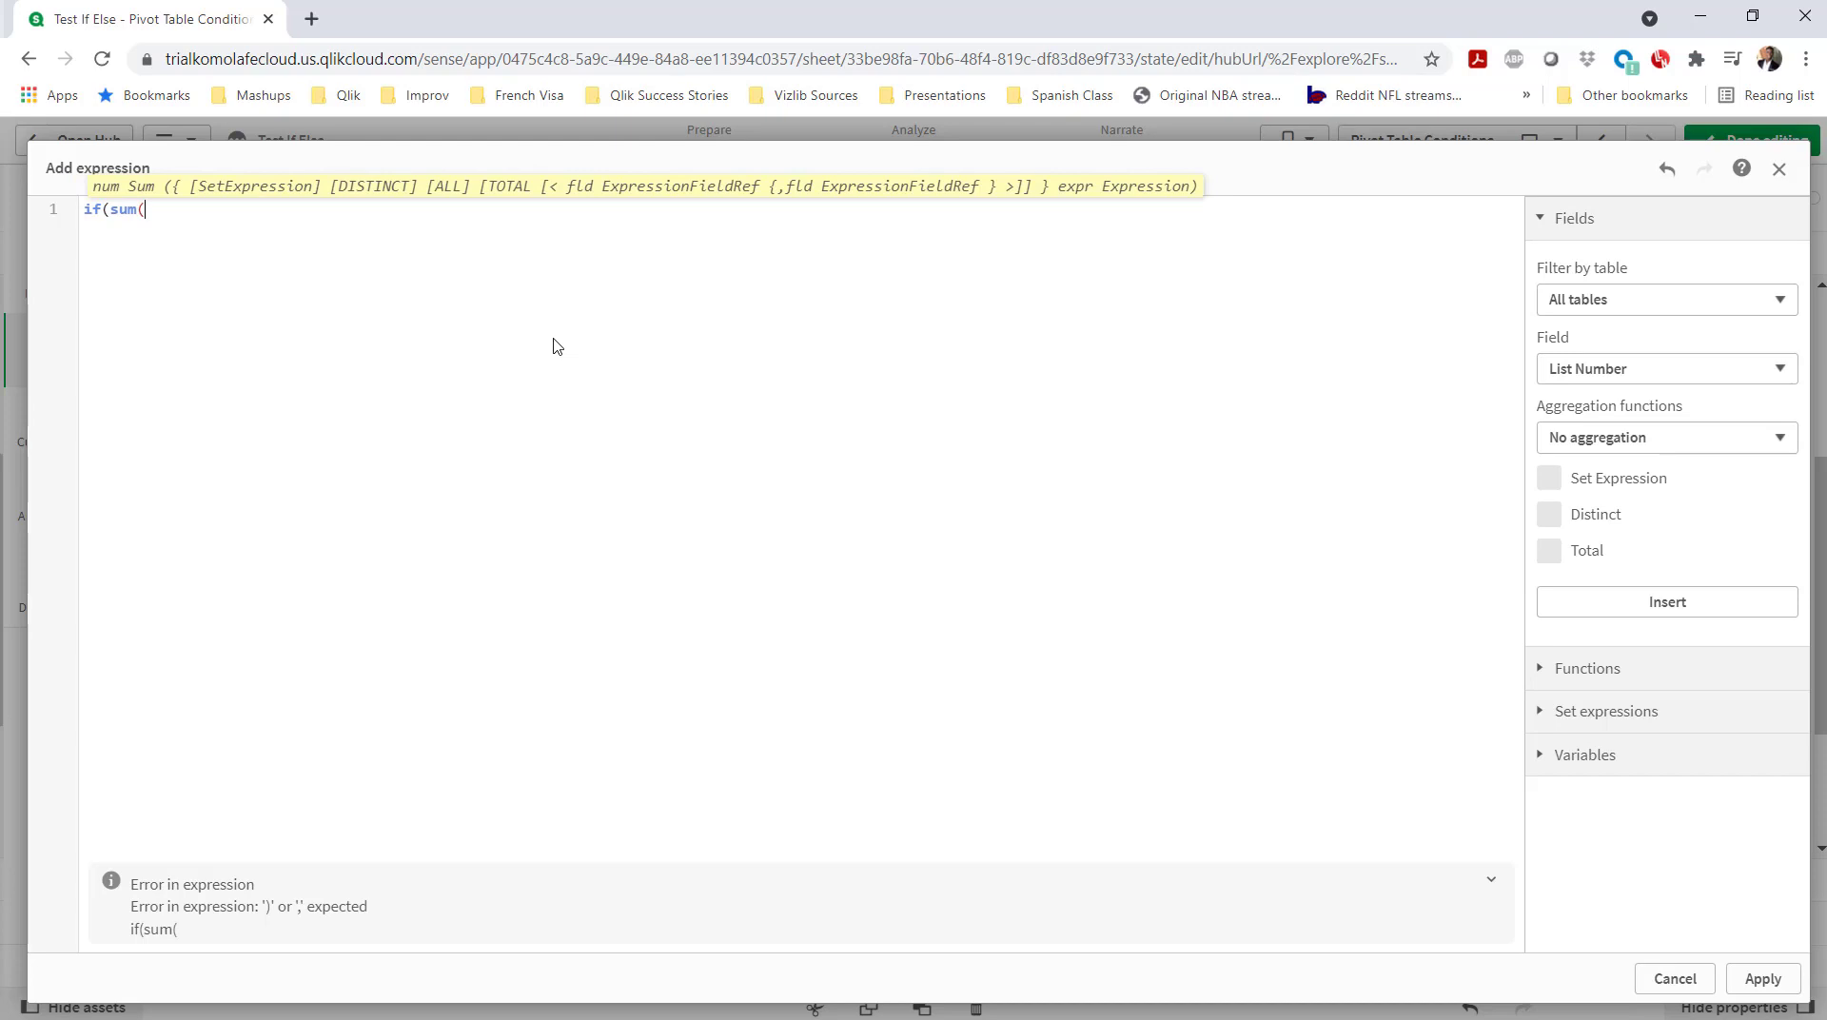
{"action": "left_click", "coordinate": [1542, 369]}
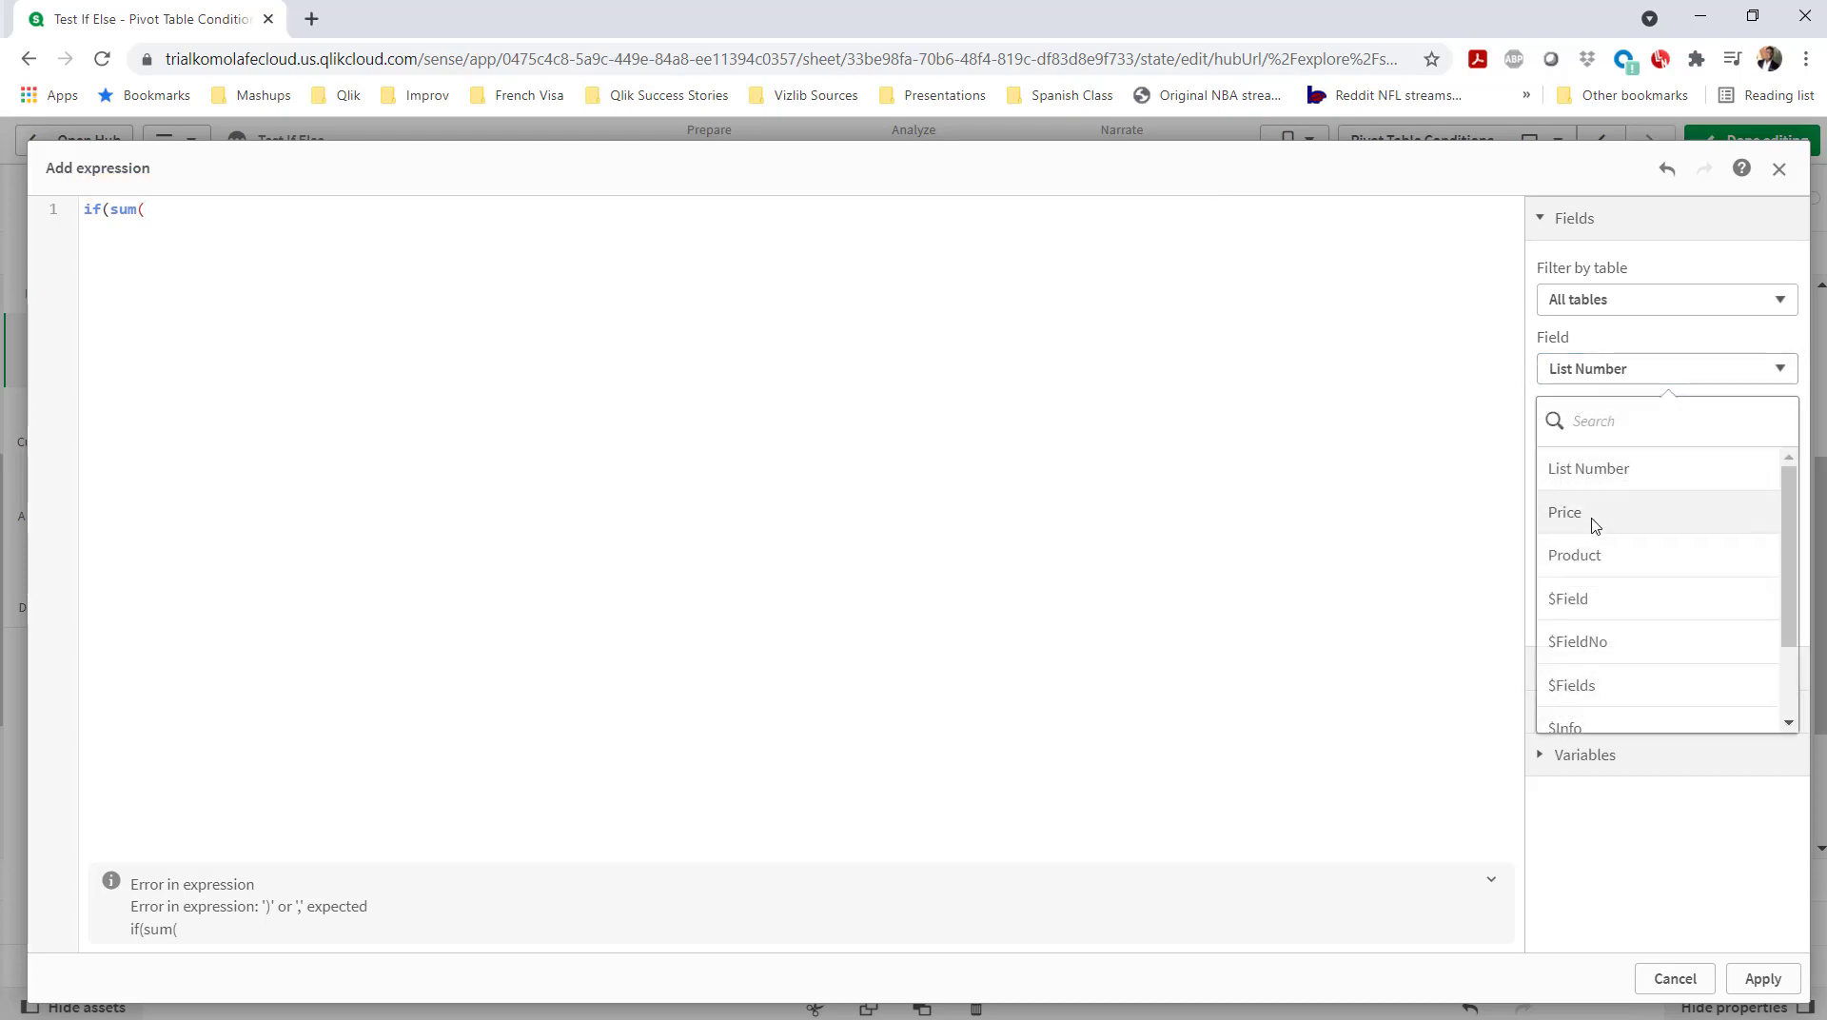
{"action": "left_click", "coordinate": [1594, 514]}
{"action": "left_click", "coordinate": [1631, 603]}
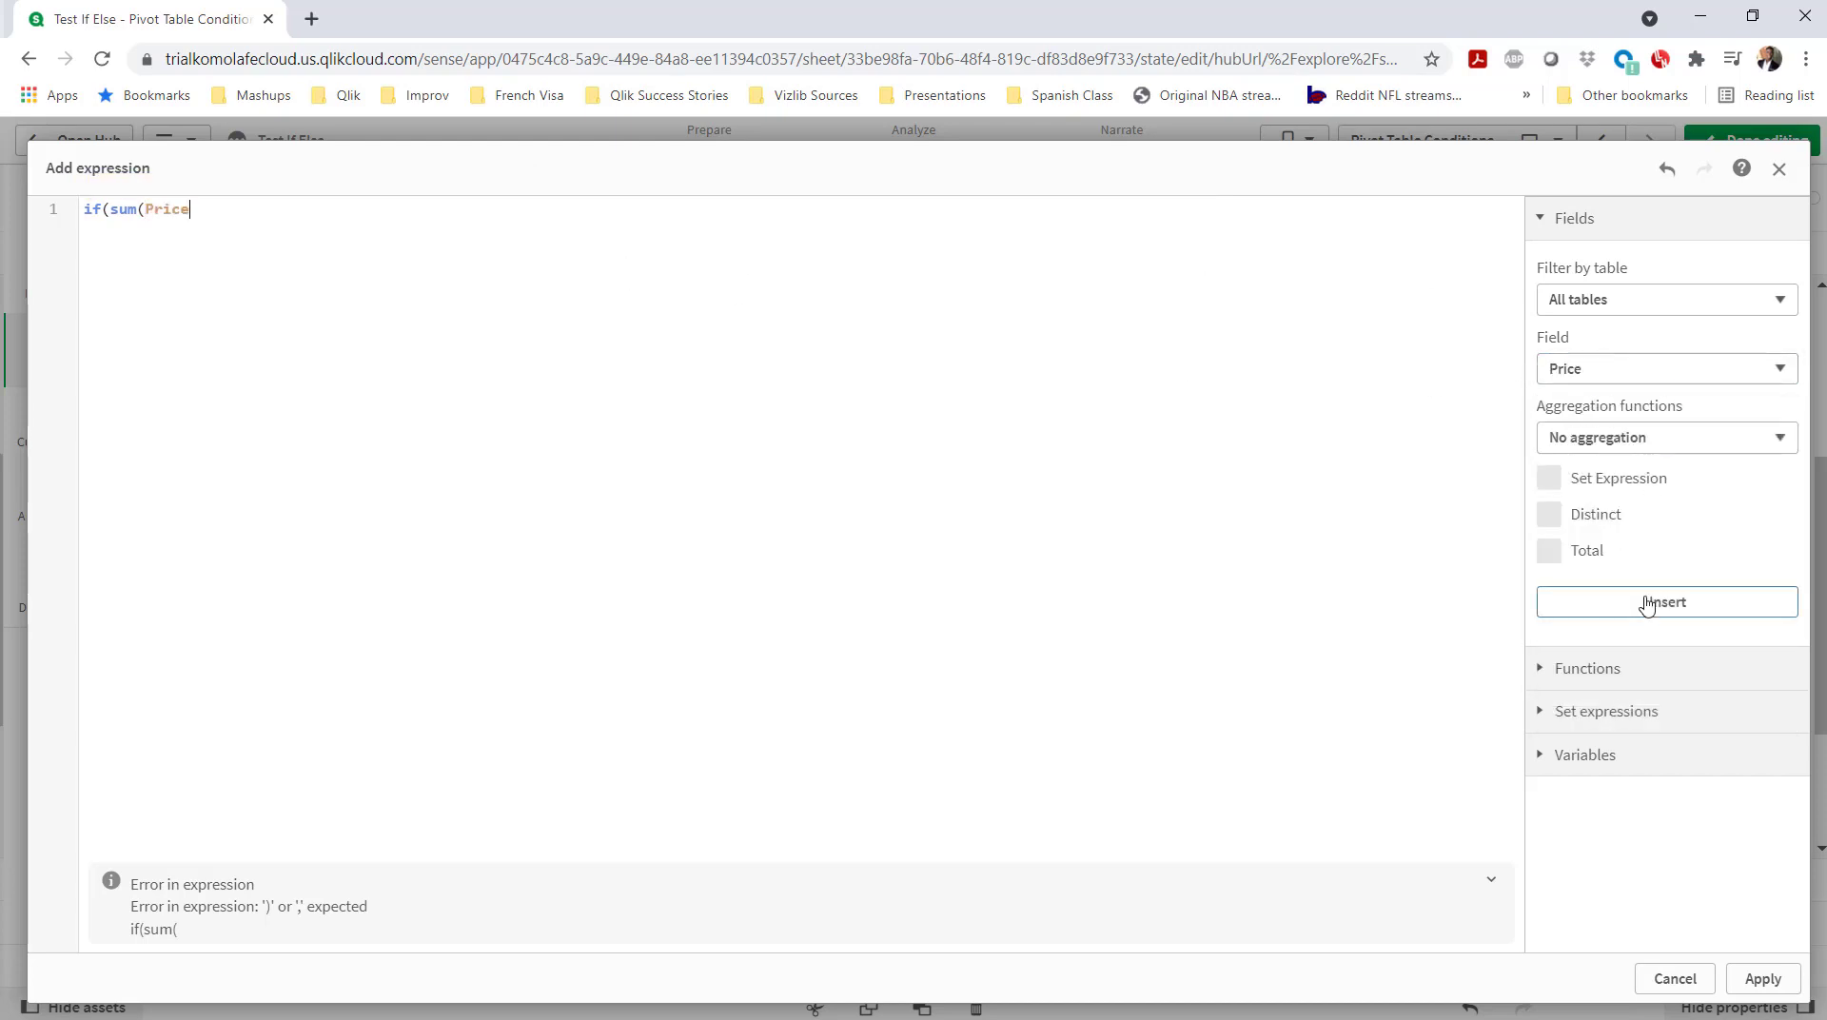
{"action": "type", "text": ") ="}
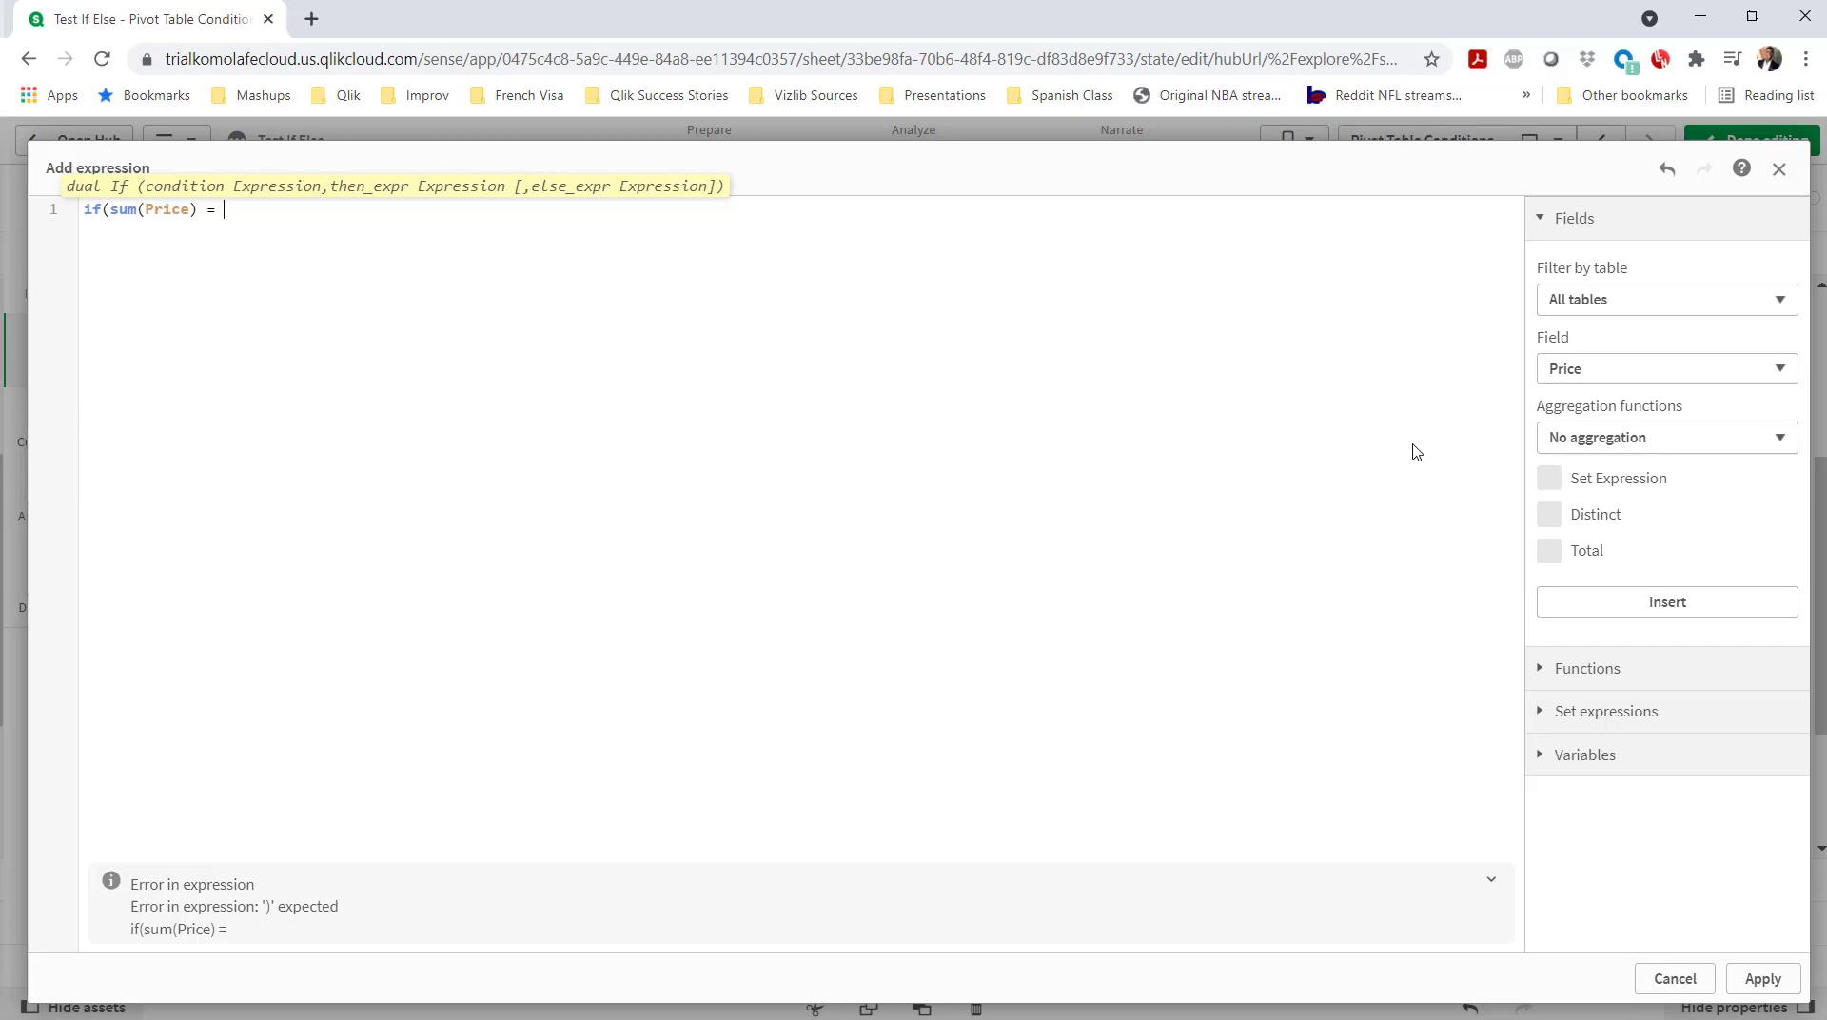
{"action": "type", "text": "first"}
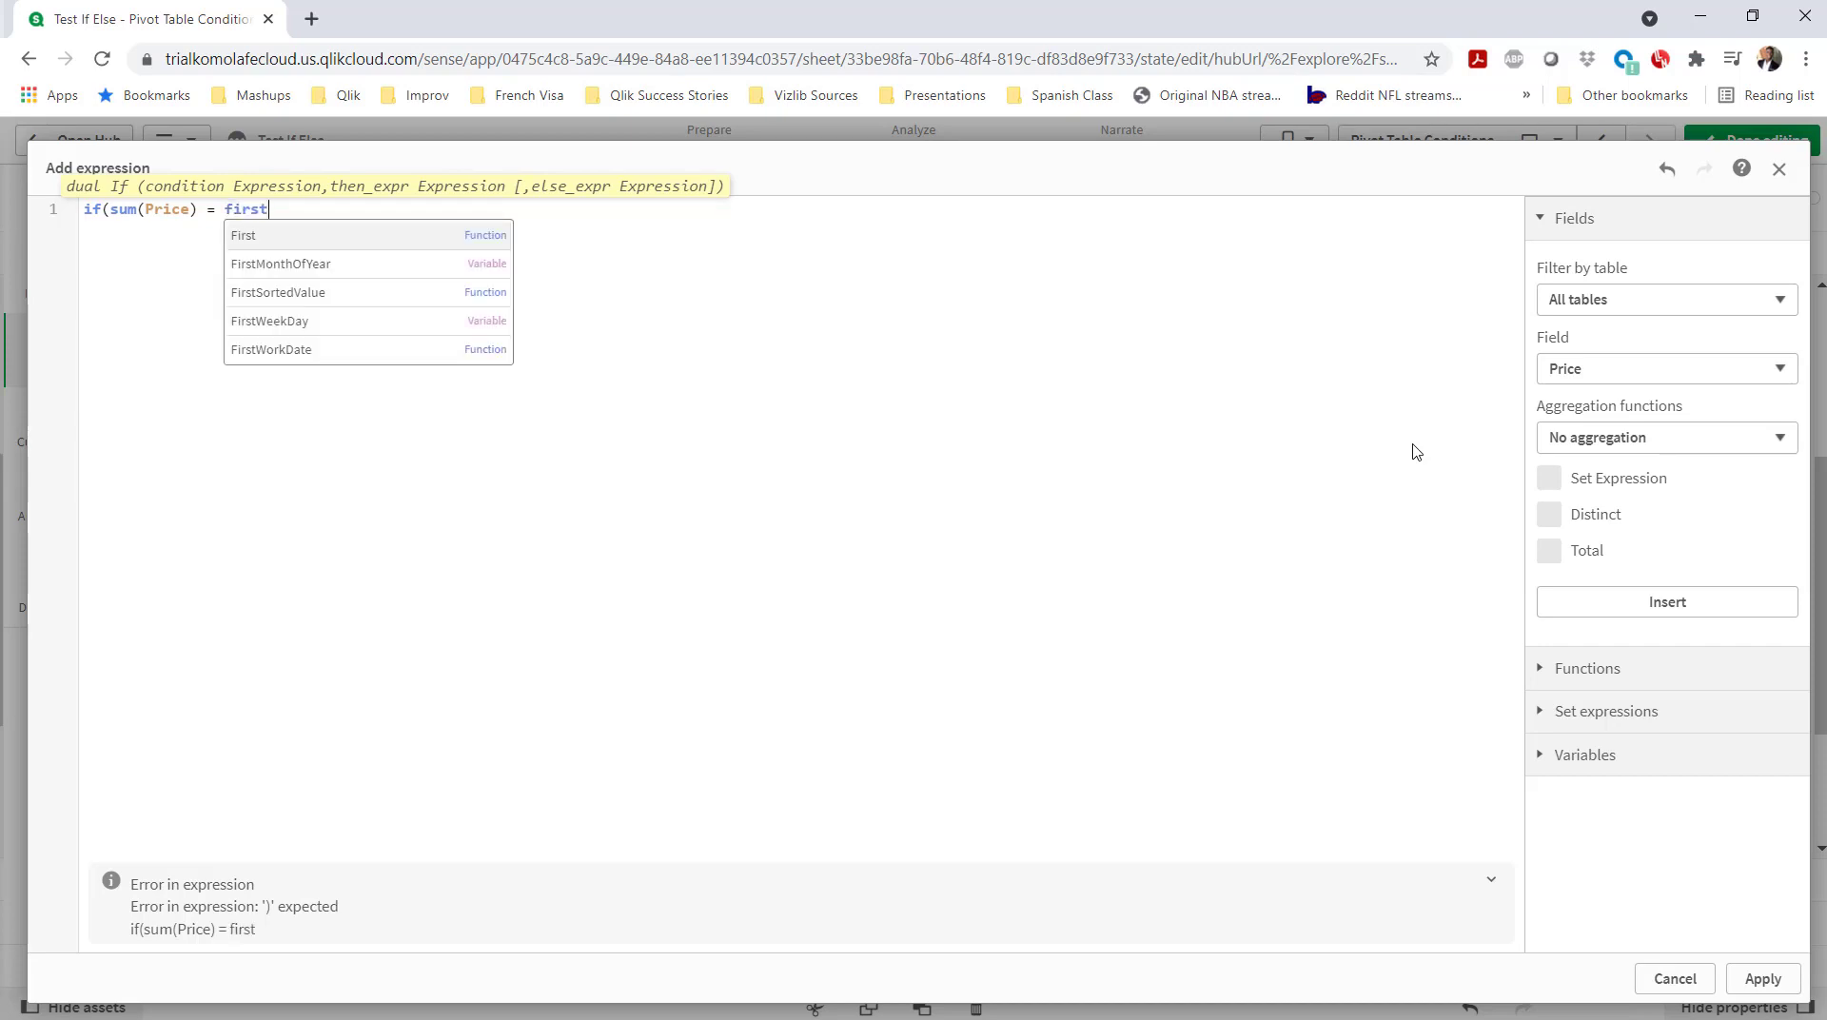
{"action": "type", "text": "(sum"}
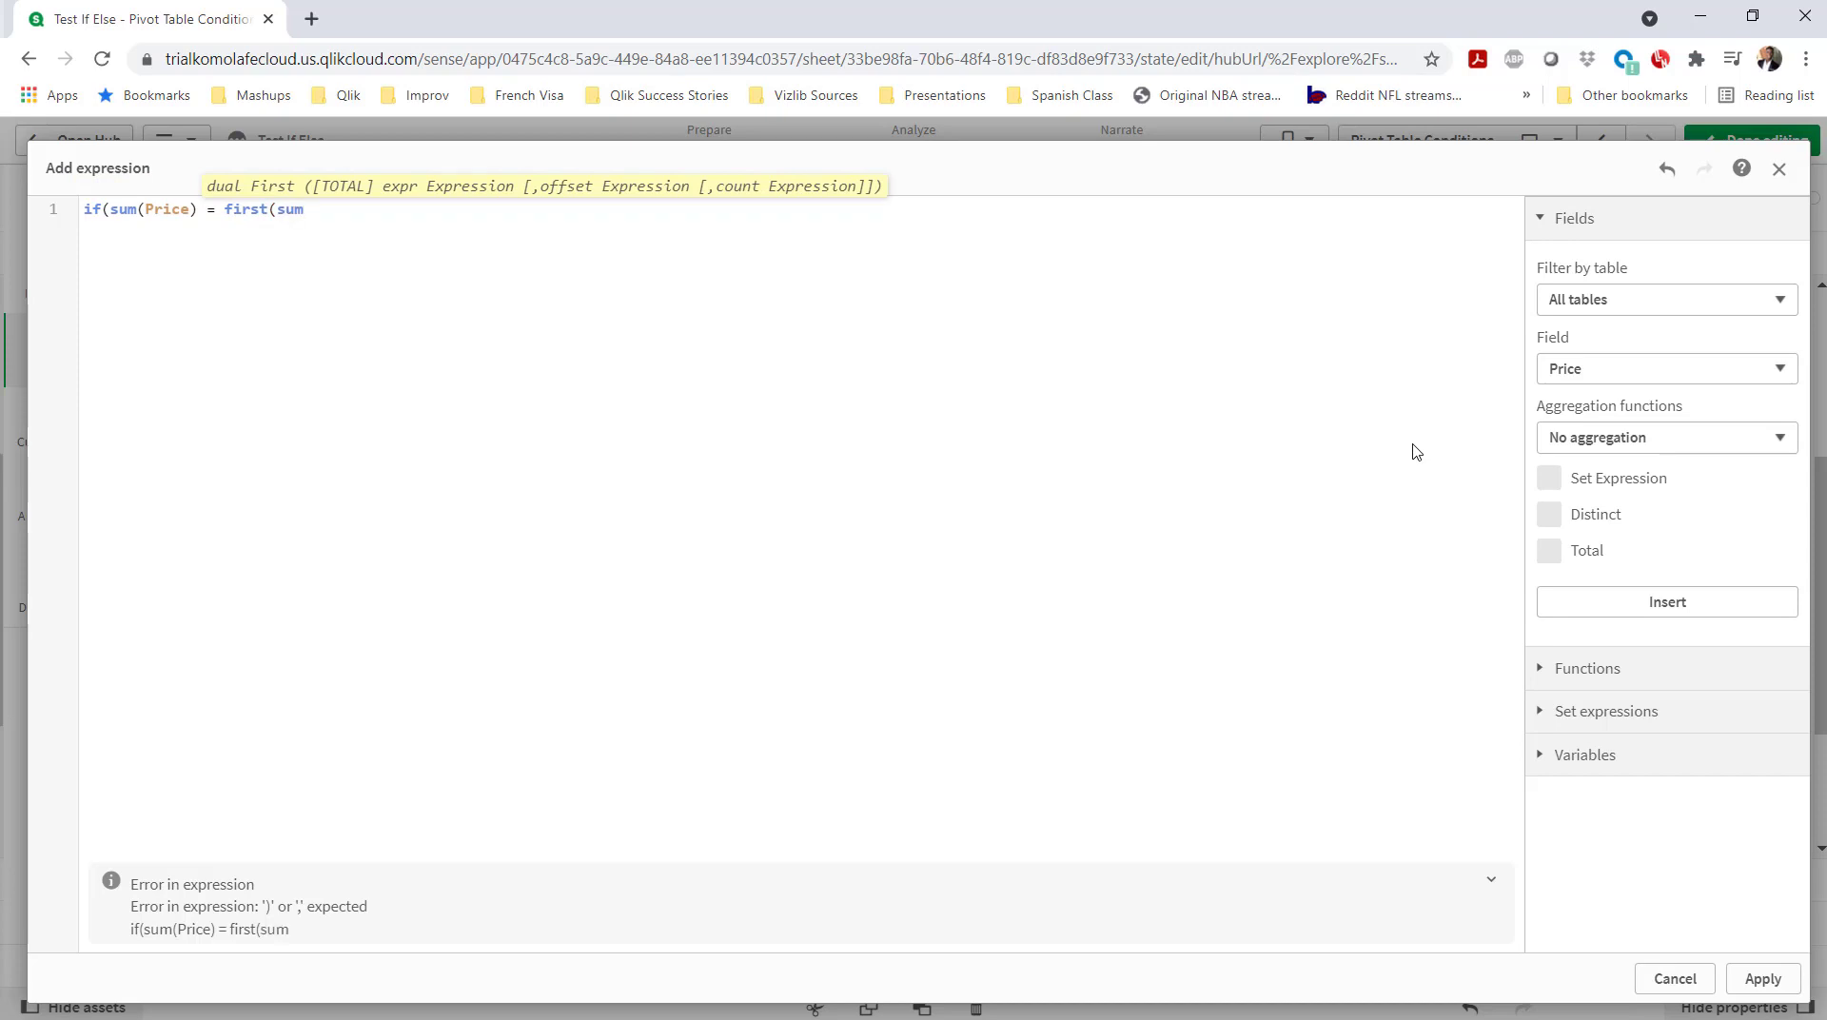
{"action": "type", "text": "(Price"}
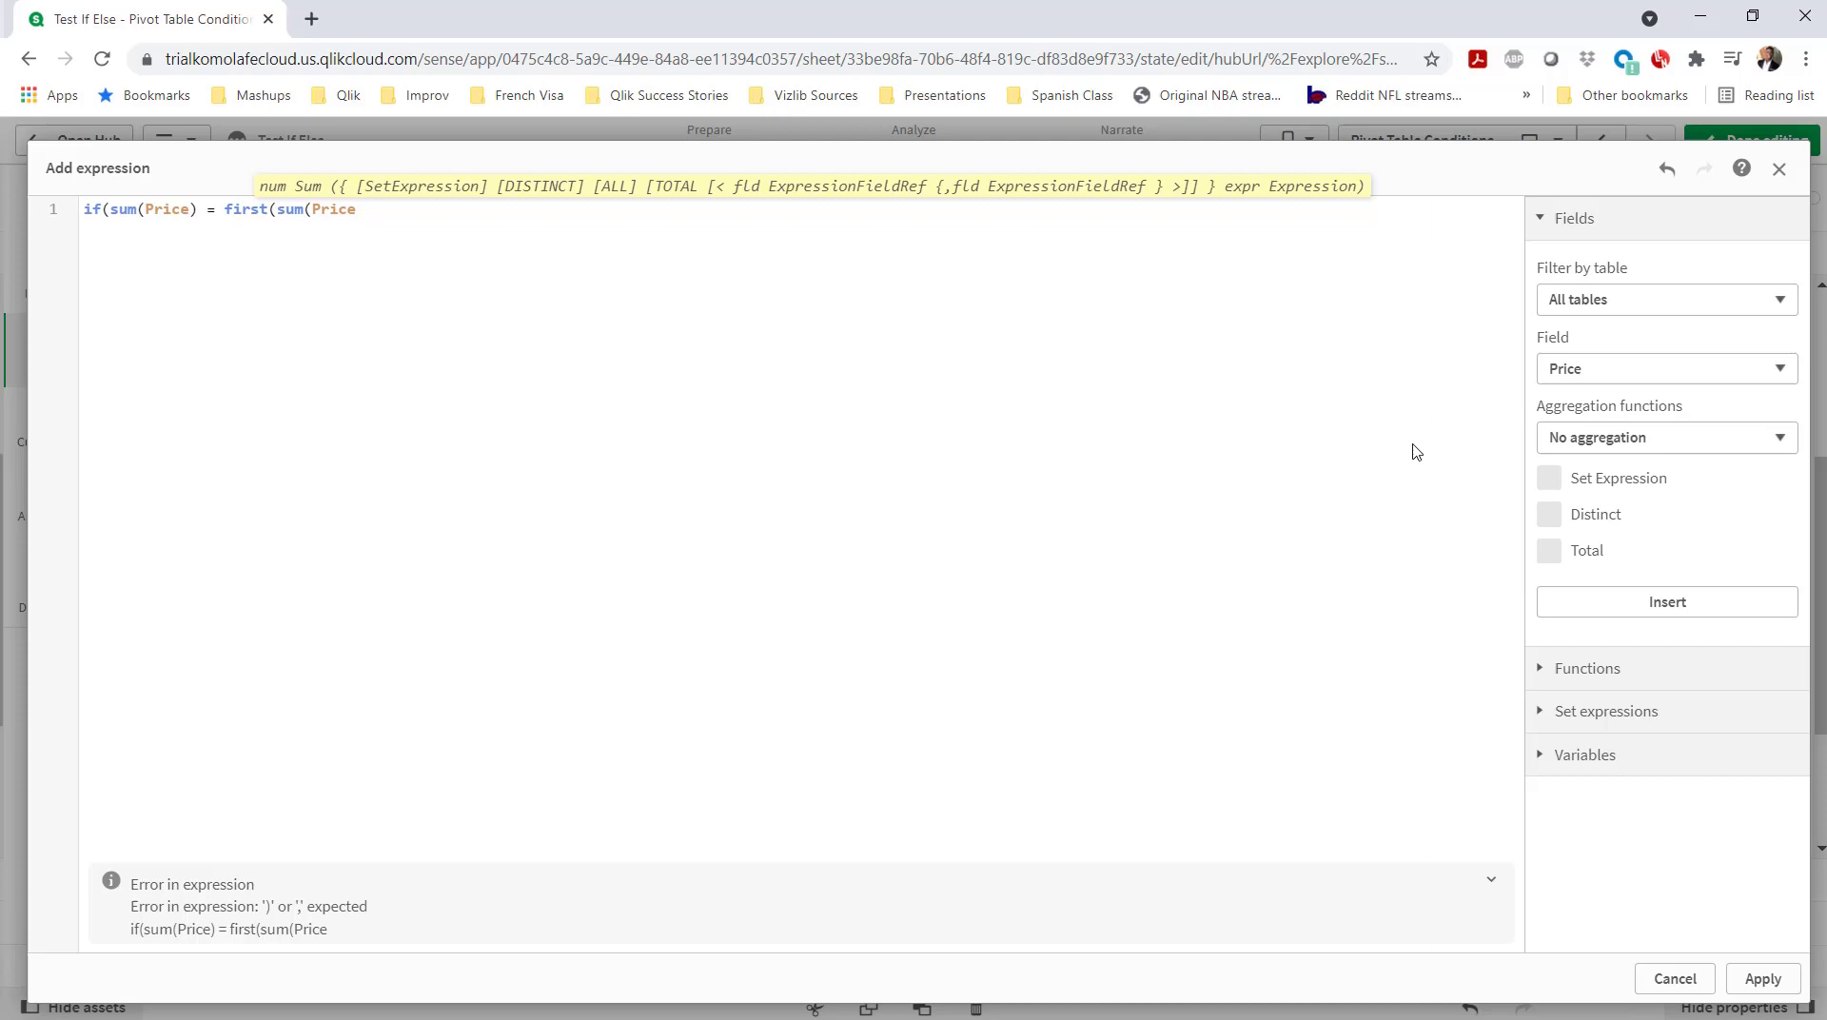
{"action": "type", "text": ")),"}
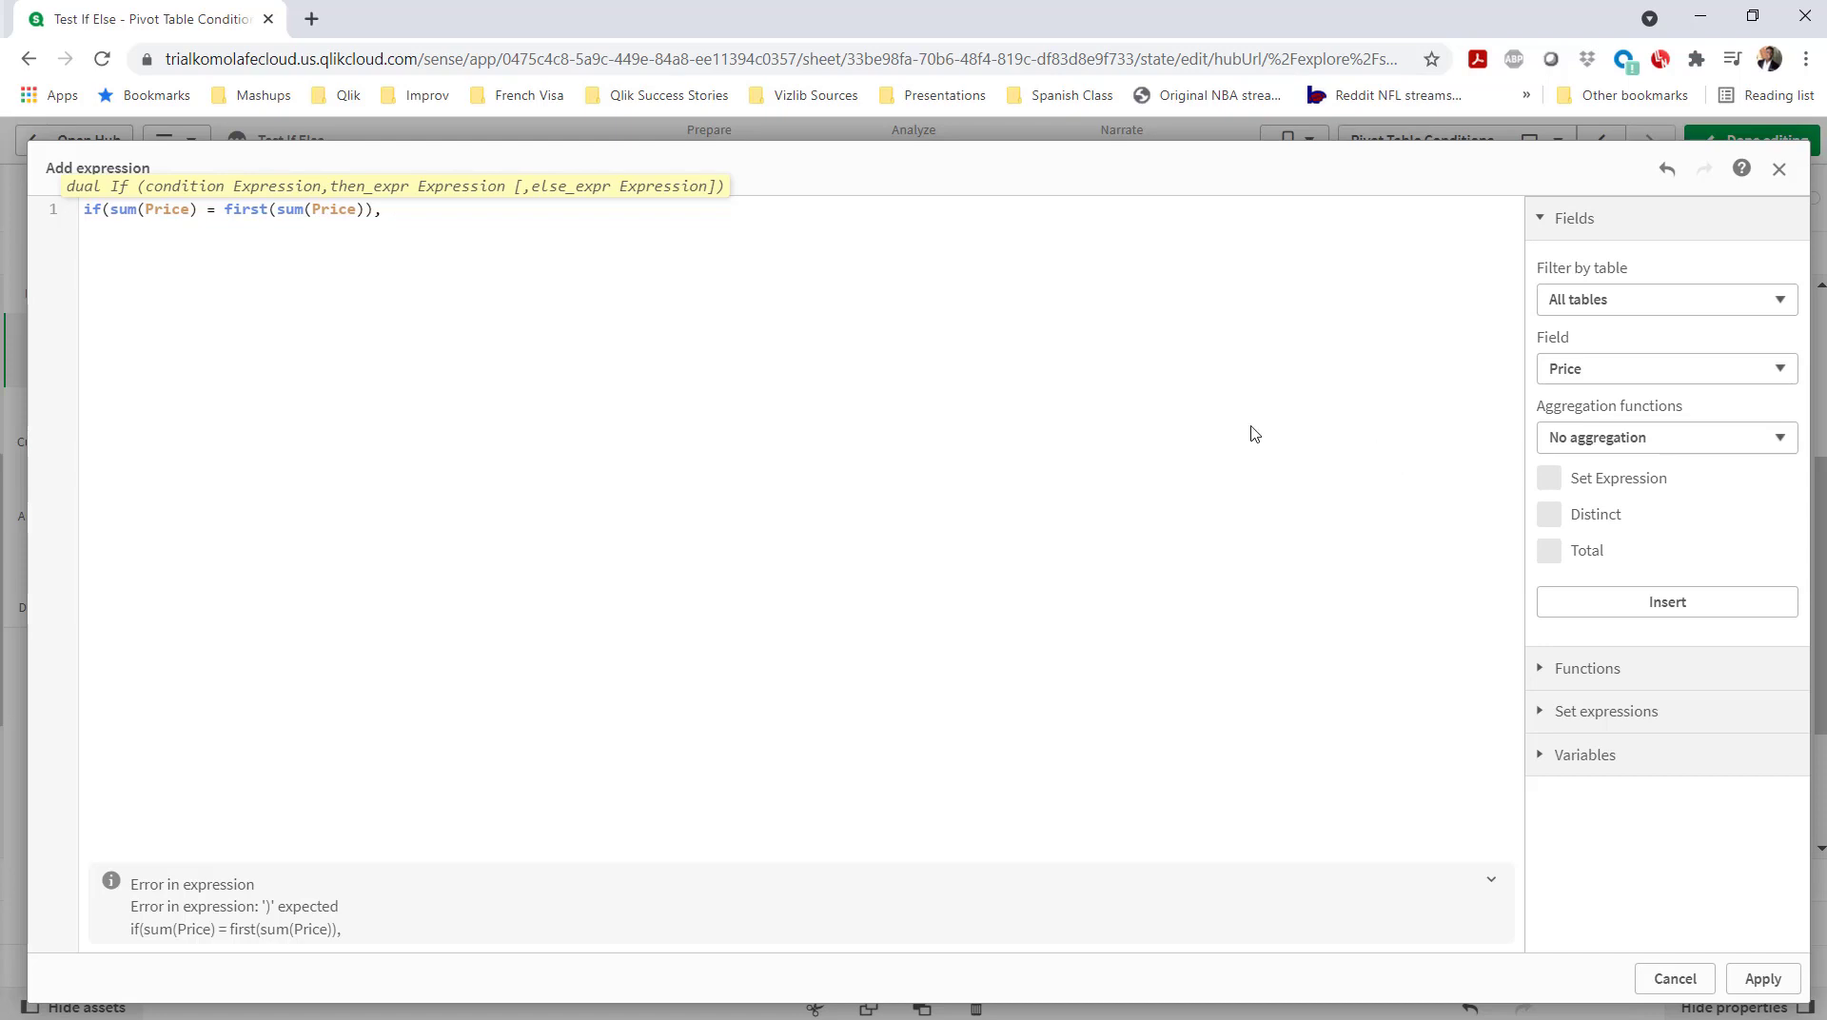
{"action": "left_click_drag", "start_coordinate": [112, 209], "coordinate": [377, 211]}
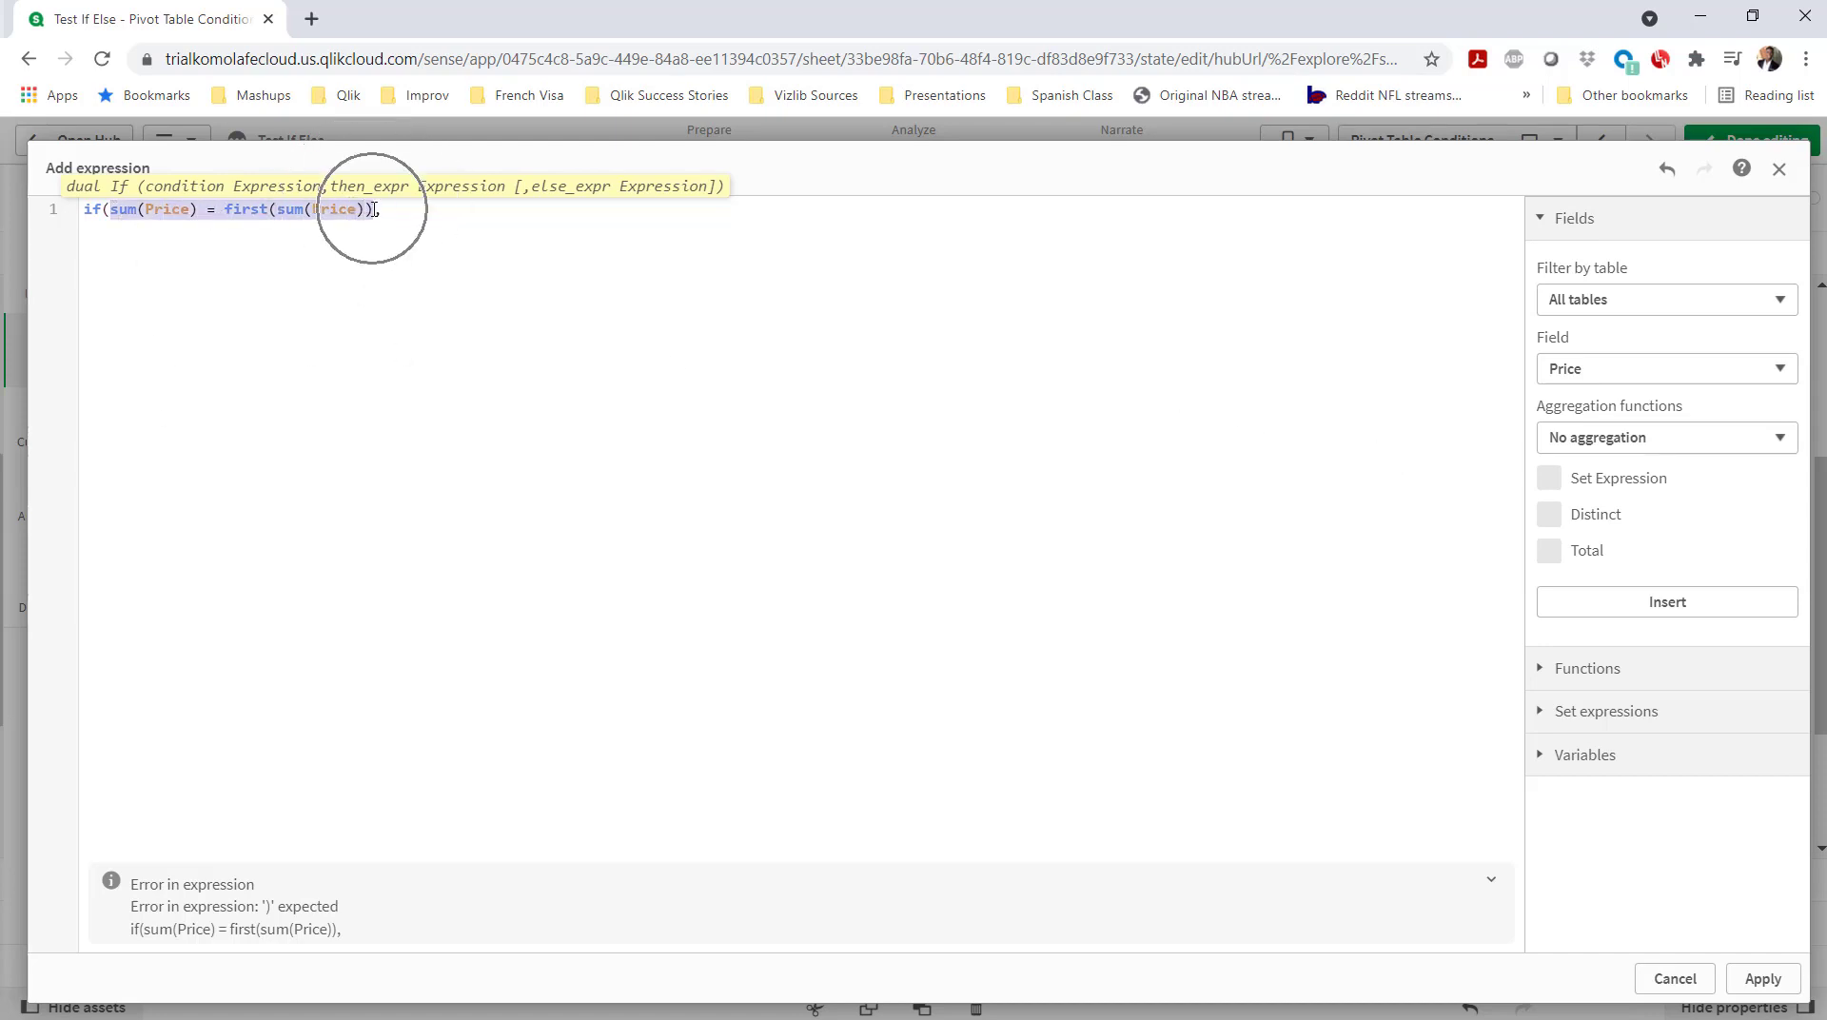
{"action": "left_click", "coordinate": [460, 221]}
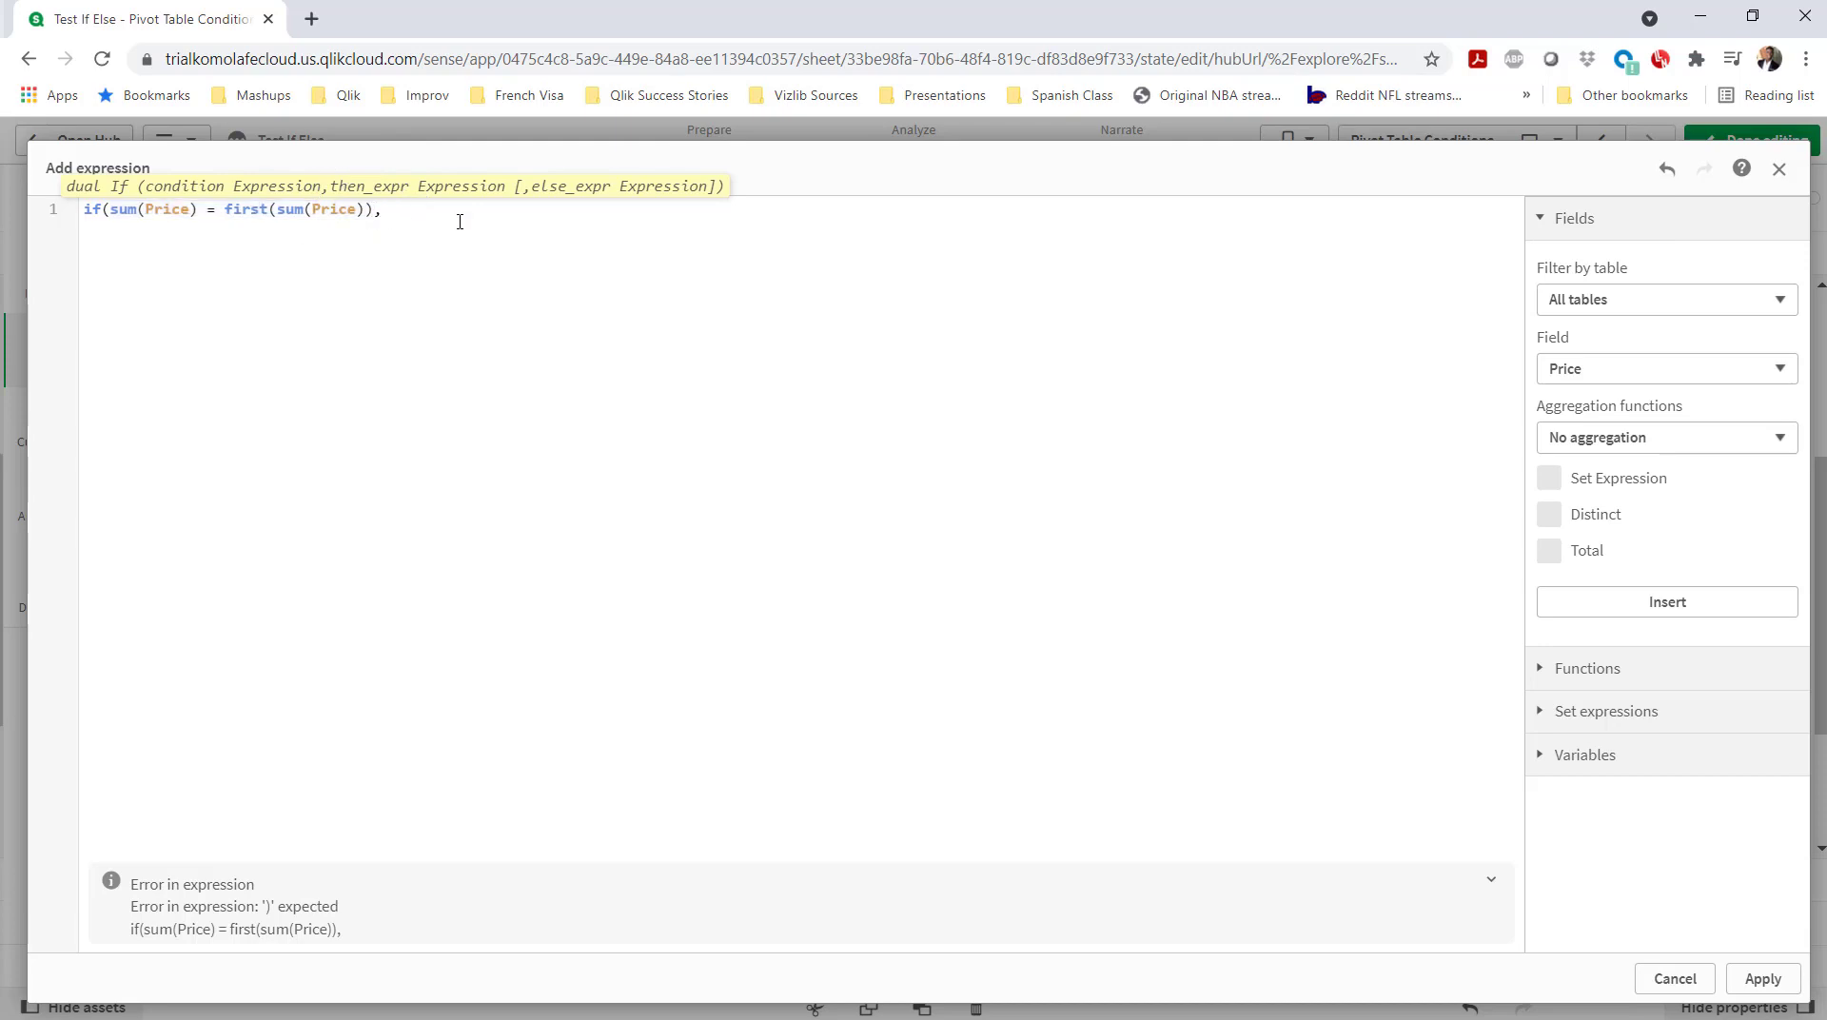
{"action": "type", "text": "green("}
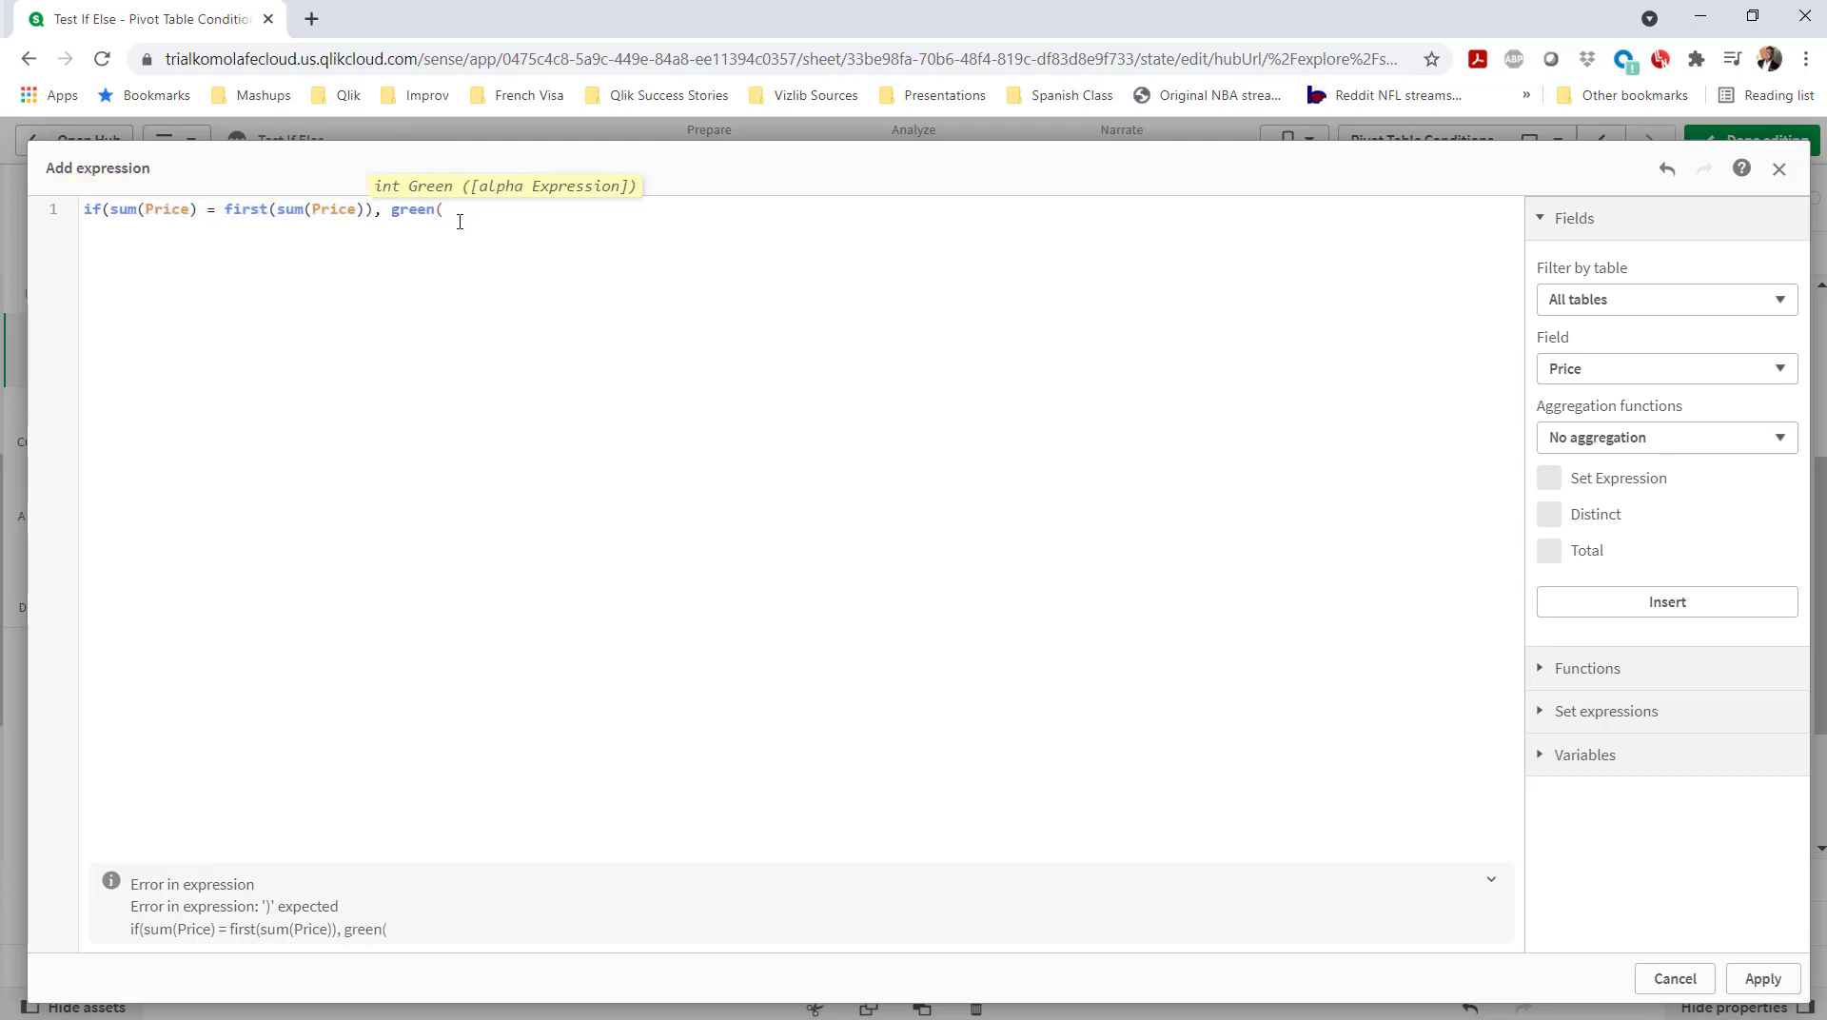
{"action": "type", "text": "100), re"}
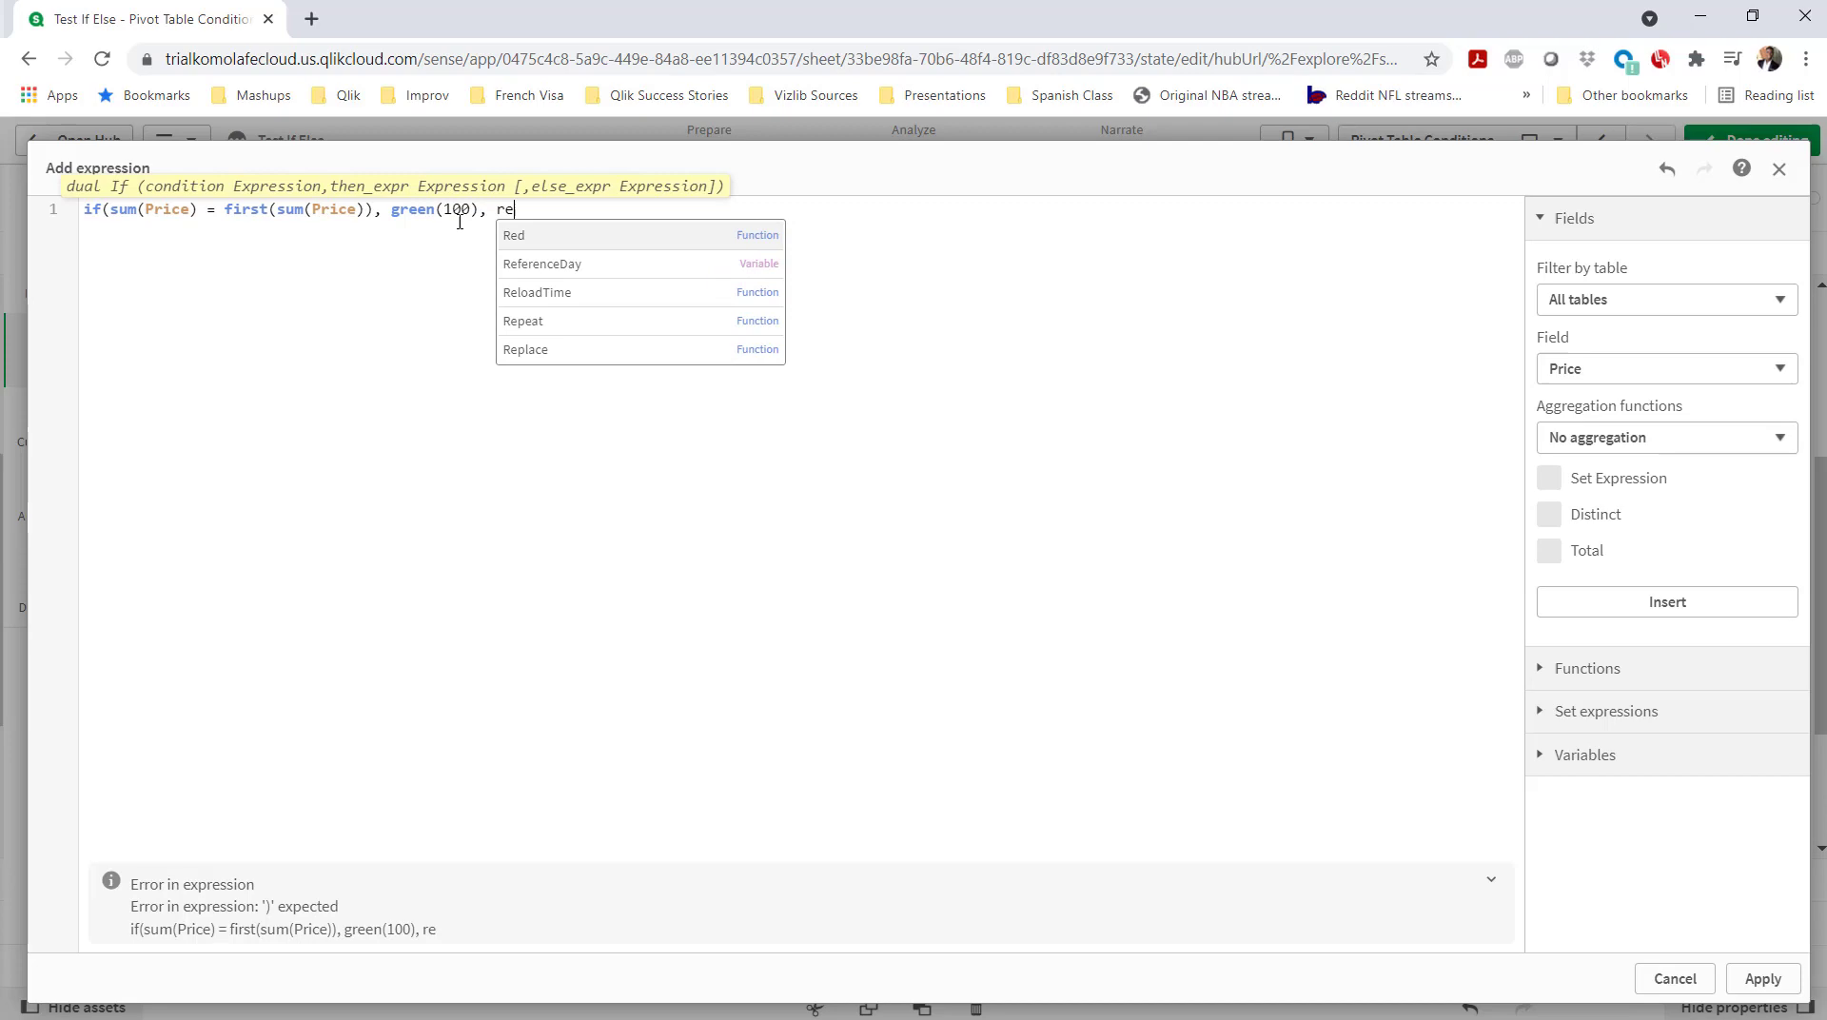
{"action": "type", "text": "d(100"}
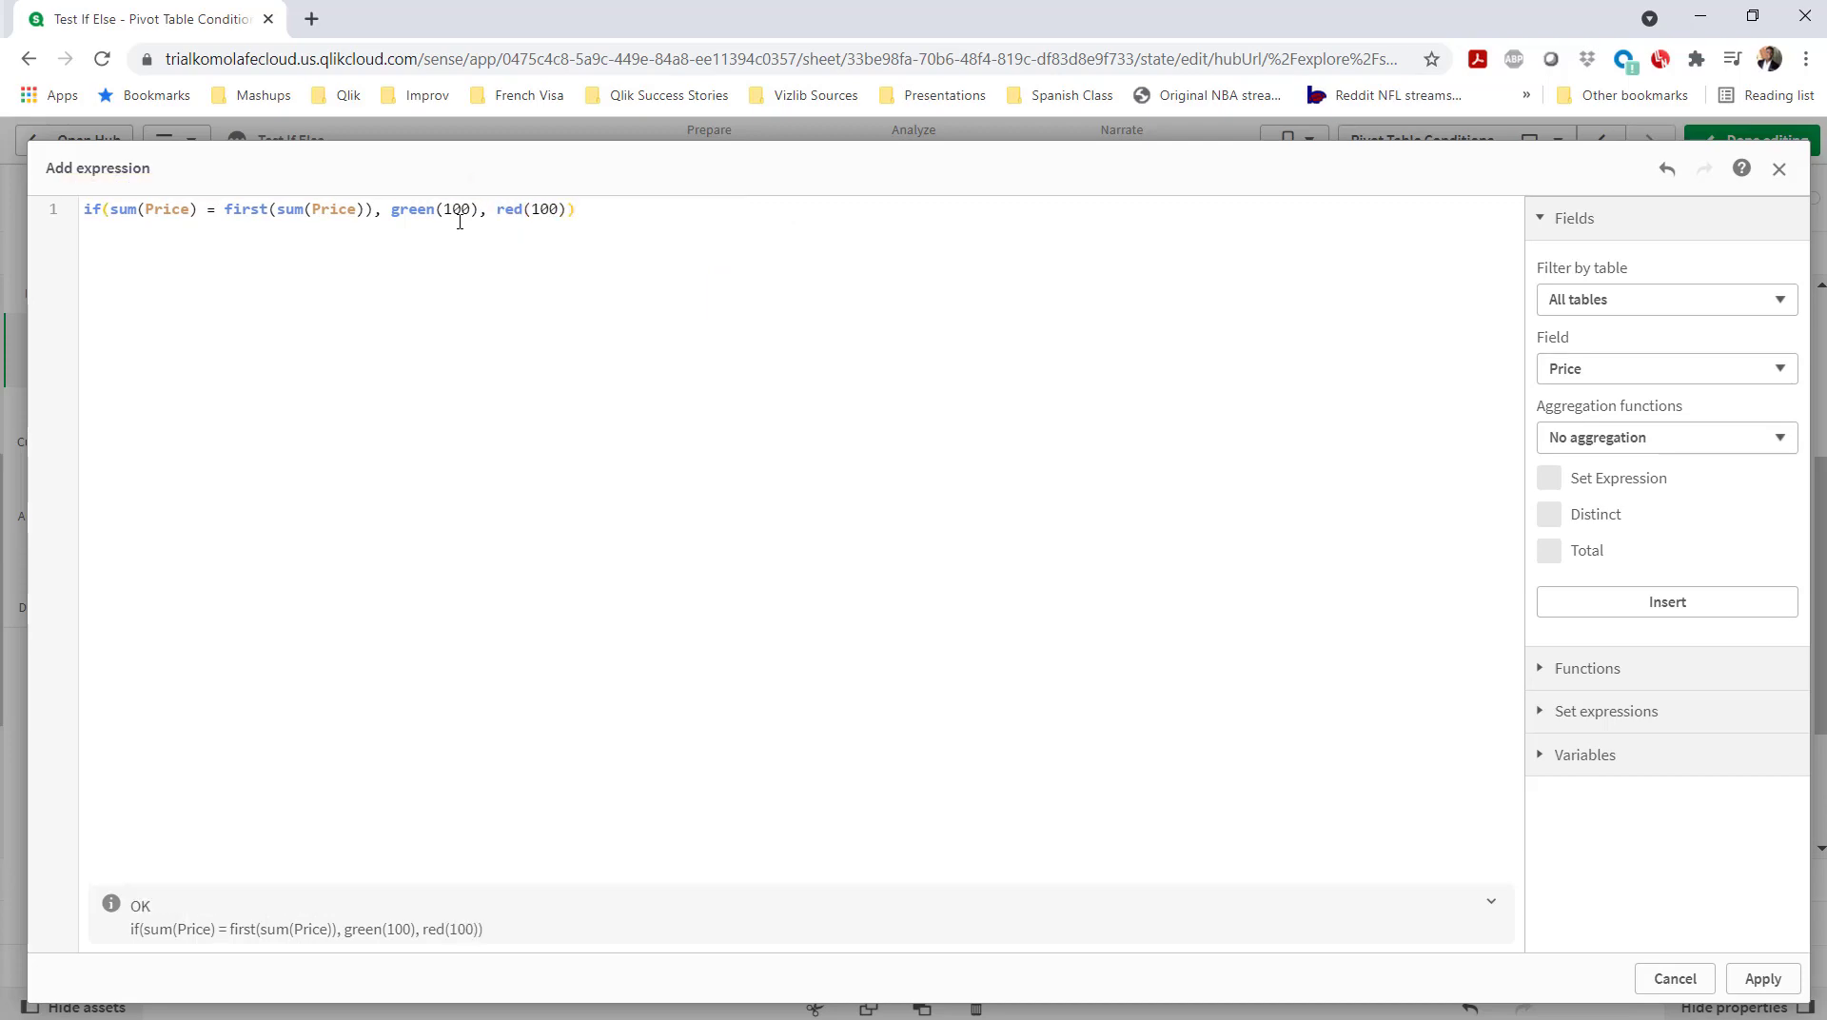
{"action": "left_click", "coordinate": [1762, 978]}
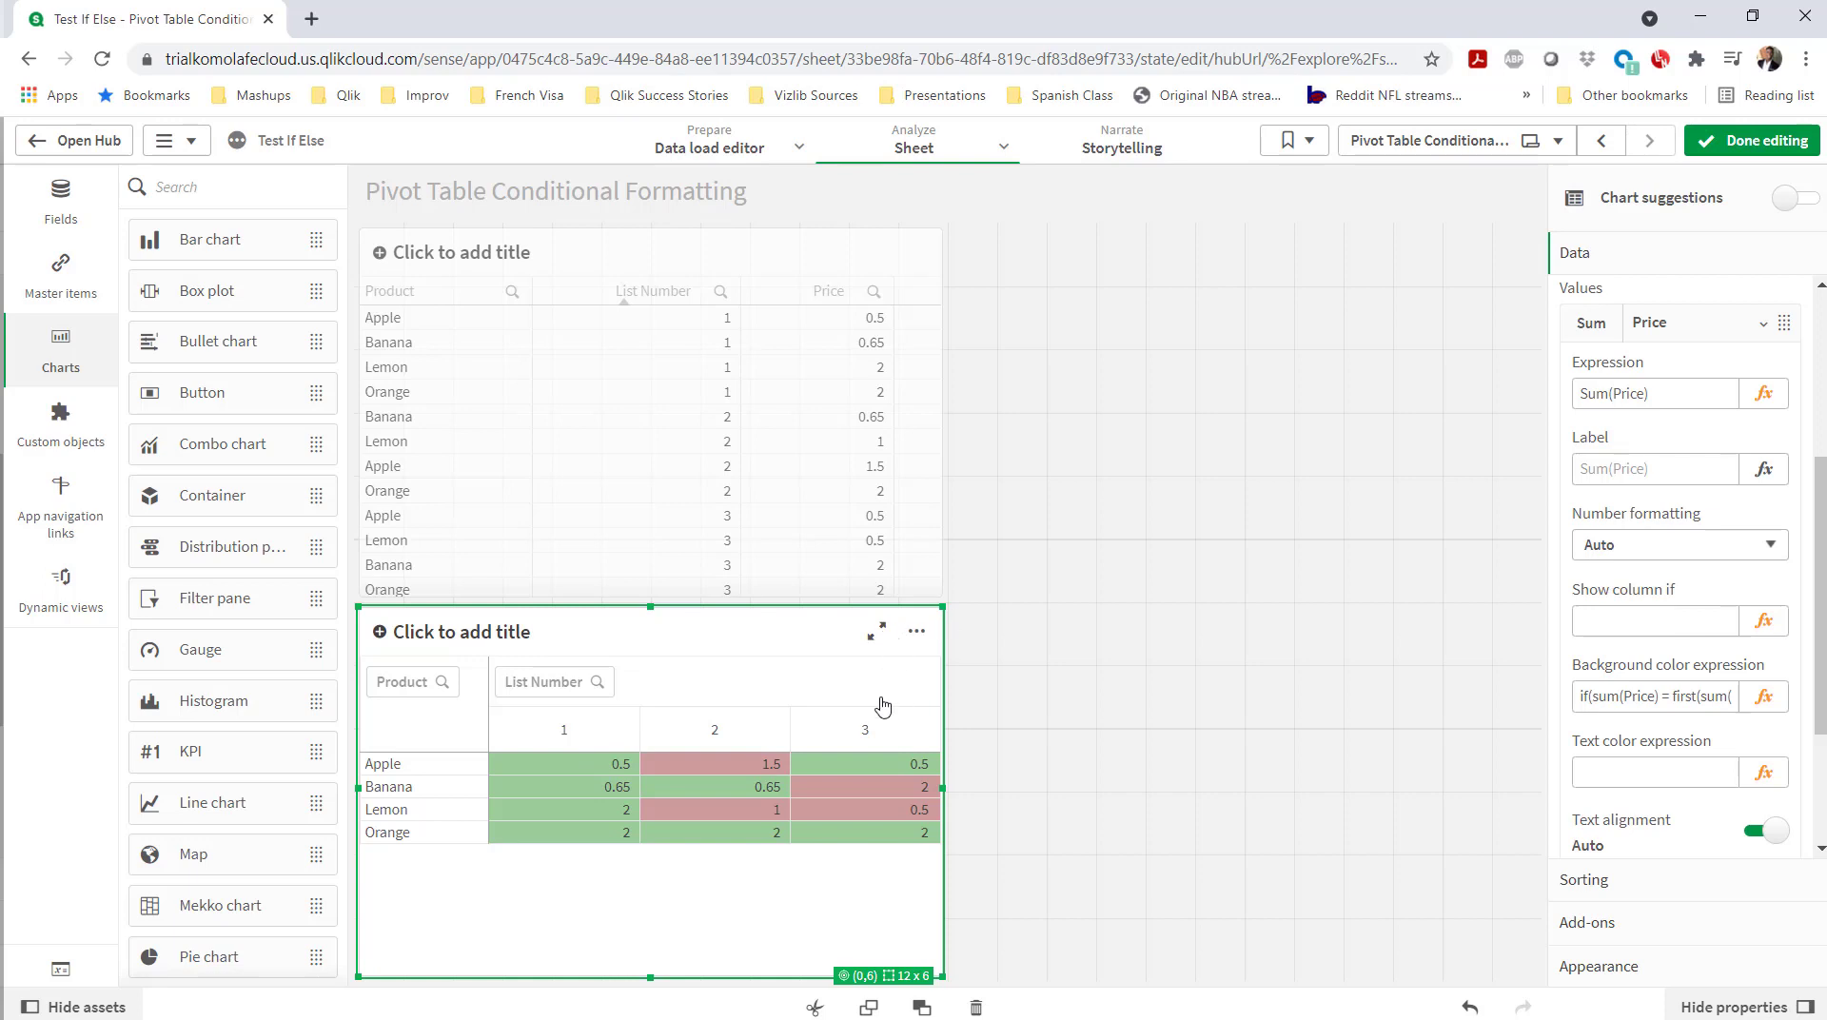
- Paste a copy of the coloured pivot table into the bottom-right area
{"action": "left_click", "coordinate": [1177, 725]}
{"action": "key", "text": "ctrl+v"}
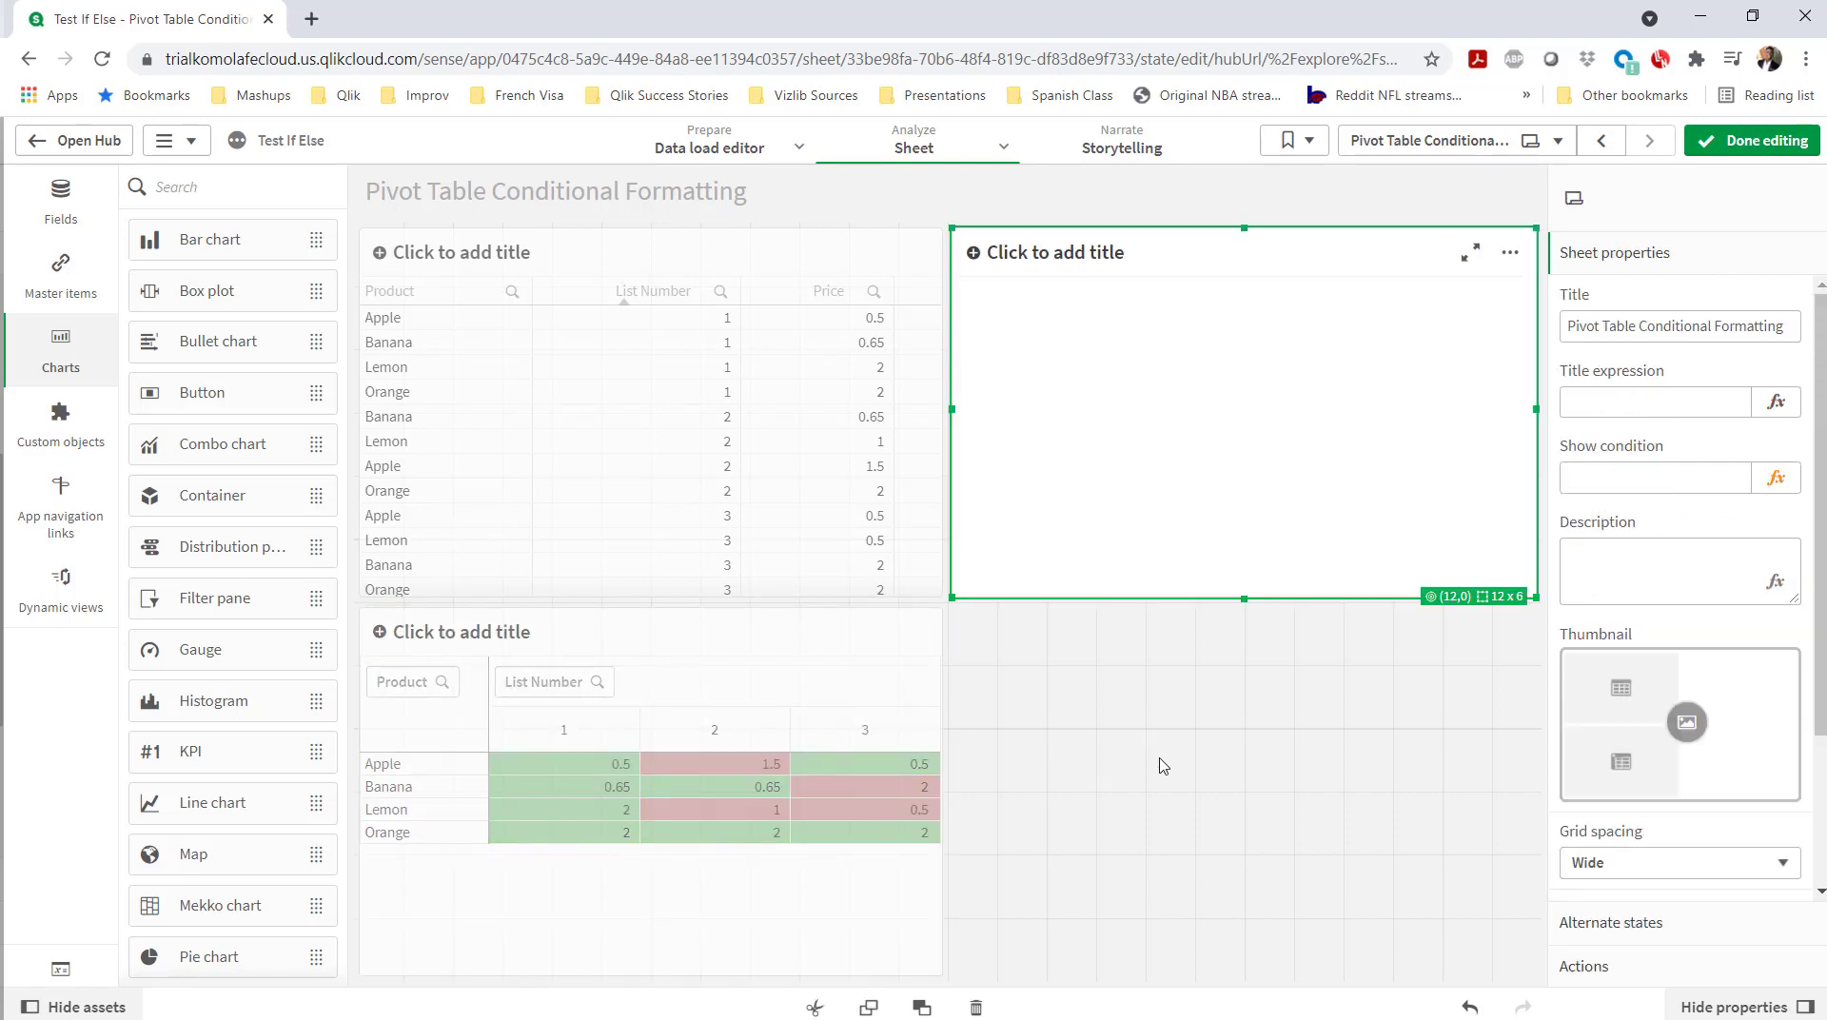
{"action": "left_click_drag", "start_coordinate": [1199, 550], "coordinate": [1184, 795]}
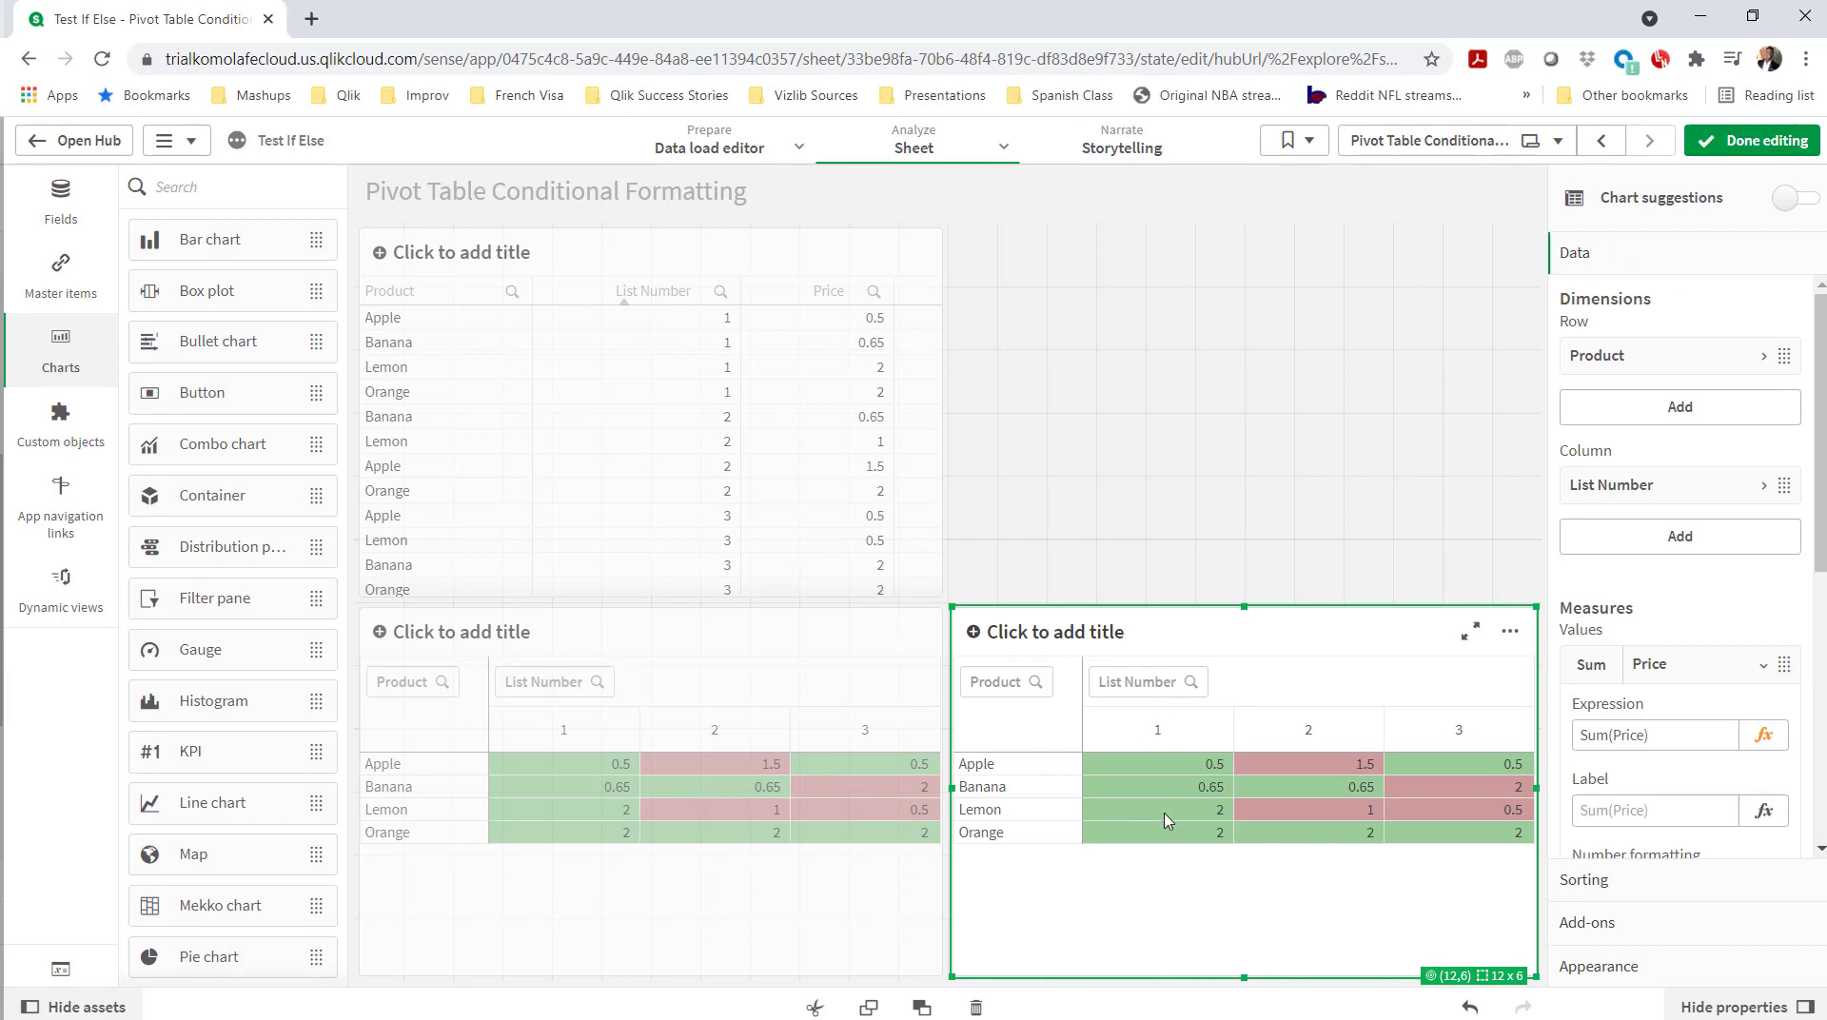
{"action": "left_click", "coordinate": [1149, 772]}
- Change the copy's background color expression to use first(sum(Price),2) and apply it
{"action": "scroll", "coordinate": [1749, 799], "scroll_direction": "down", "scroll_amount": 4}
{"action": "left_click", "coordinate": [1772, 694]}
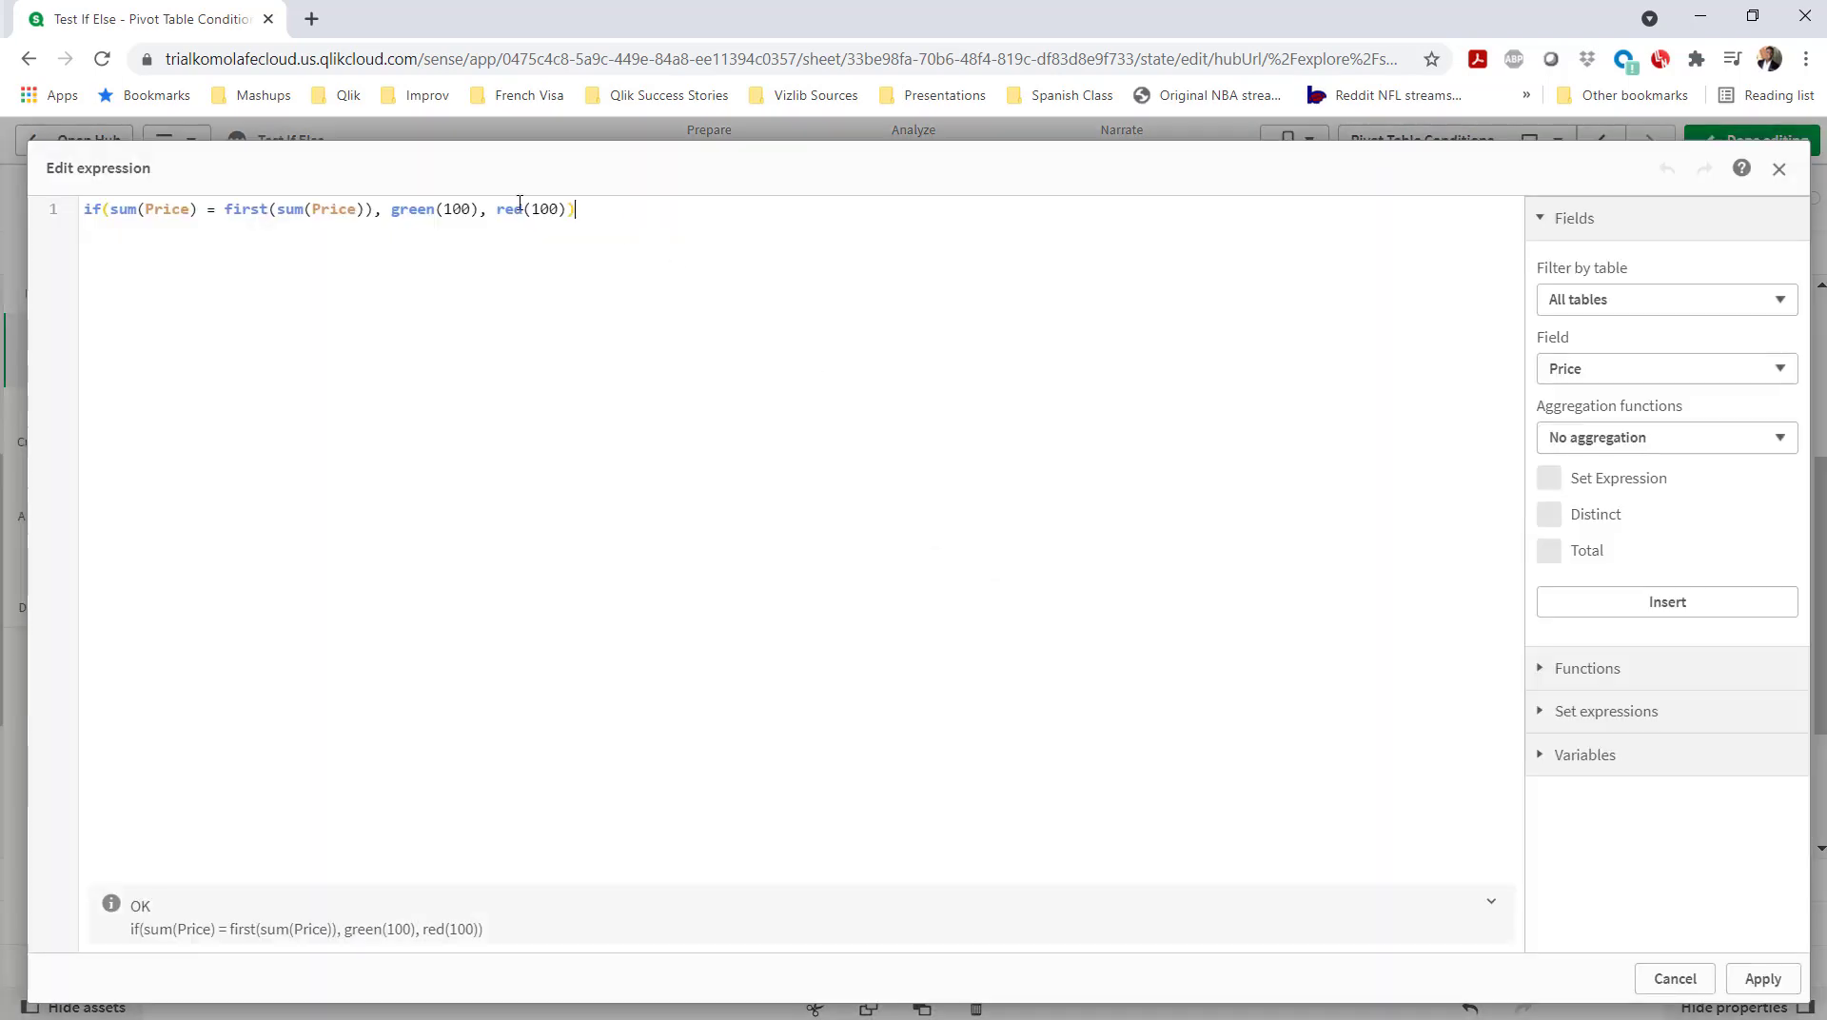
{"action": "left_click", "coordinate": [362, 208]}
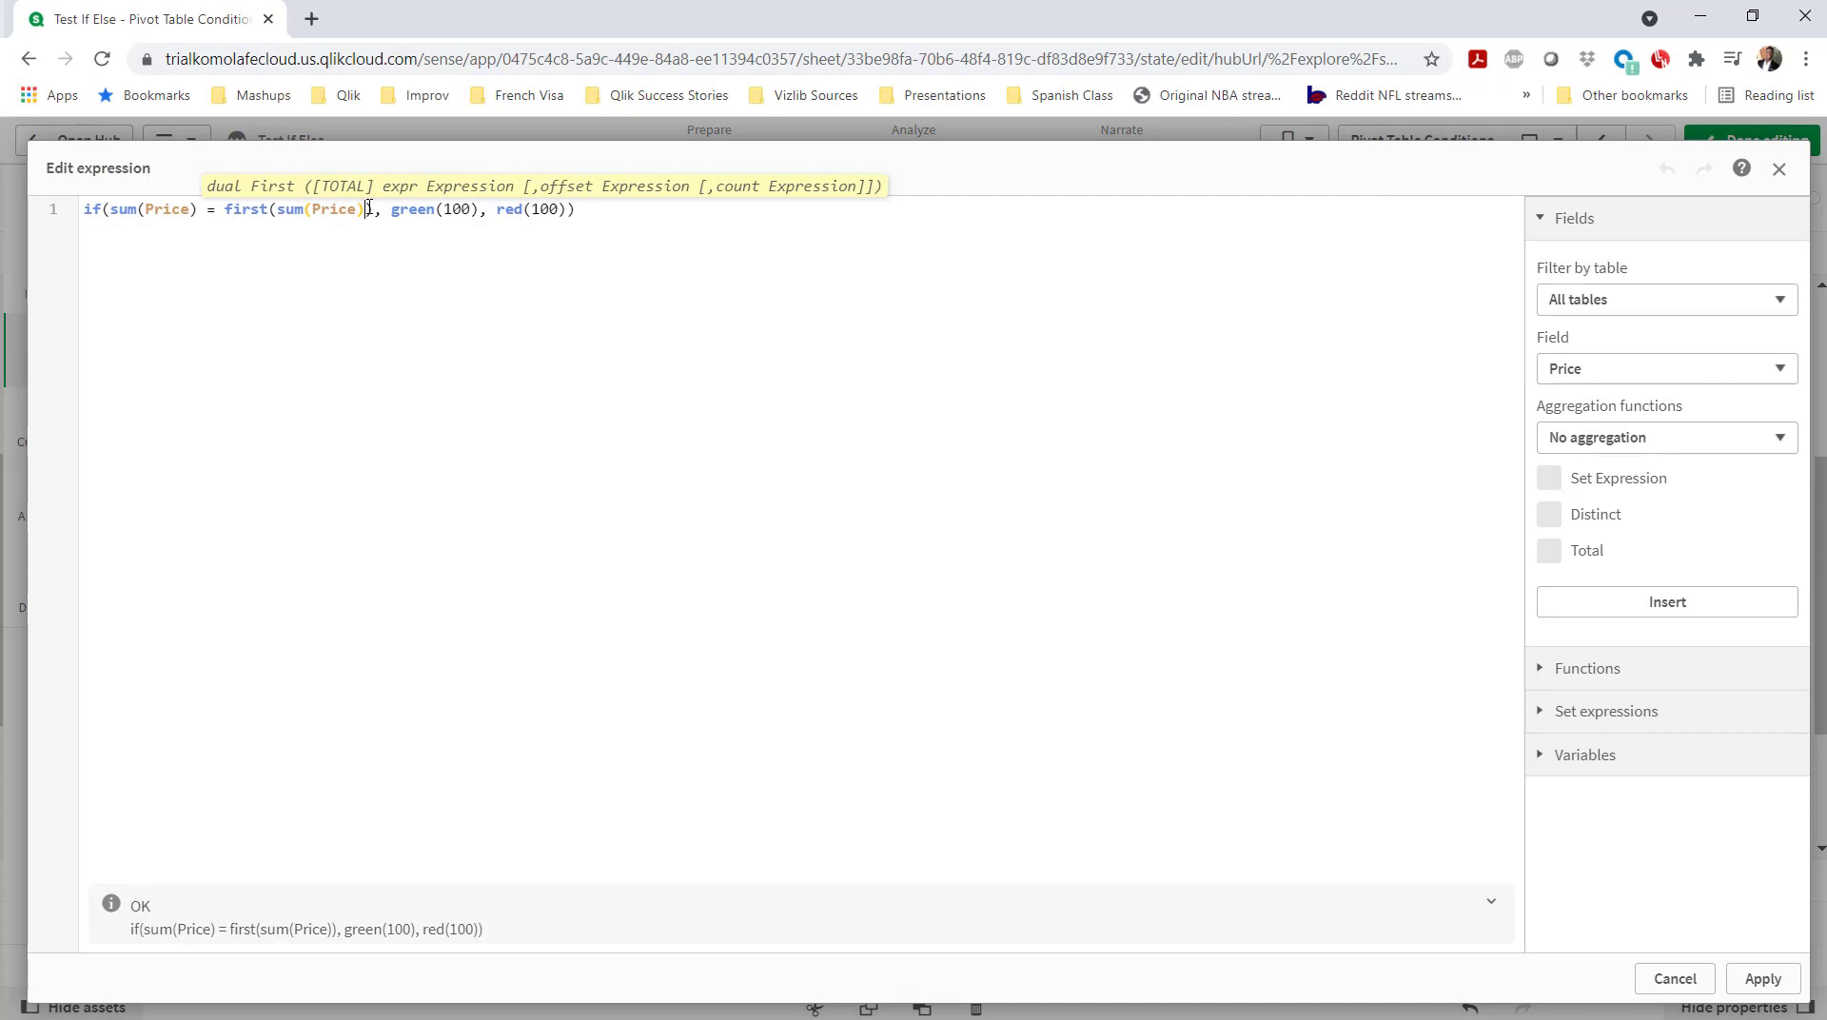
{"action": "type", "text": ",2"}
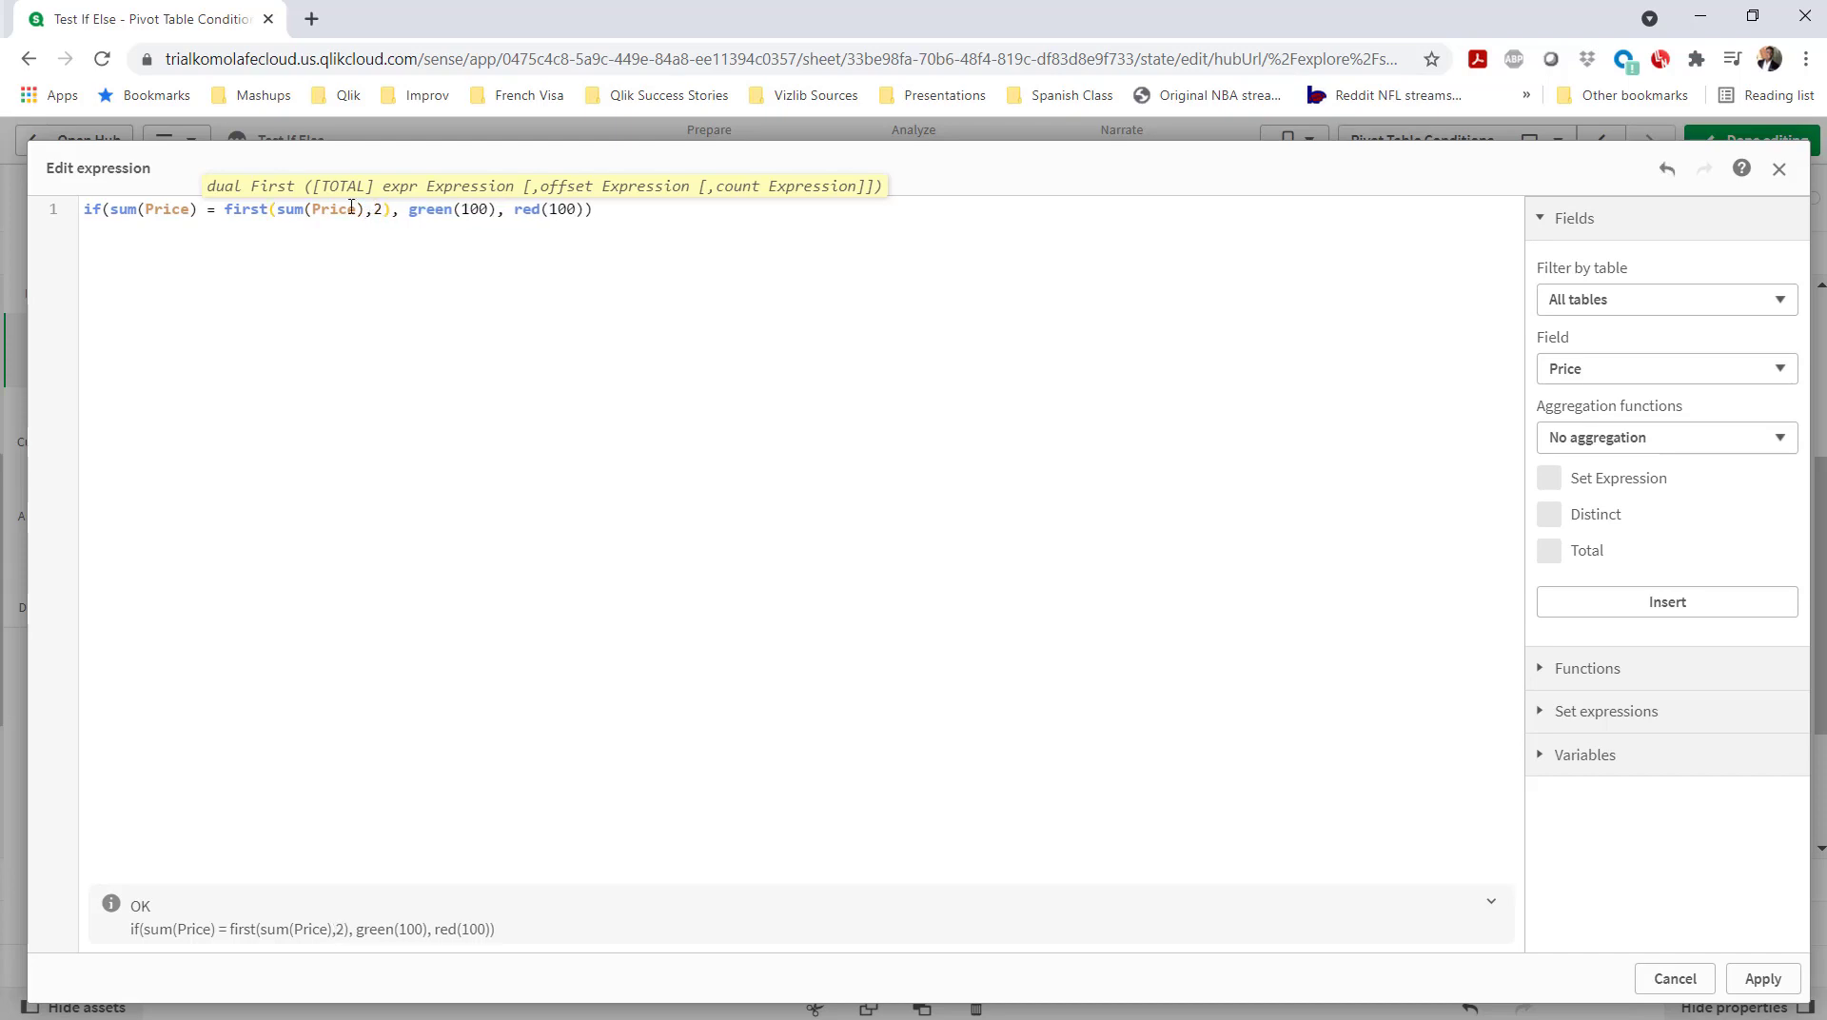
{"action": "key", "text": "ctrl"}
{"action": "key", "text": "ctrl"}
{"action": "key", "text": "ctrl"}
{"action": "left_click", "coordinate": [1762, 979]}
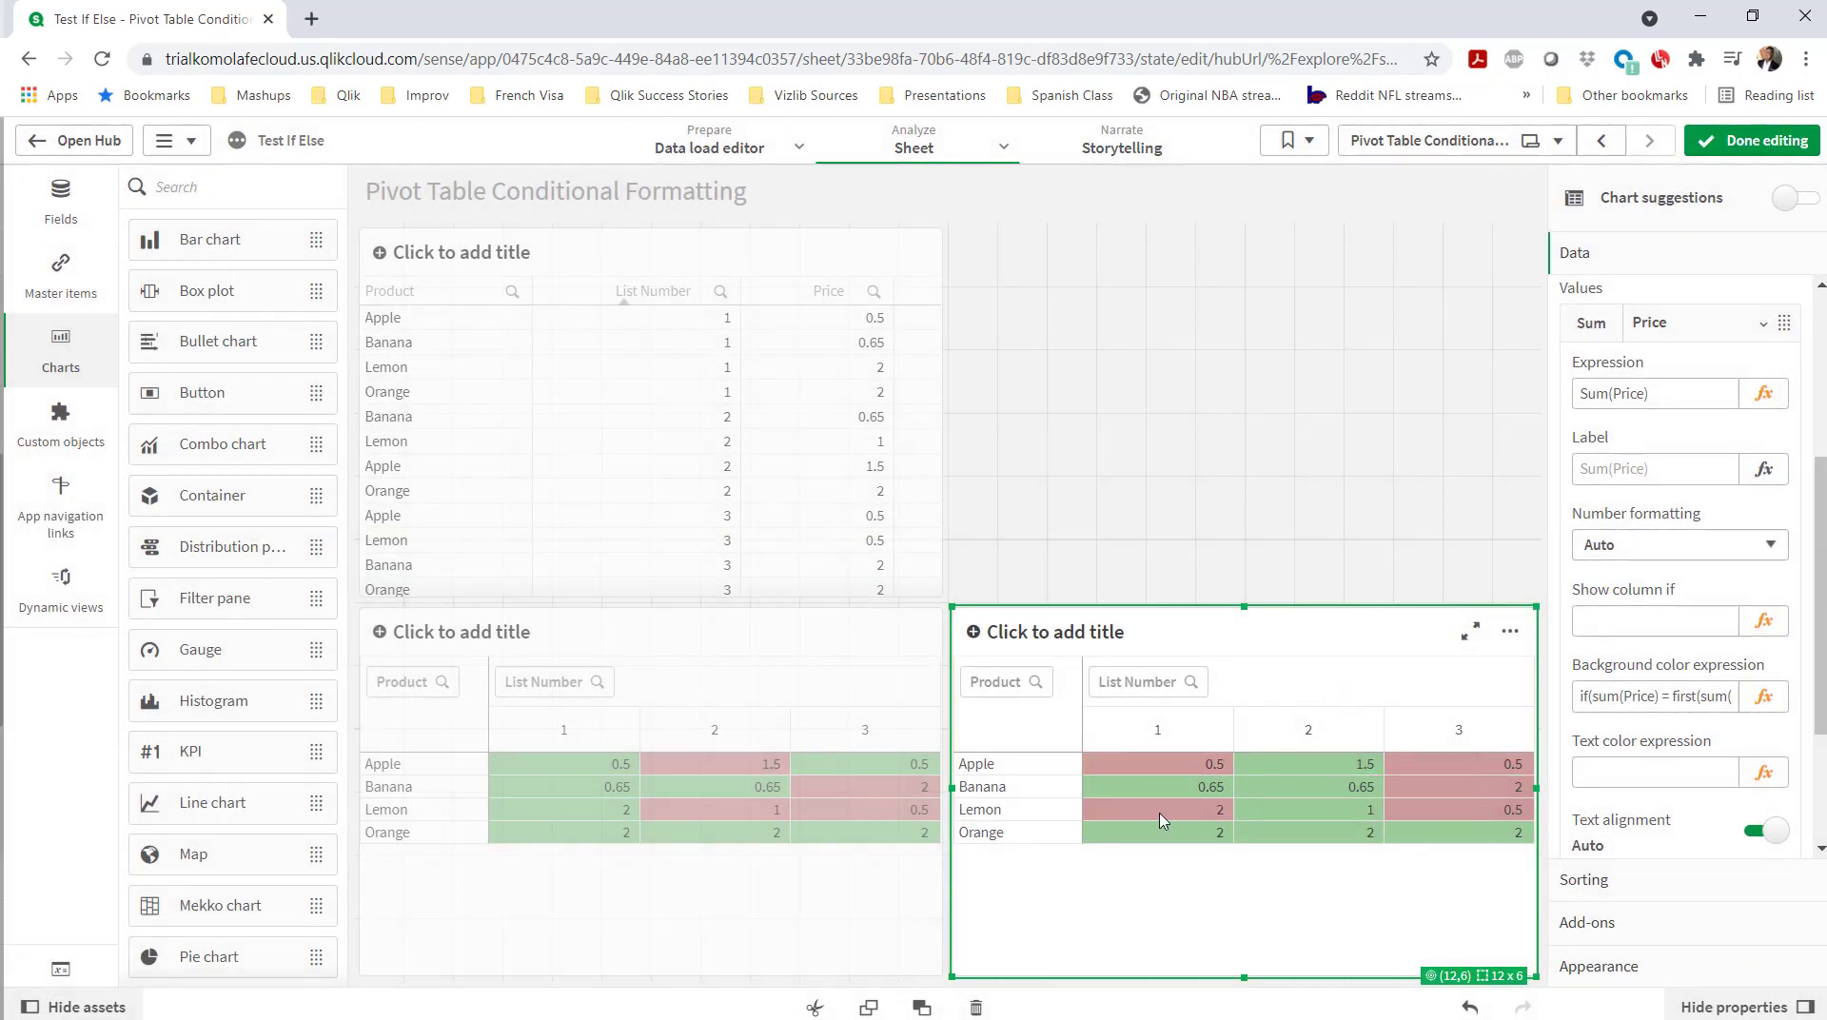
- Paste a third pivot table copy top-right and shorten it from its top edge
{"action": "left_click", "coordinate": [1162, 634]}
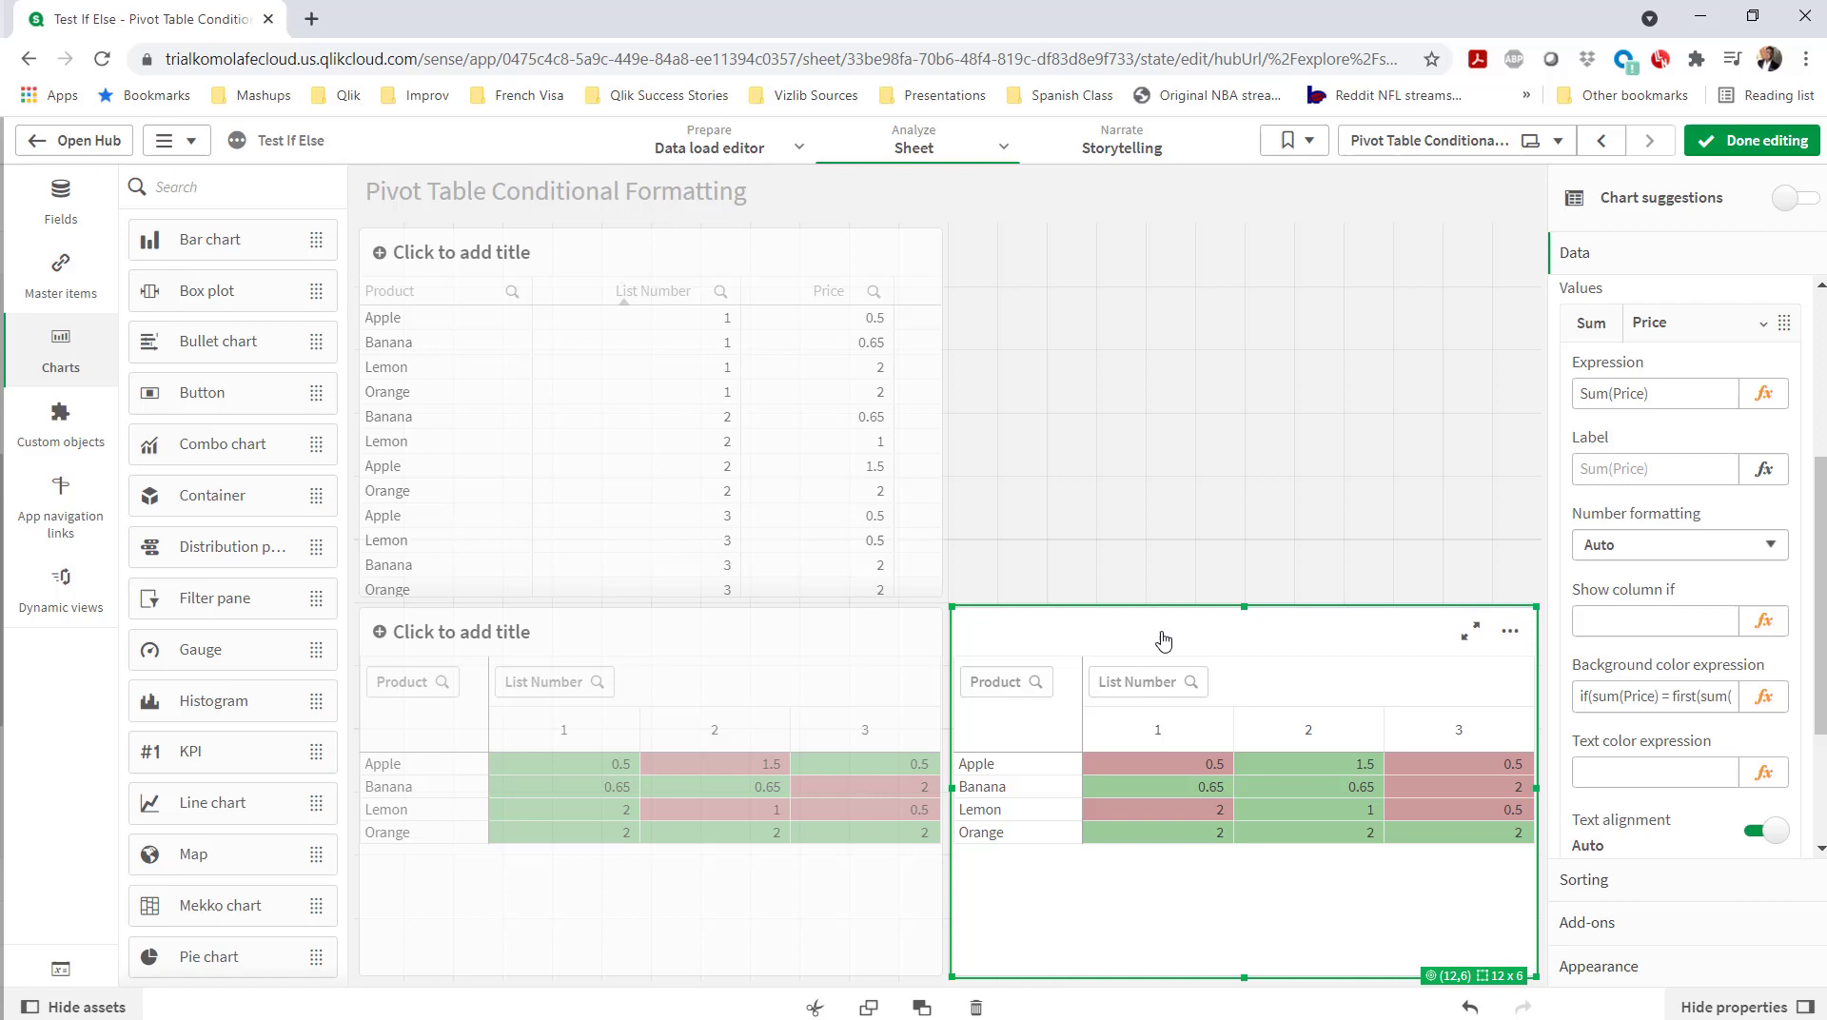
{"action": "left_click", "coordinate": [1034, 919]}
{"action": "left_click", "coordinate": [1104, 360]}
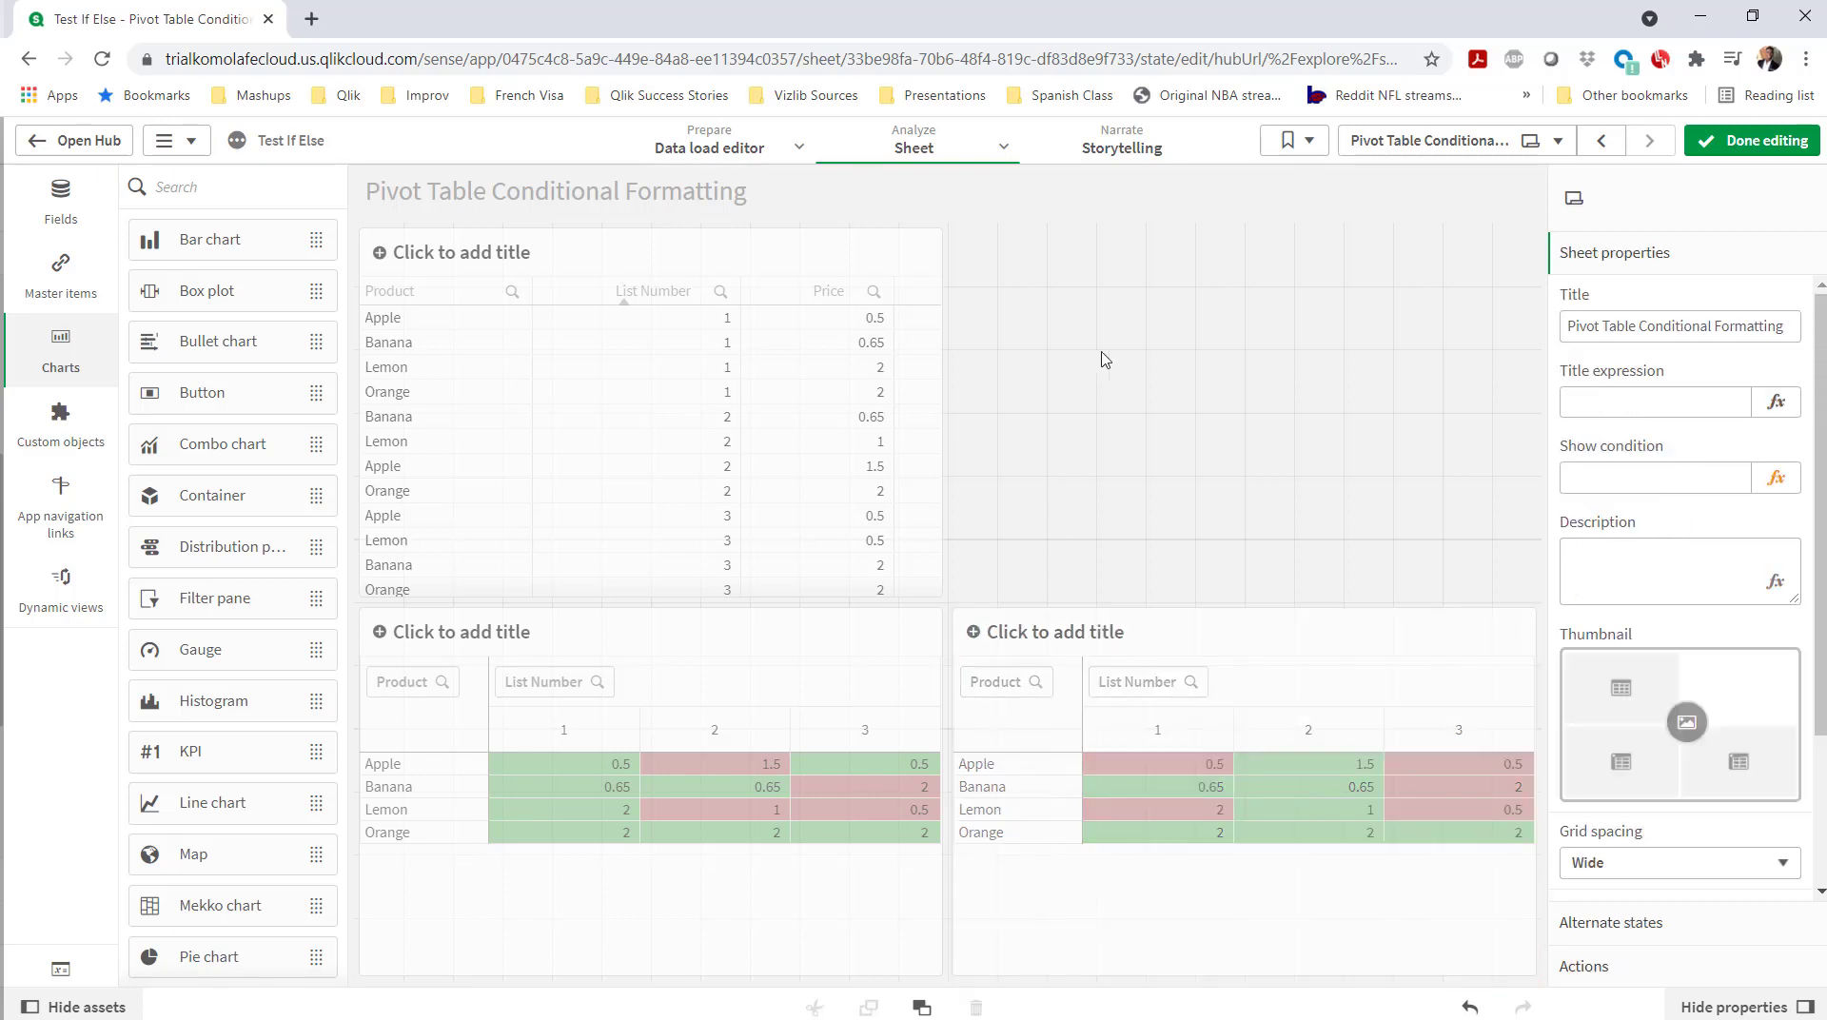
{"action": "key", "text": "ctrl+v"}
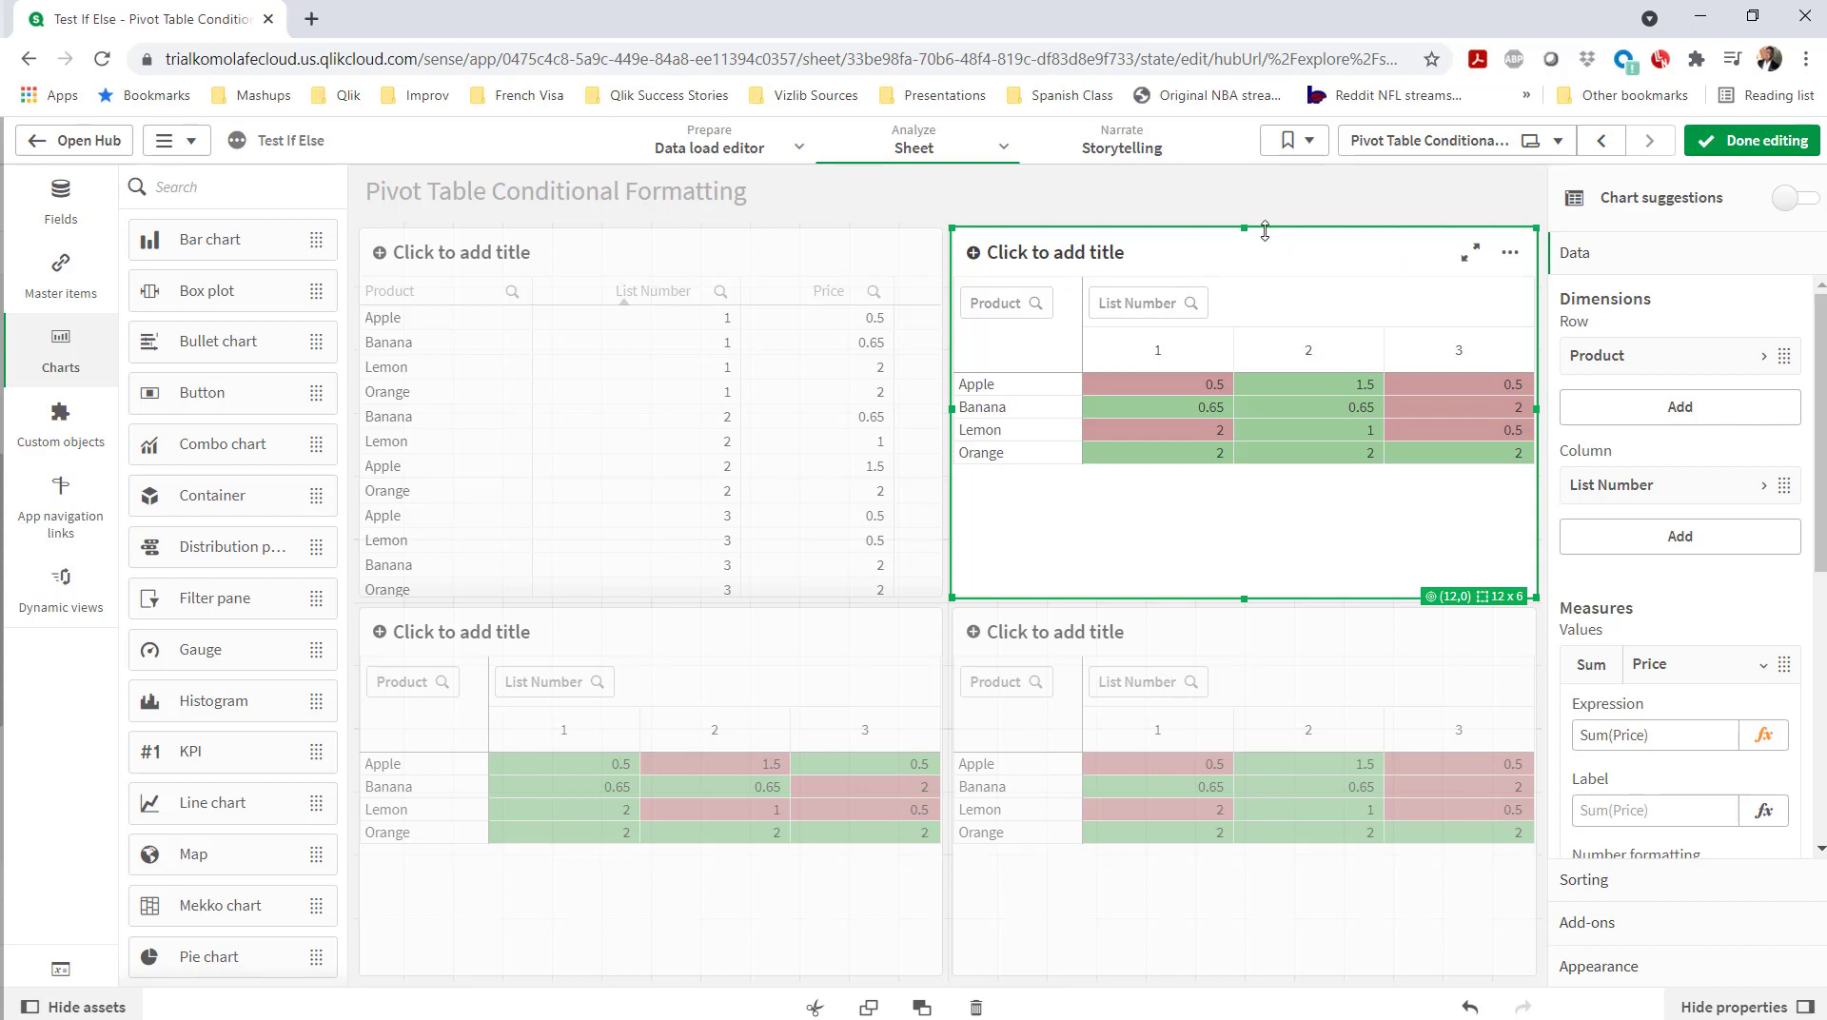
{"action": "left_click_drag", "start_coordinate": [1265, 230], "coordinate": [1259, 324]}
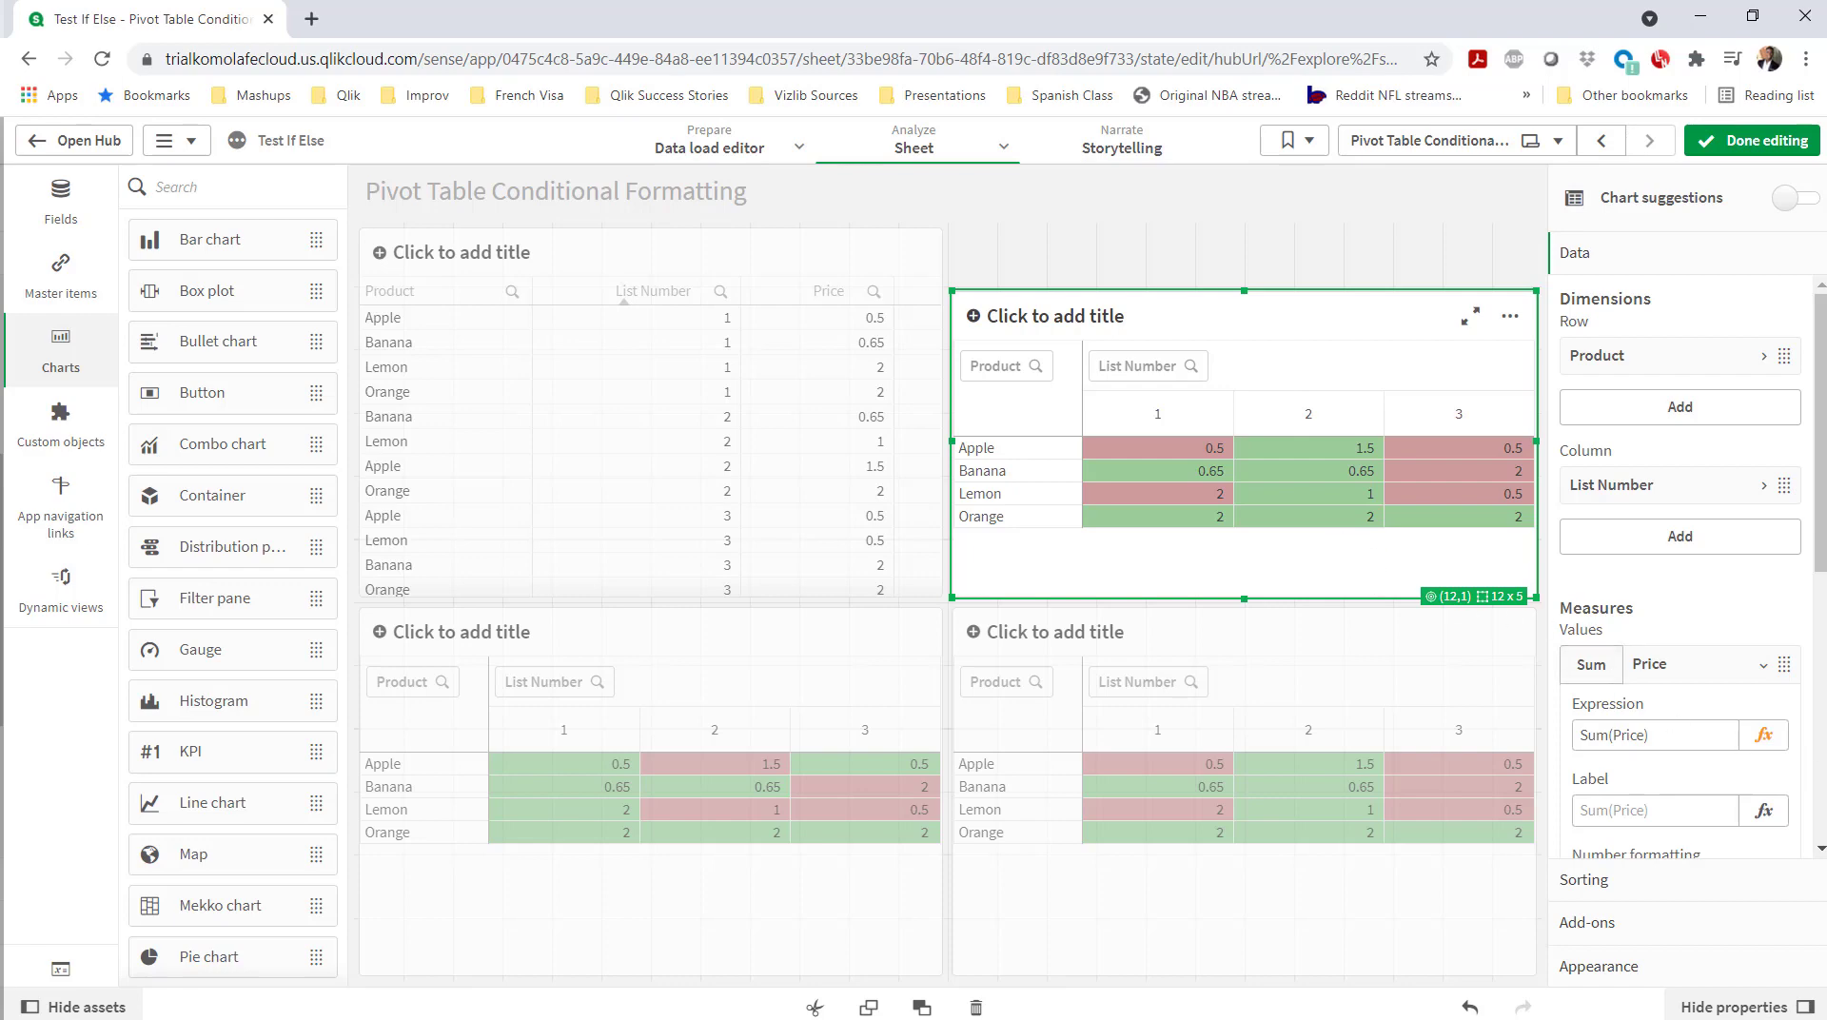
{"action": "scroll", "coordinate": [1796, 821], "scroll_direction": "down", "scroll_amount": 3}
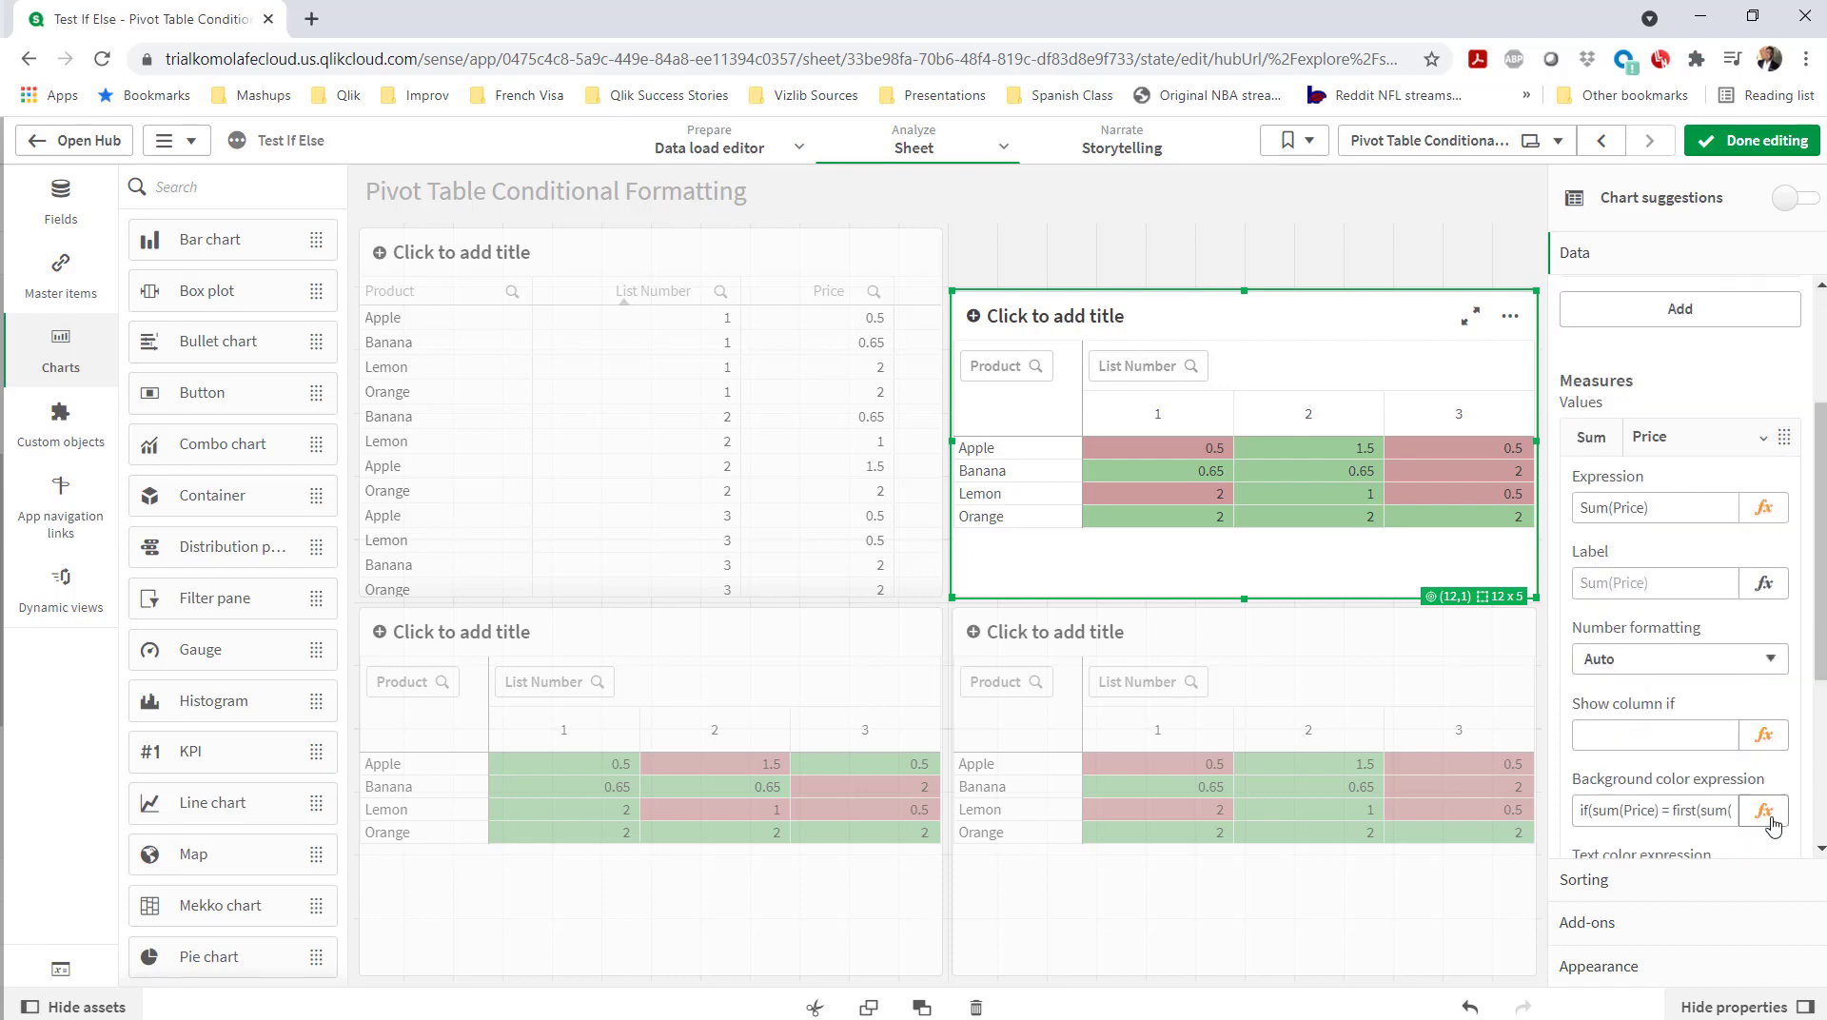
- Rewrite the top-right table's color expression as if(sum(Price) = before(sum(Price)), green(100), red(100))
{"action": "left_click", "coordinate": [1765, 812]}
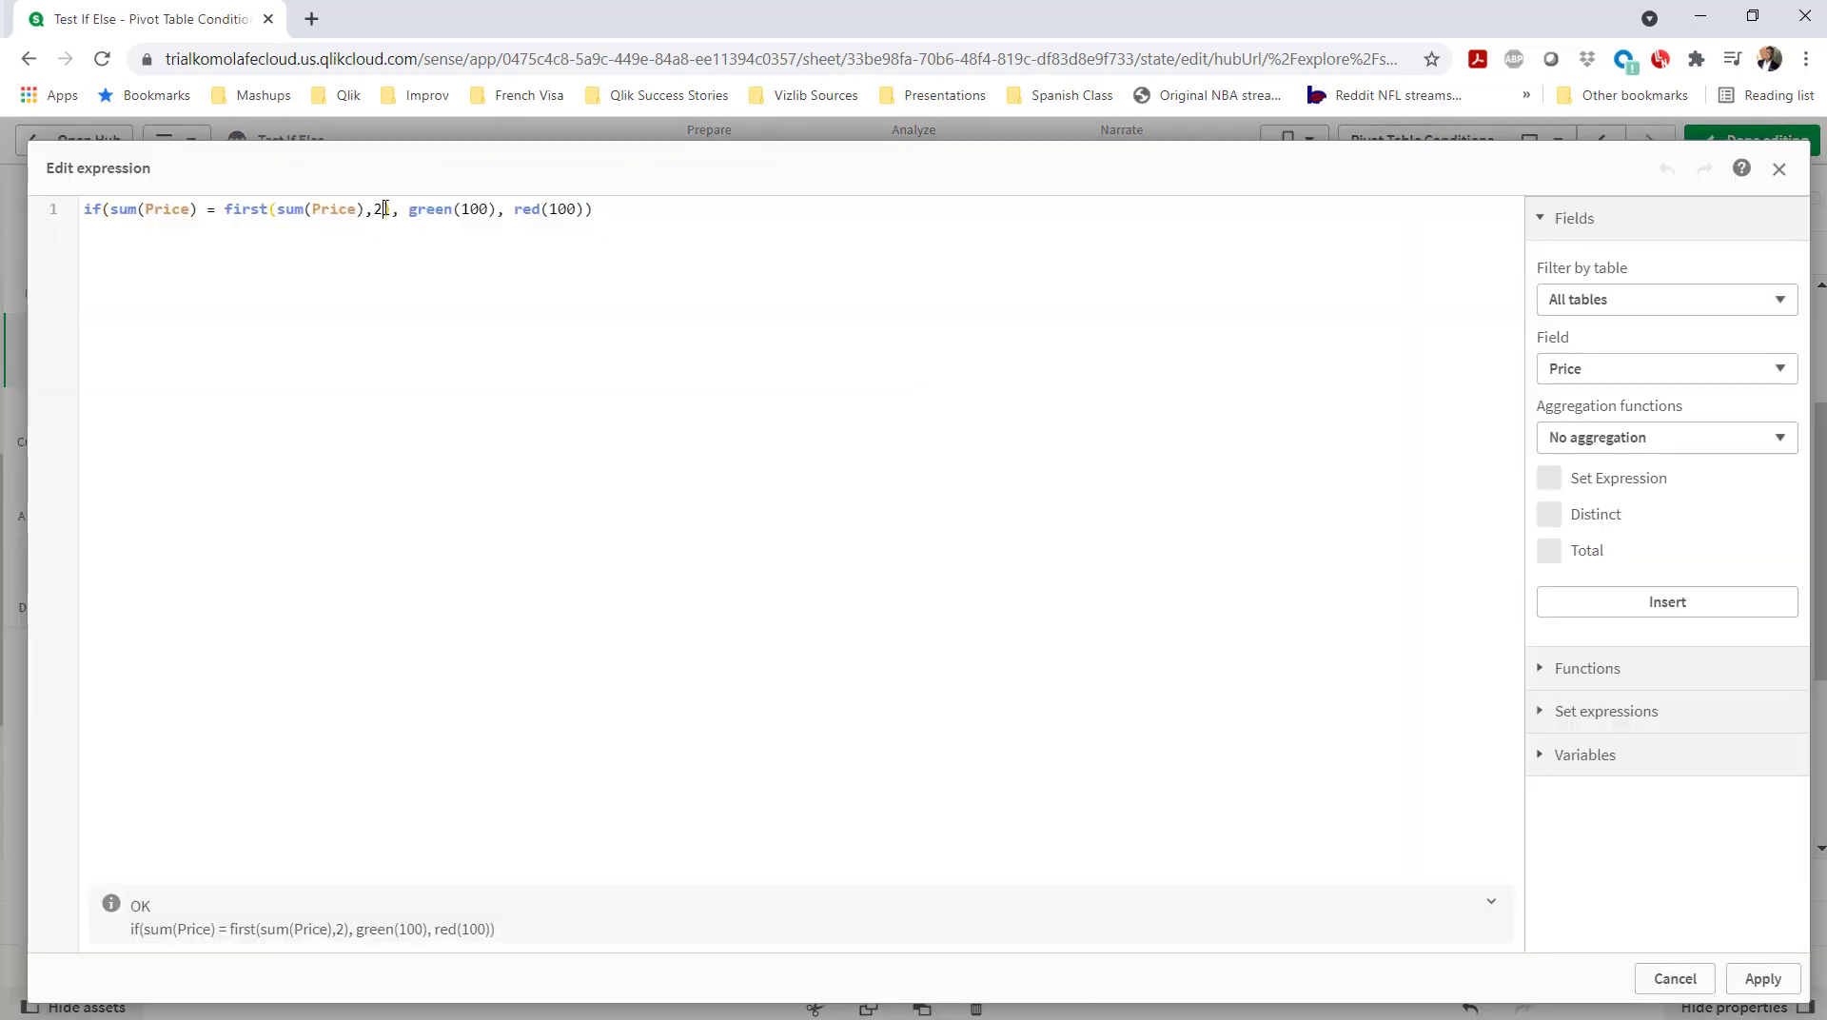
{"action": "left_click", "coordinate": [385, 209]}
{"action": "key", "text": "BackSpace"}
{"action": "key", "text": "BackSpace"}
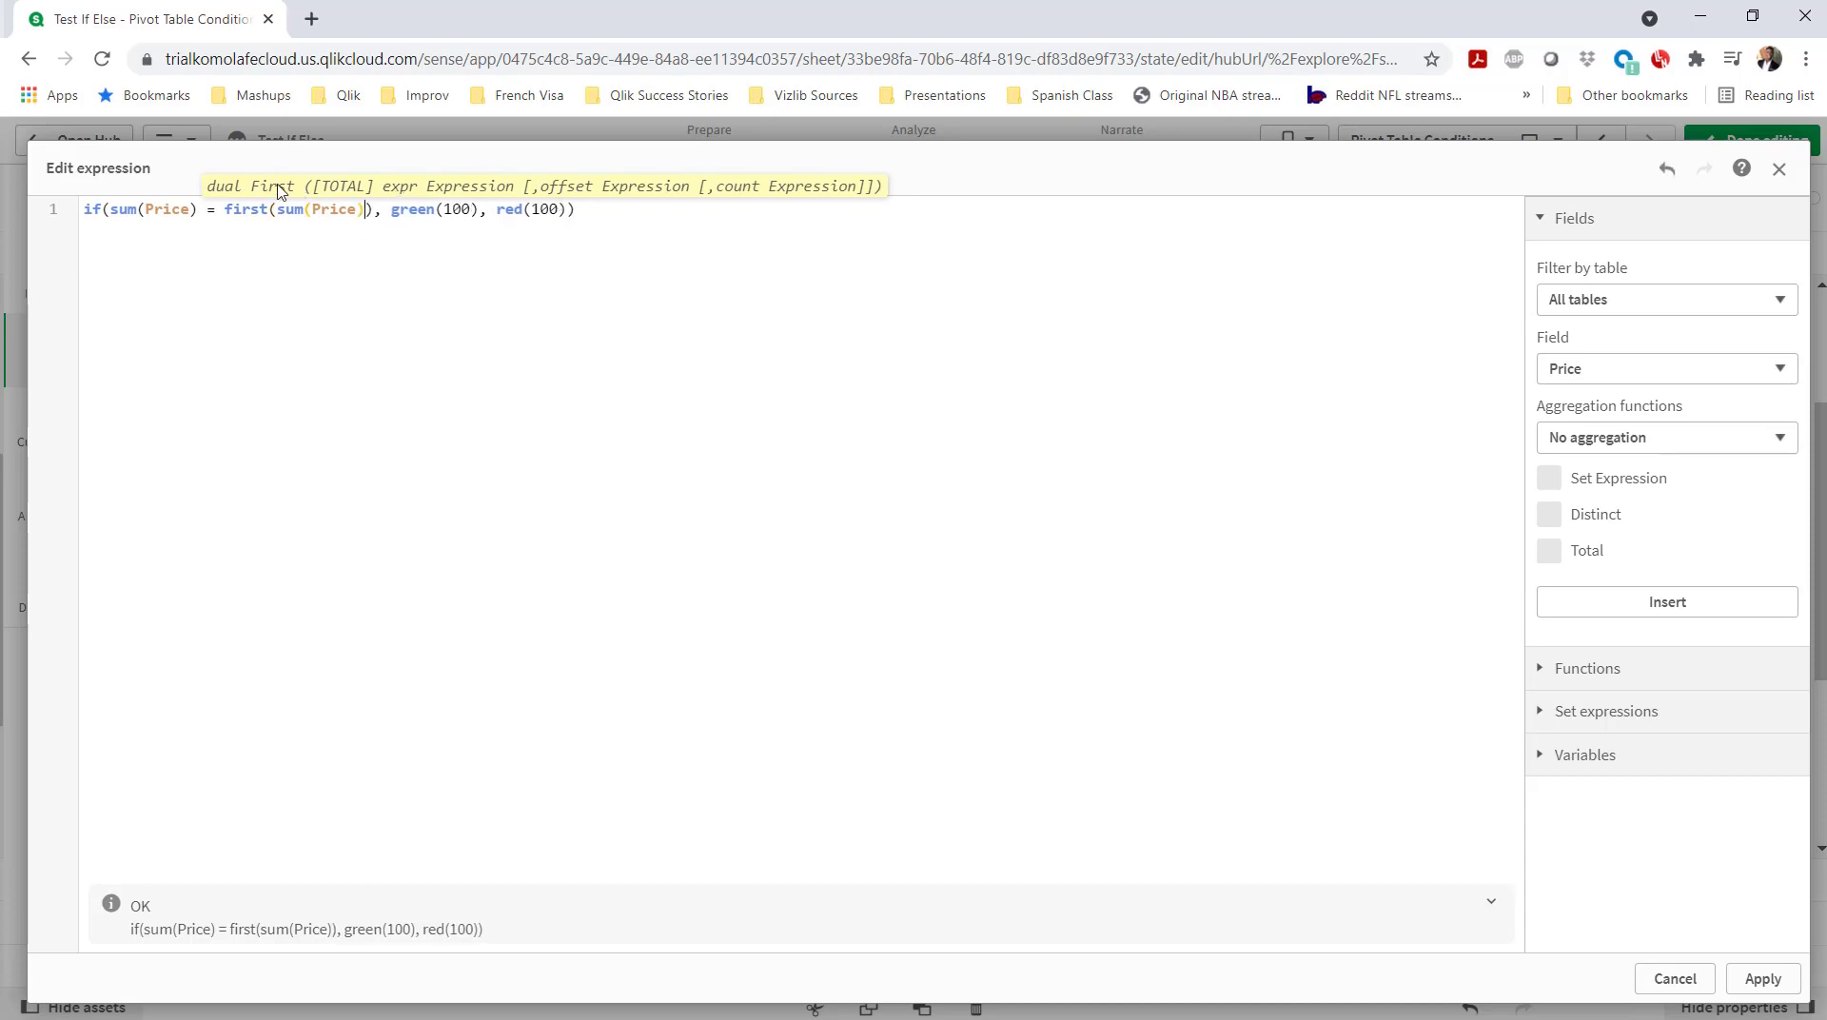
{"action": "double_click", "coordinate": [242, 209]}
{"action": "type", "text": "be"}
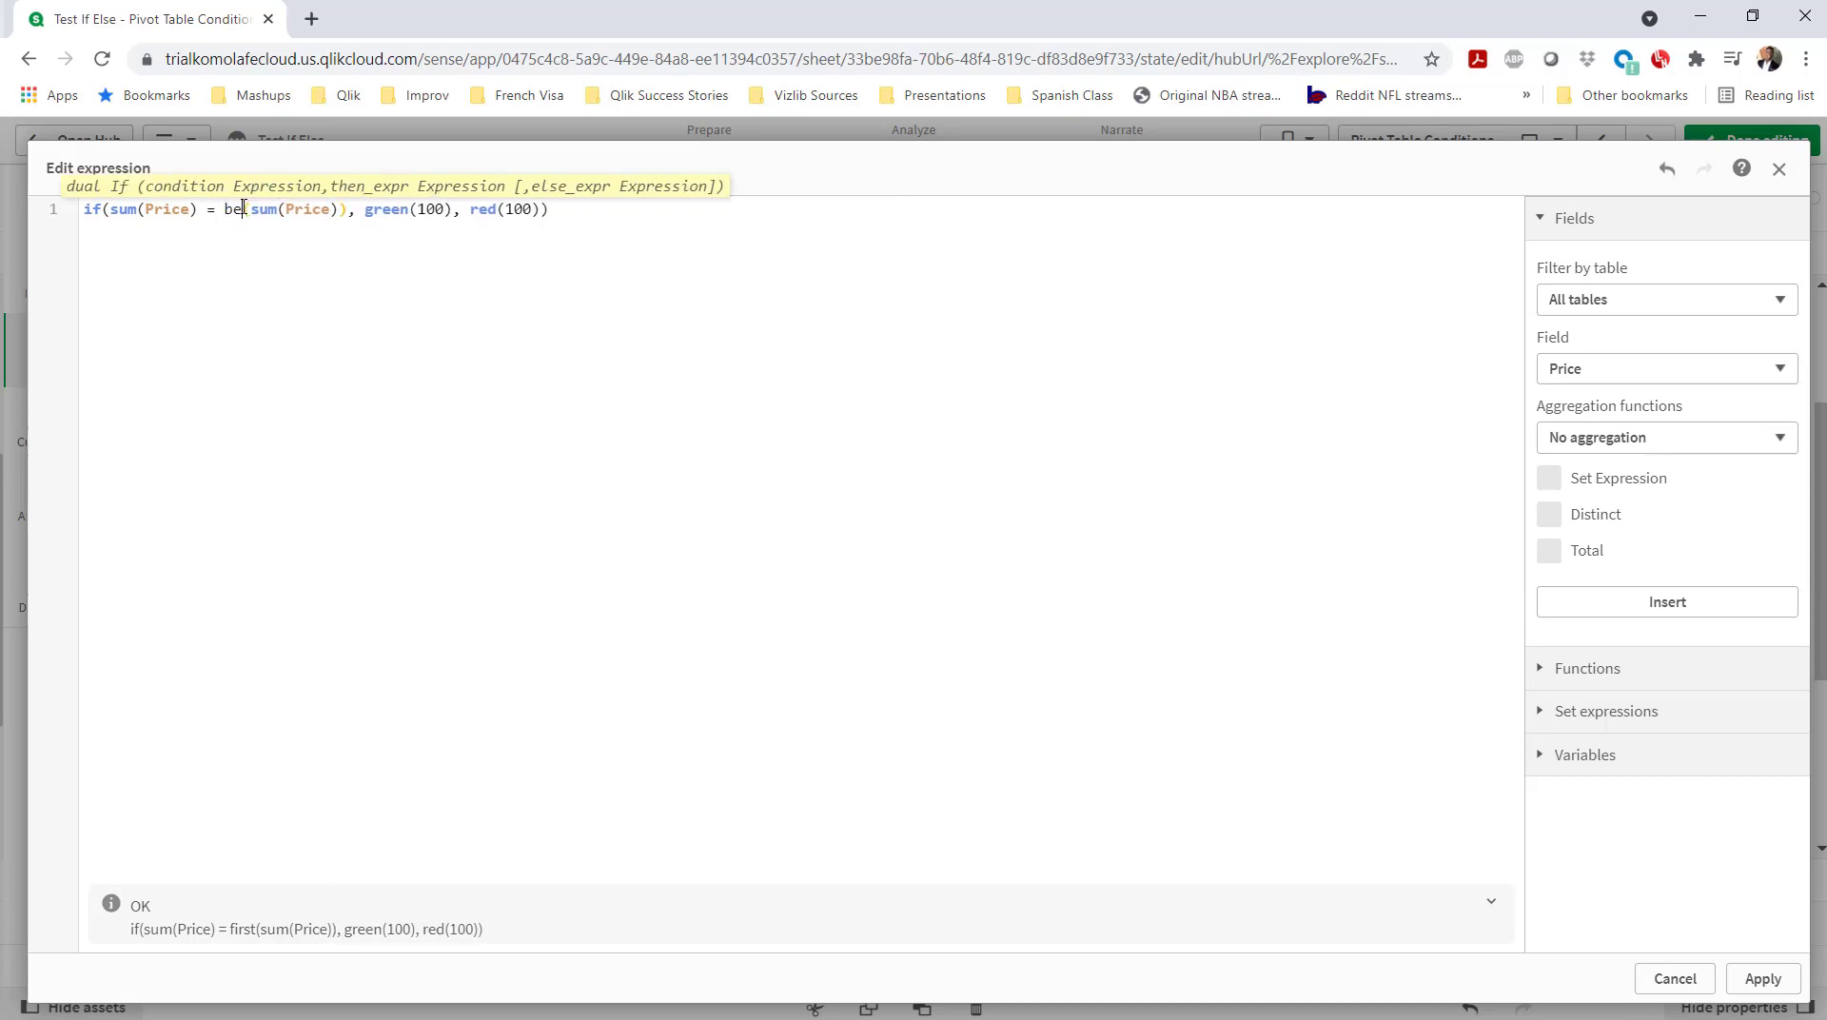
{"action": "type", "text": "fore"}
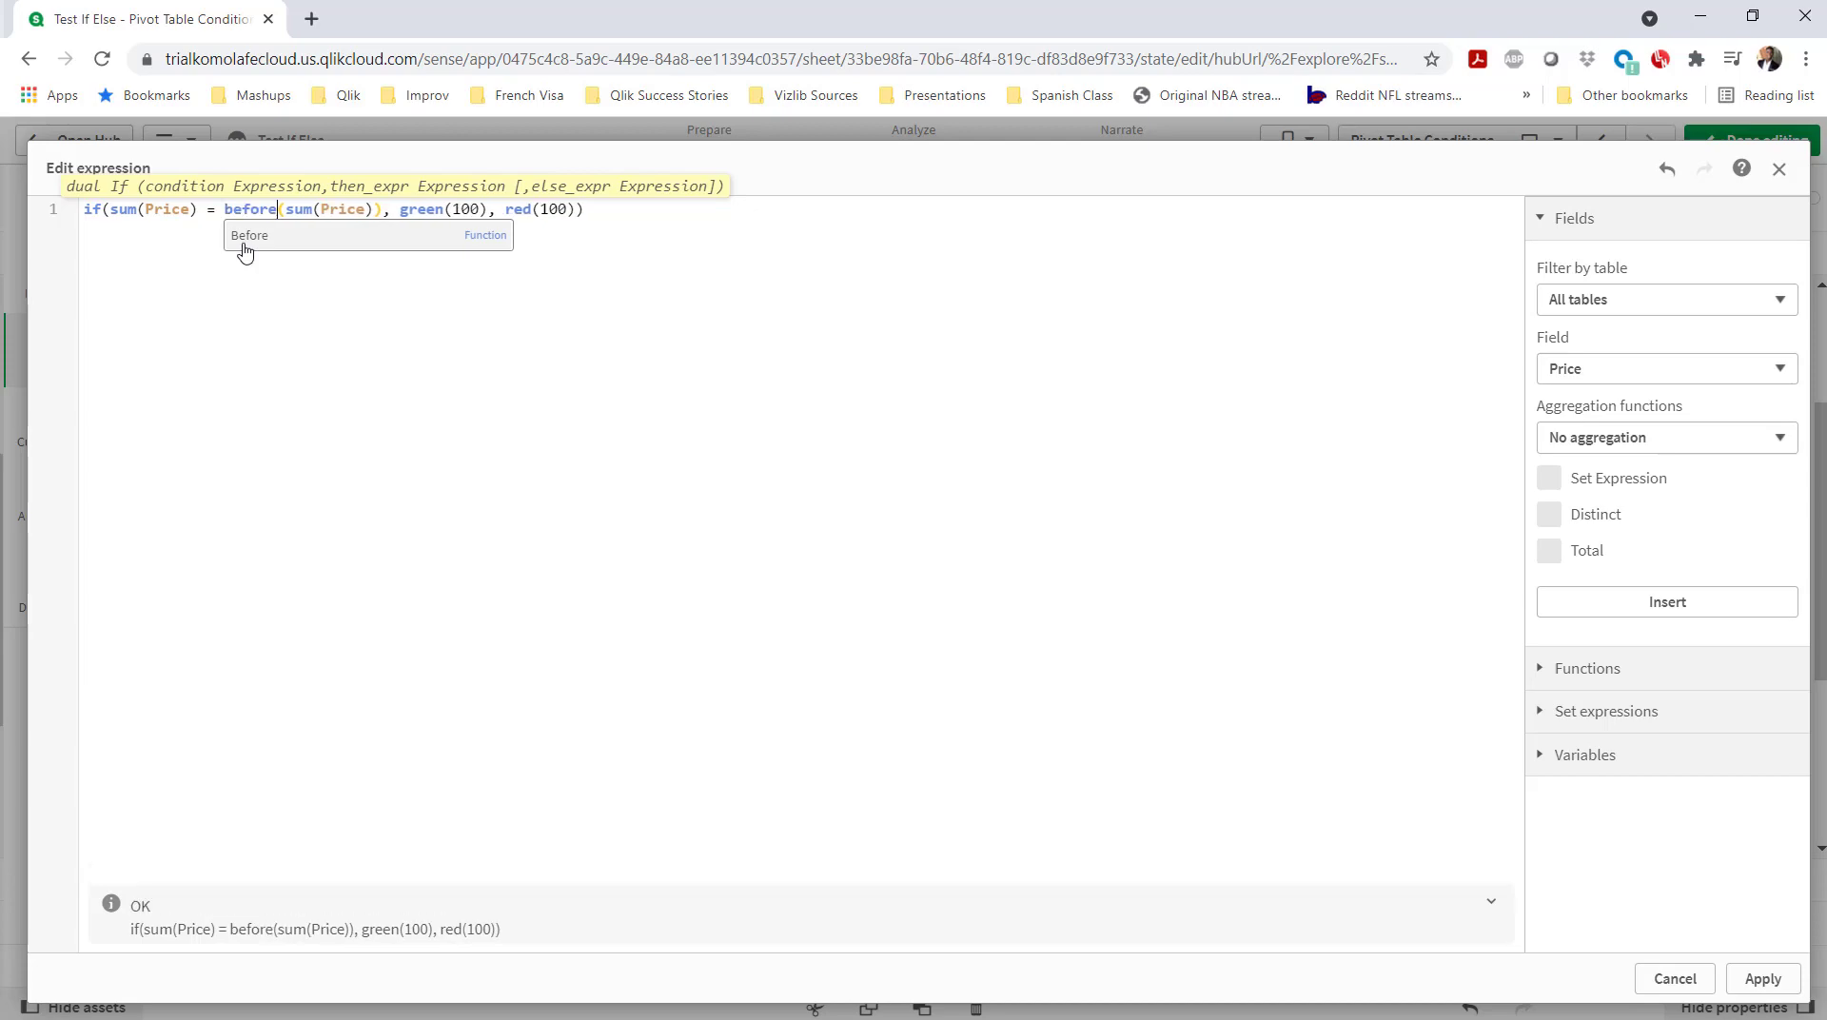
{"action": "left_click", "coordinate": [1109, 318]}
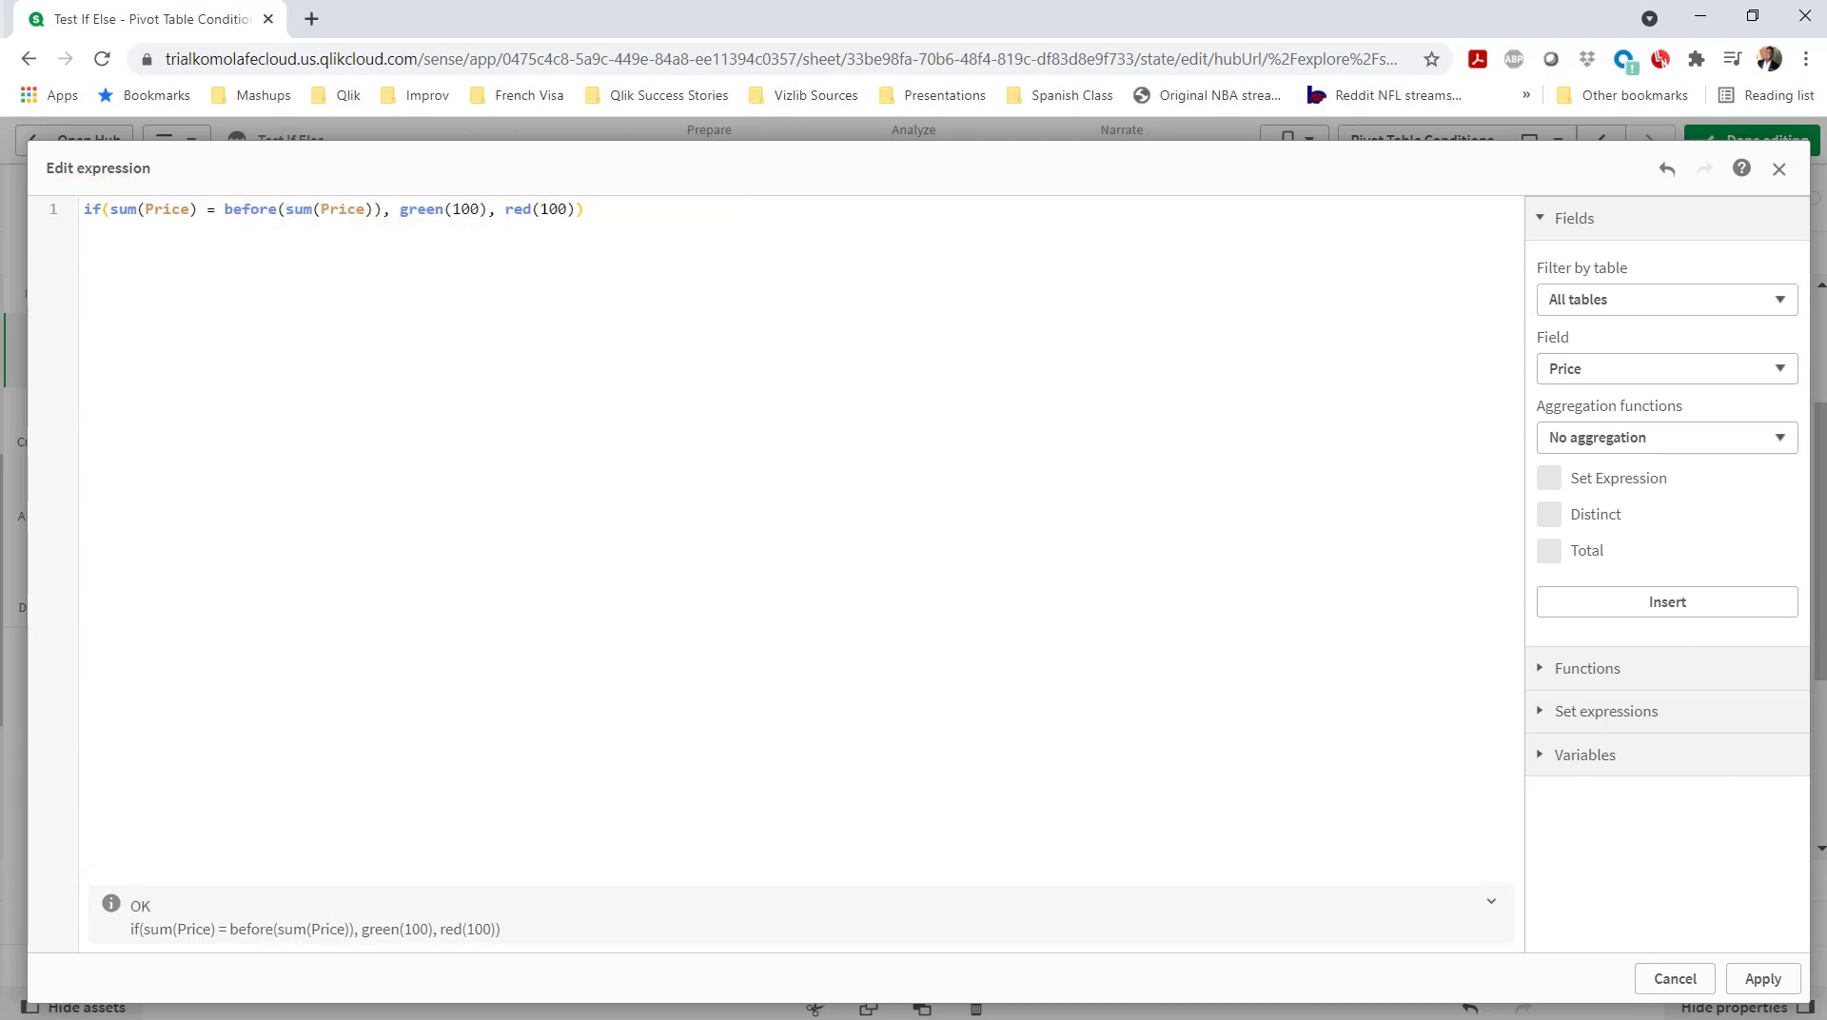
{"action": "left_click", "coordinate": [1762, 978]}
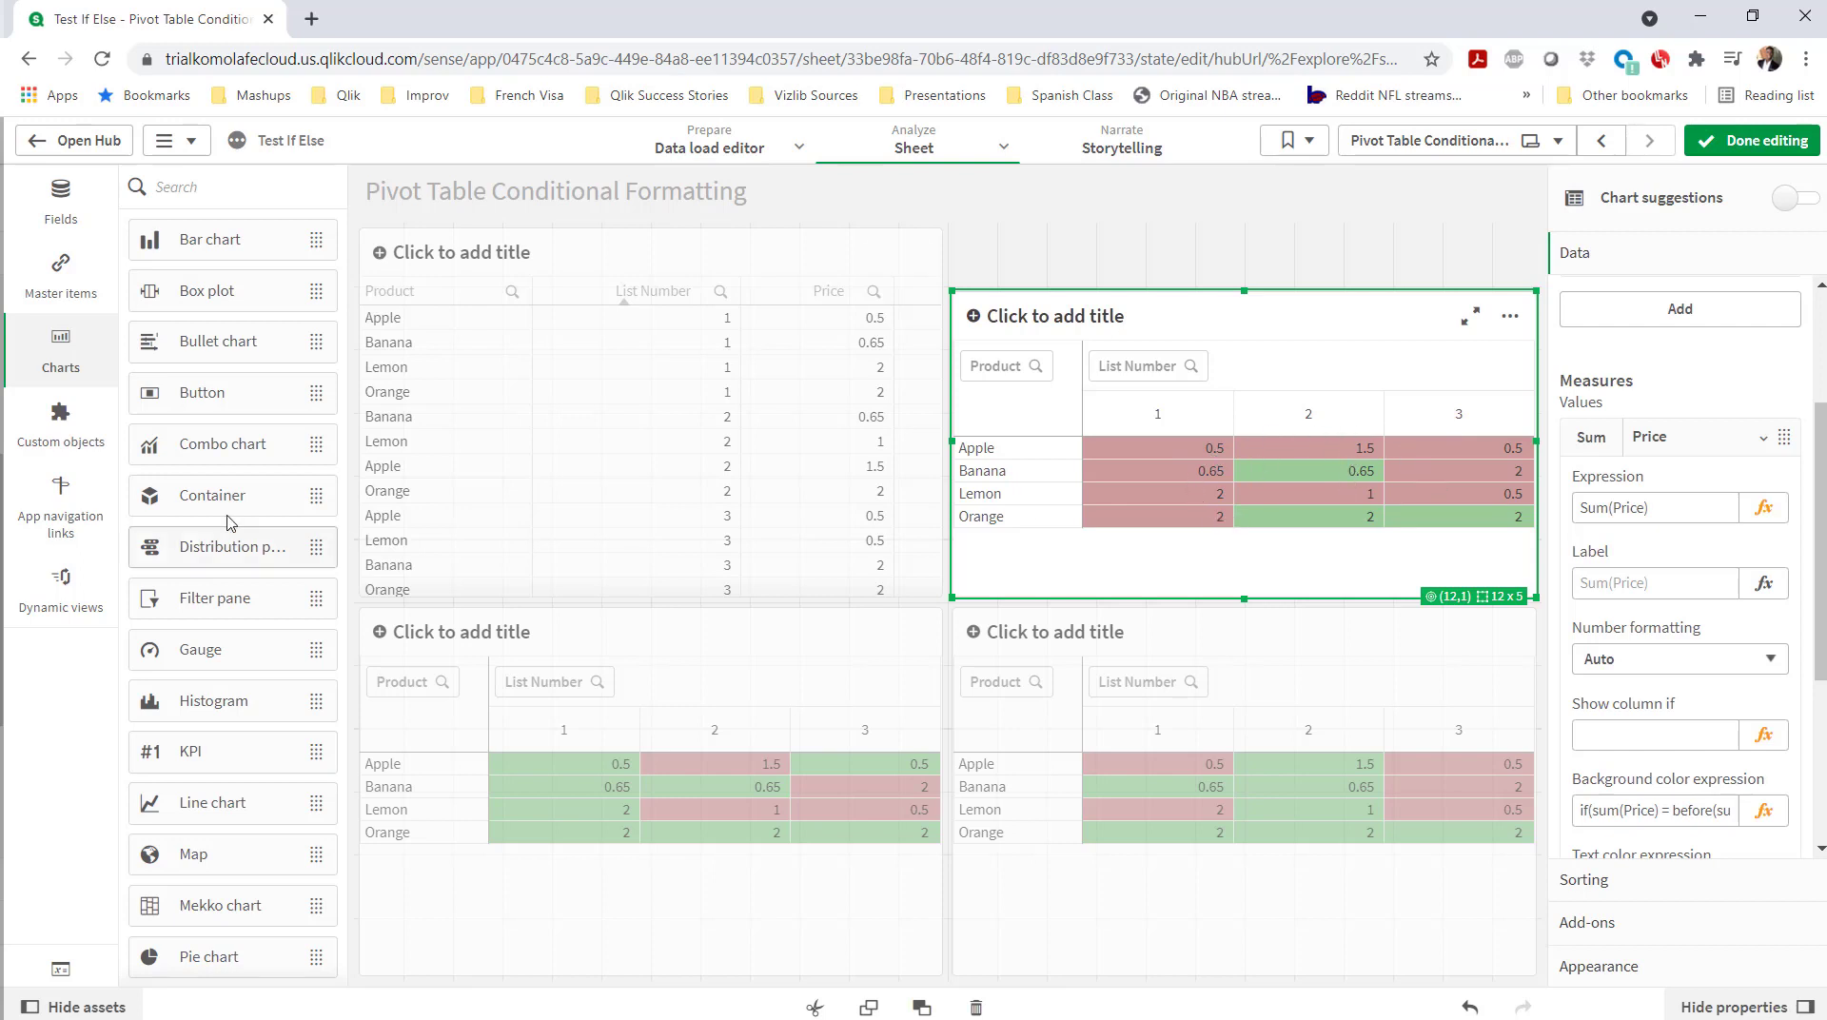
- Place a List Number filter pane above the top-right pivot and exit edit mode
{"action": "left_click_drag", "start_coordinate": [224, 614], "coordinate": [1161, 261]}
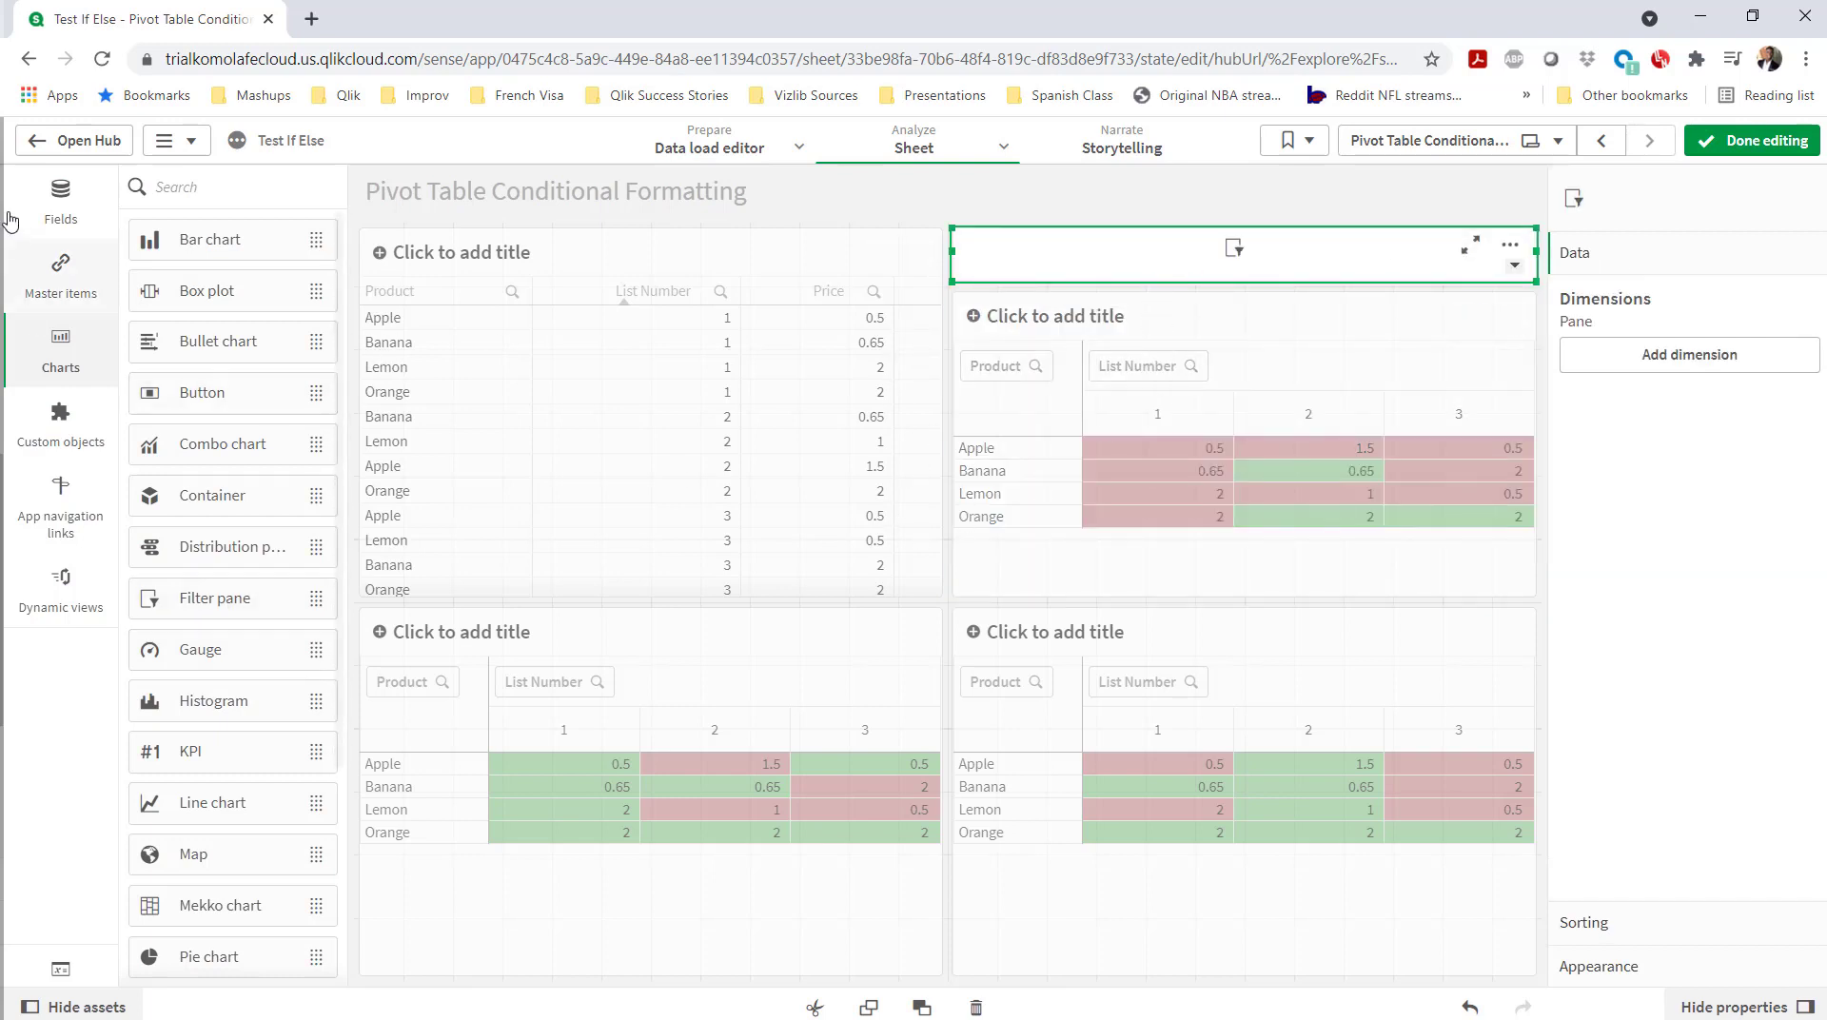
{"action": "left_click", "coordinate": [60, 200]}
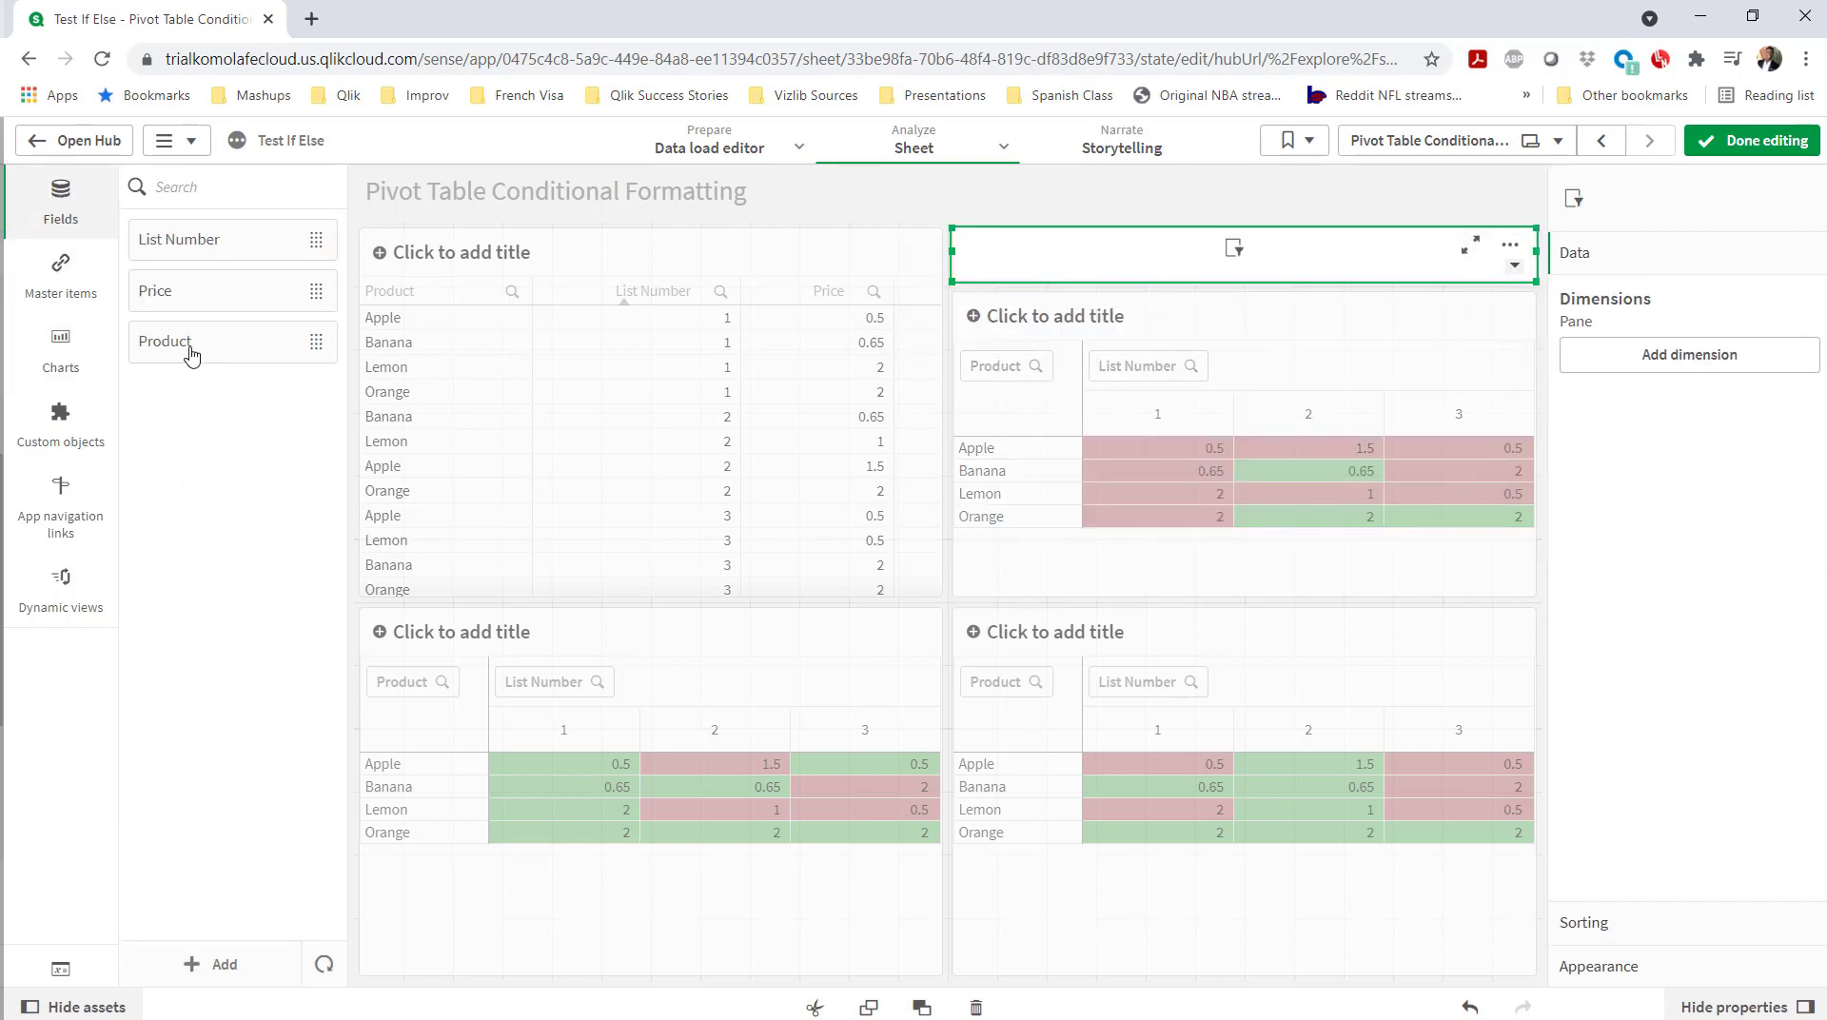
{"action": "left_click", "coordinate": [201, 249]}
{"action": "double_click", "coordinate": [238, 238]}
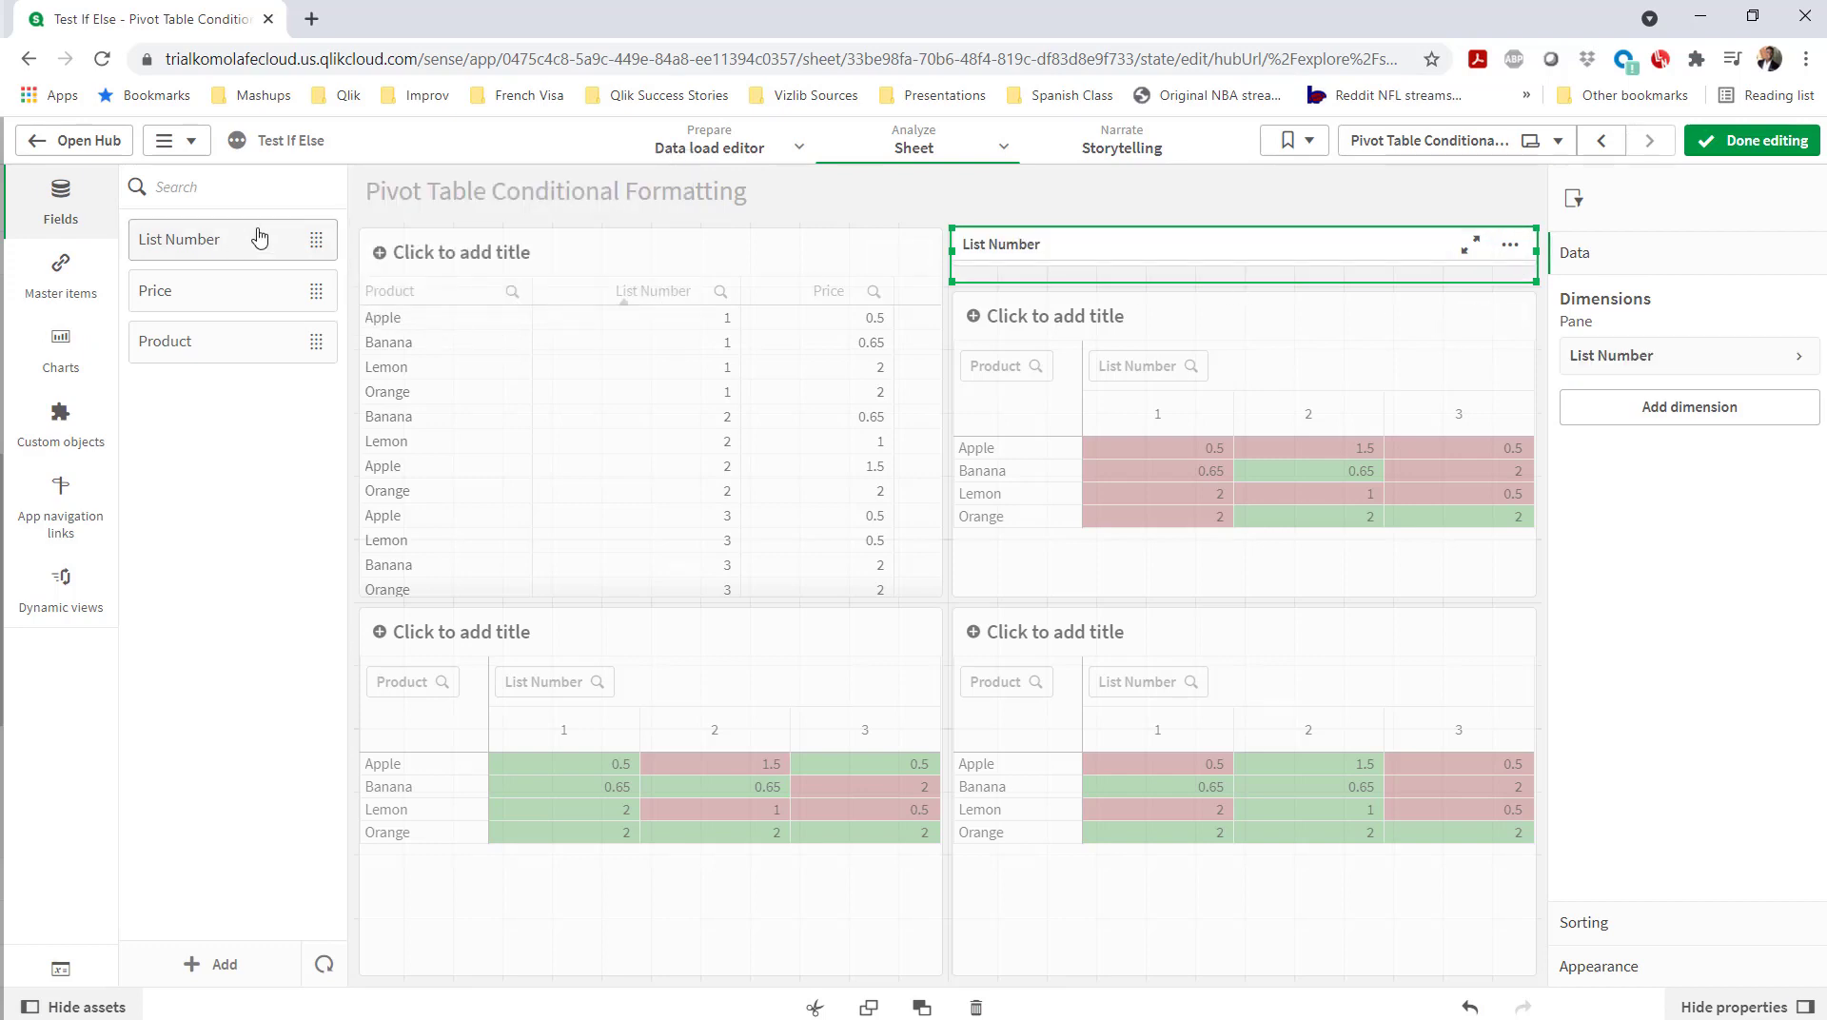
{"action": "left_click", "coordinate": [1750, 140]}
- Select List Number values 1 and 3 in the filter pane and confirm
{"action": "left_click", "coordinate": [1258, 287]}
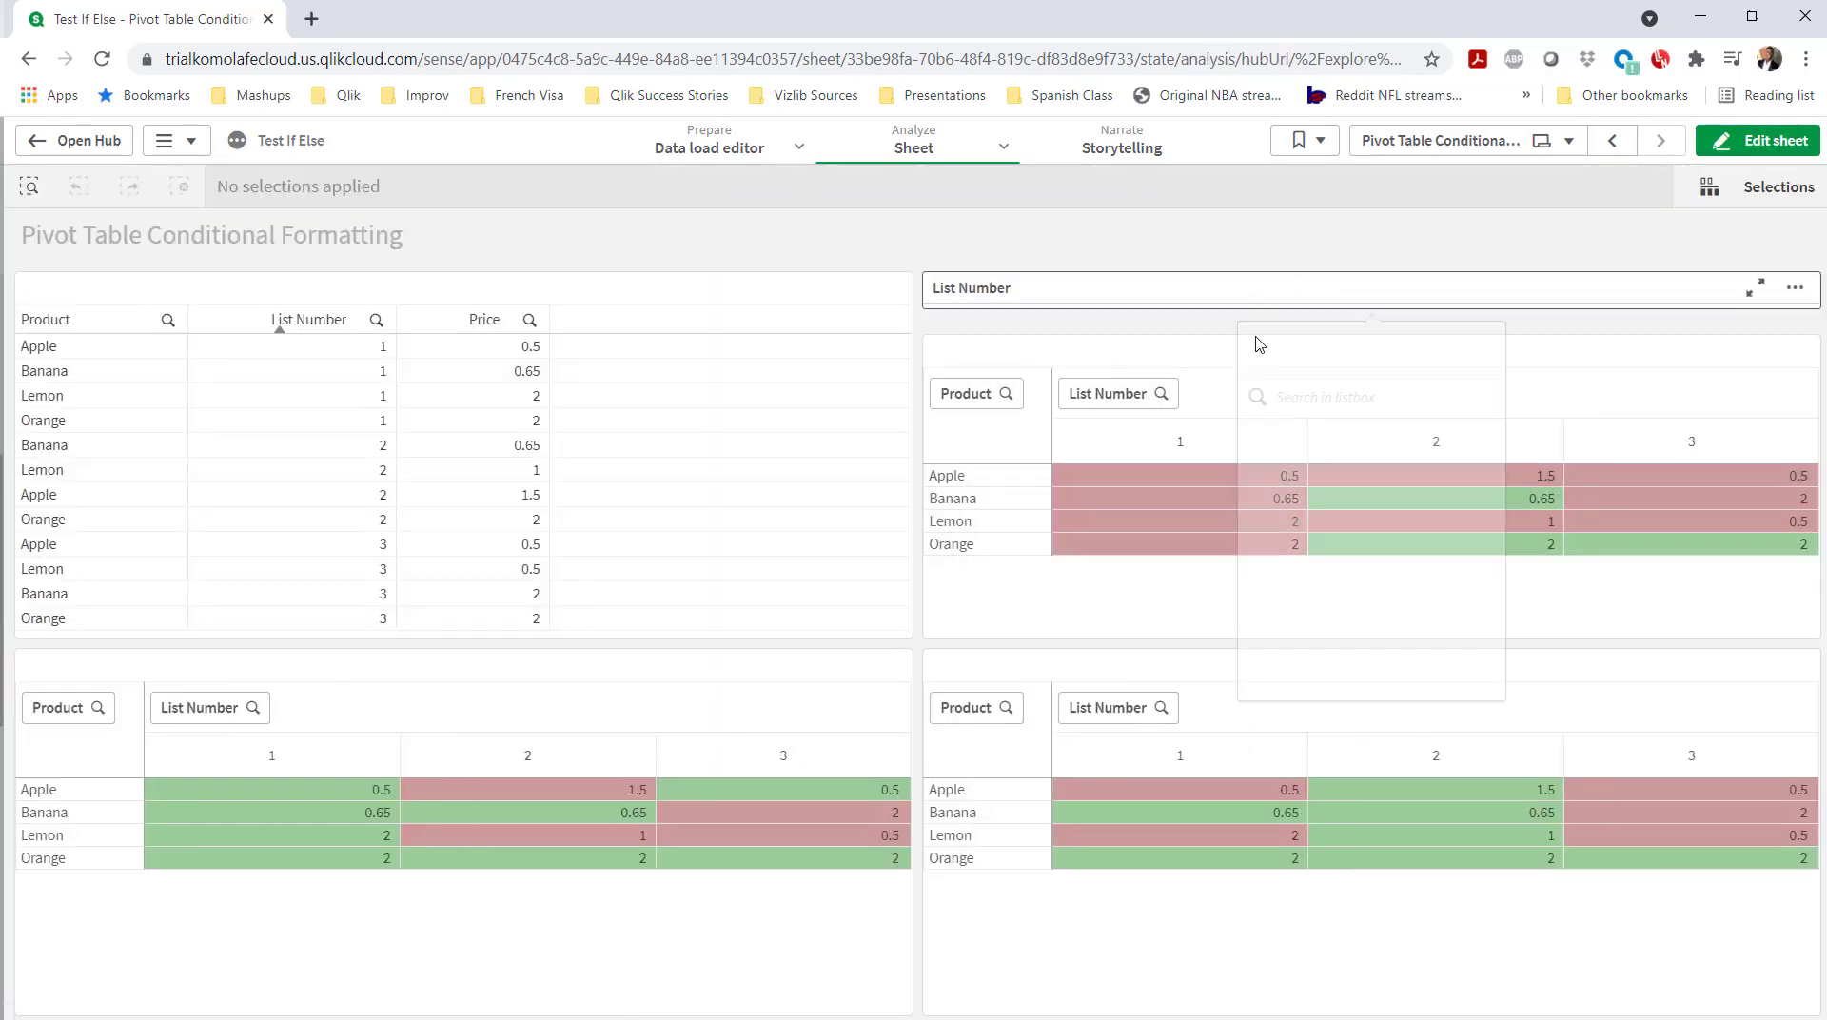
{"action": "left_click", "coordinate": [1290, 512]}
{"action": "left_click", "coordinate": [1296, 476]}
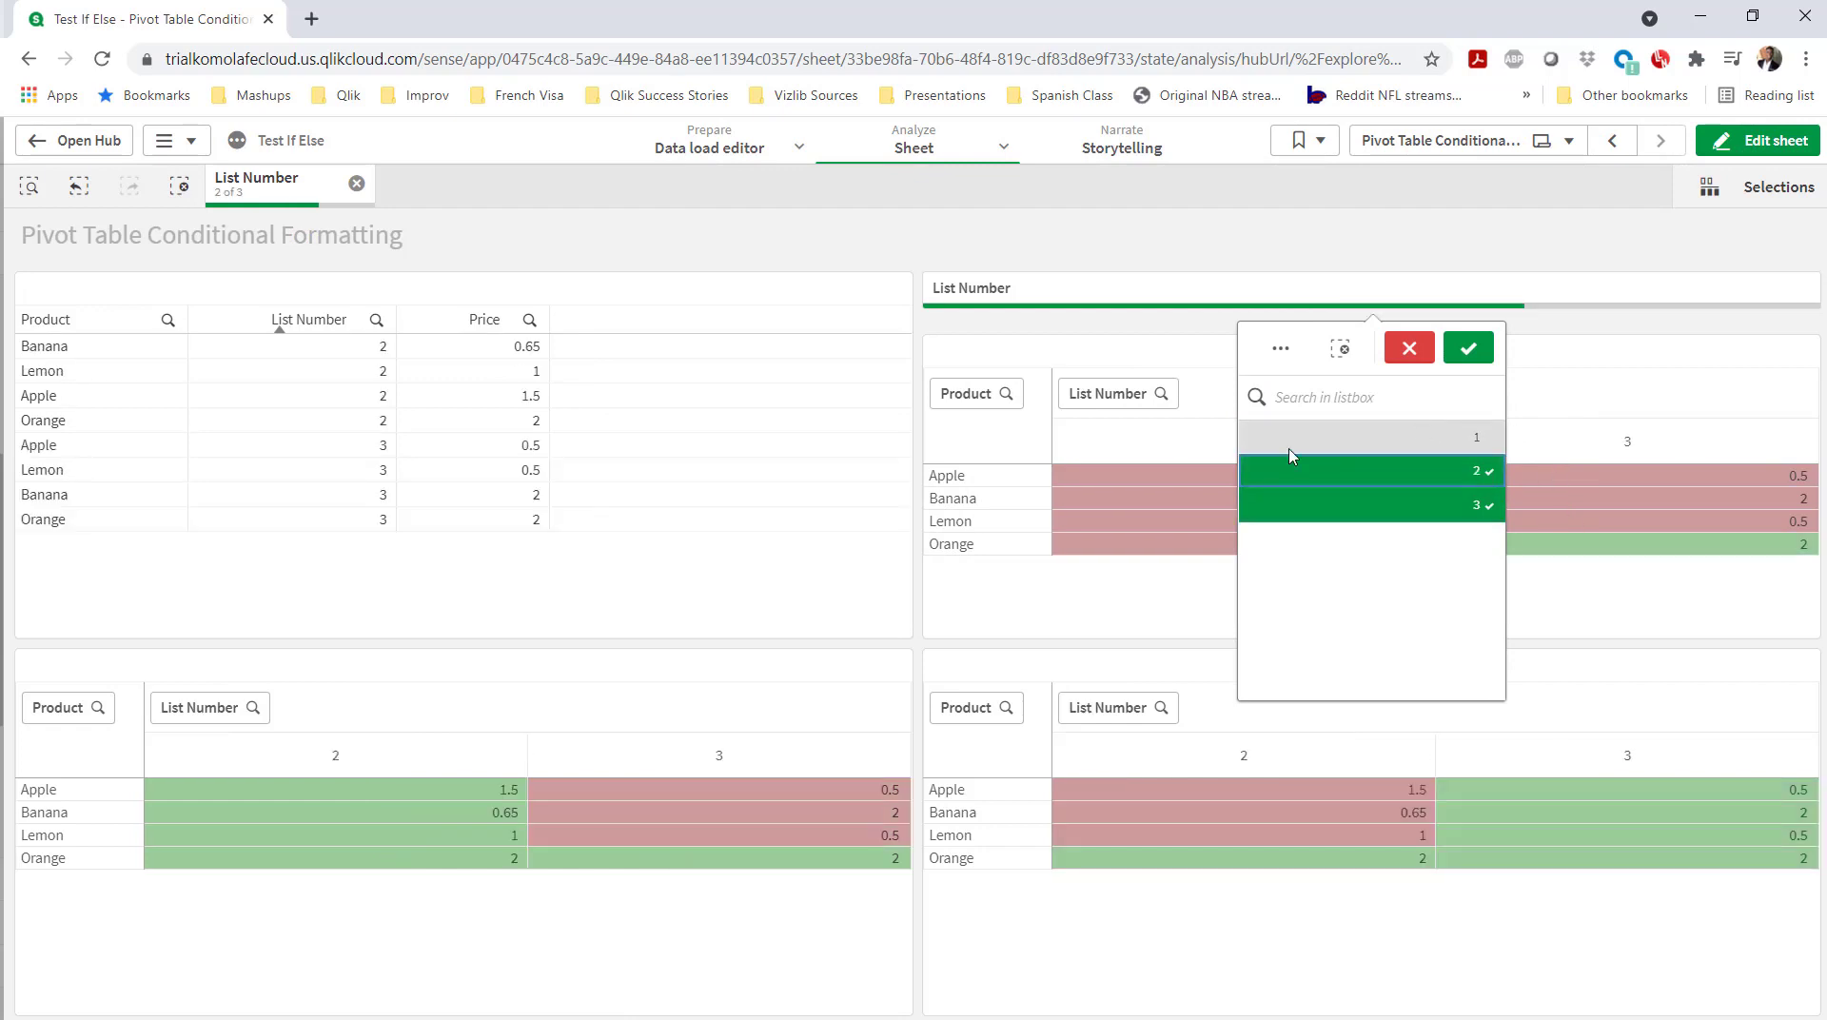
{"action": "left_click", "coordinate": [1356, 472]}
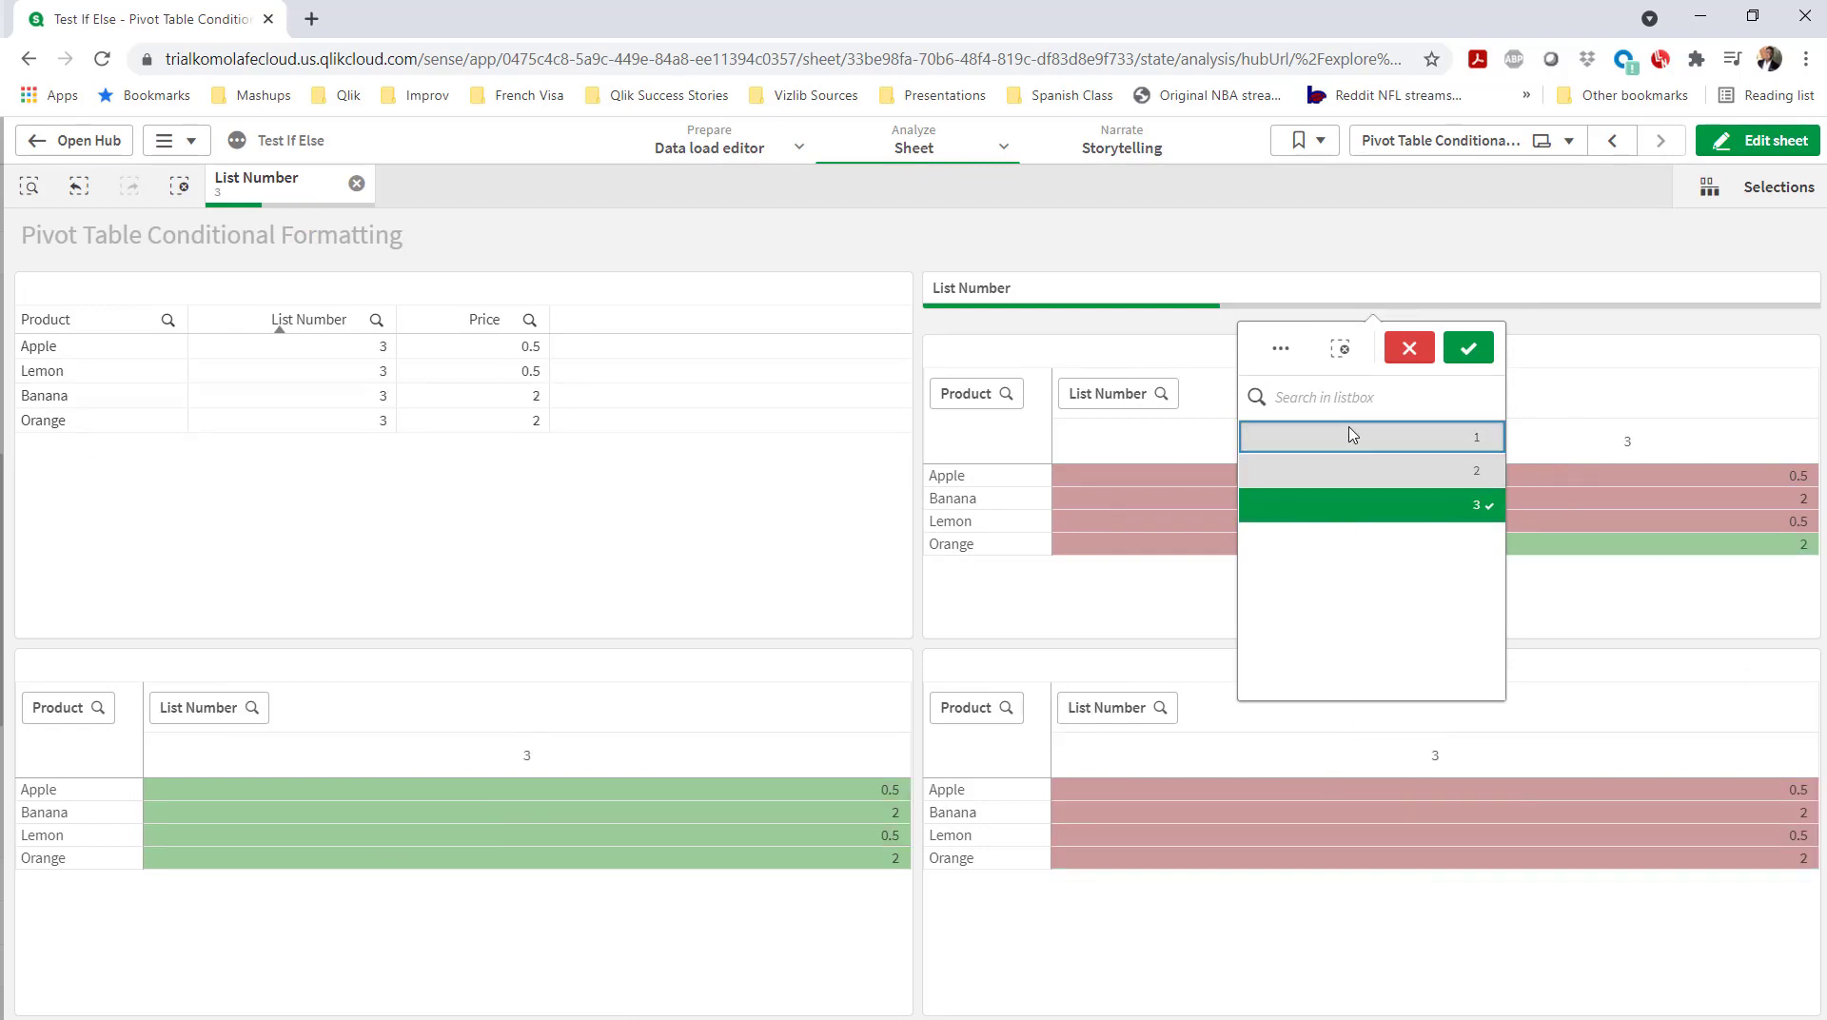
{"action": "left_click", "coordinate": [1360, 437]}
{"action": "left_click", "coordinate": [1468, 350]}
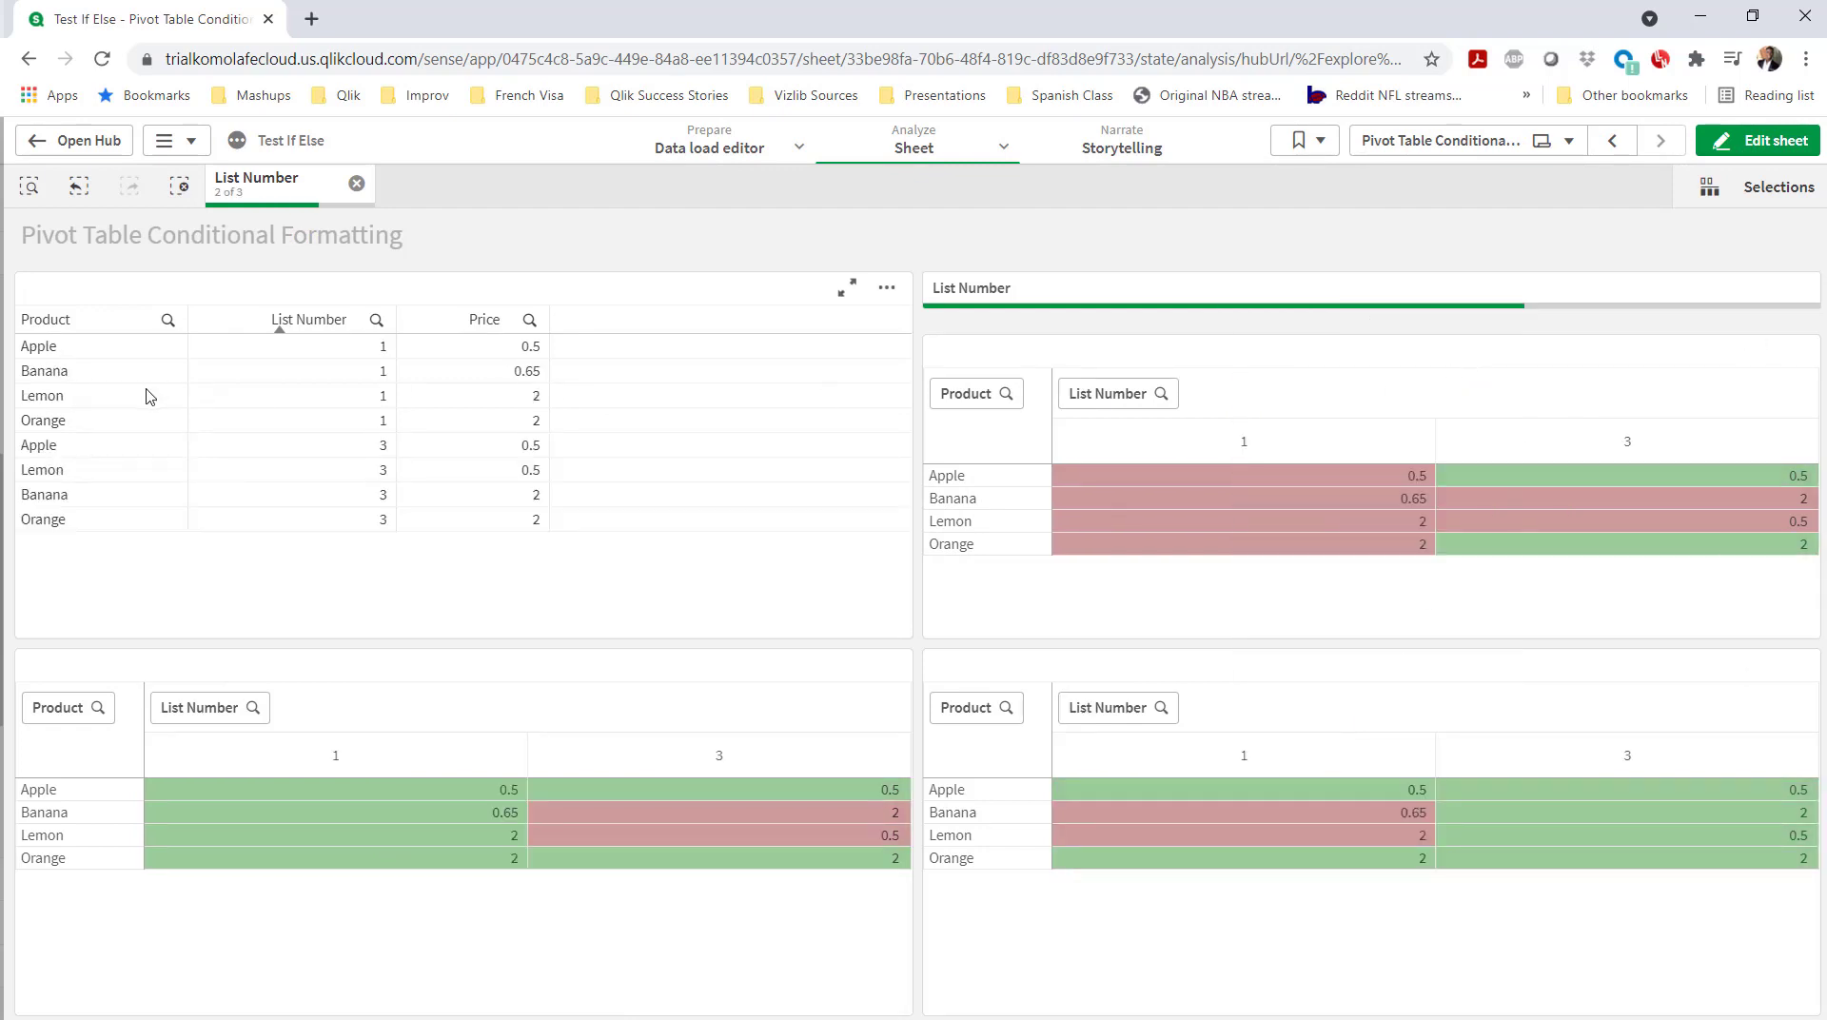